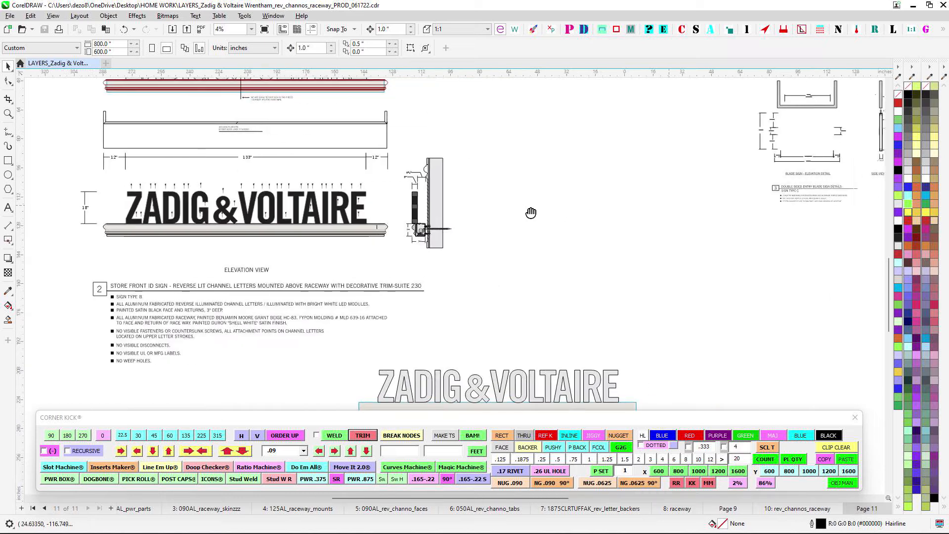
Examine the storefront letter sign elevations and the double-sided blade sign details on the current page
scroll(506, 212, down, 1)
scroll(529, 160, up, 1)
scroll(561, 168, up, 1)
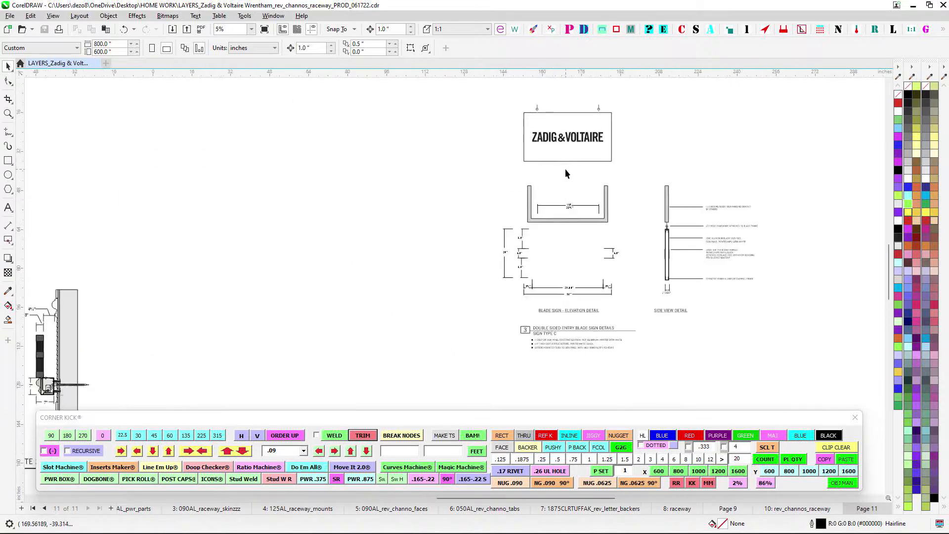
scroll(600, 166, down, 1)
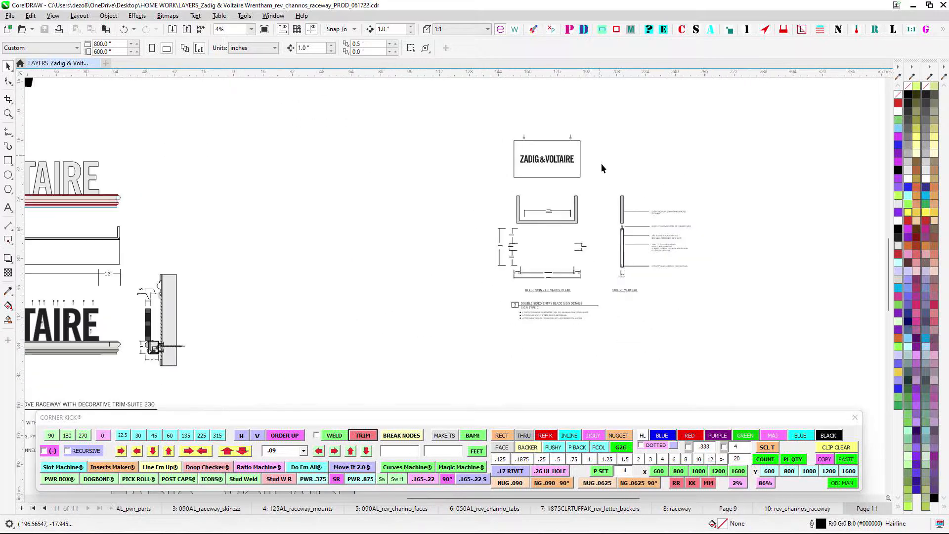
drag(371, 188, 485, 207)
scroll(450, 192, down, 1)
drag(444, 260, 621, 231)
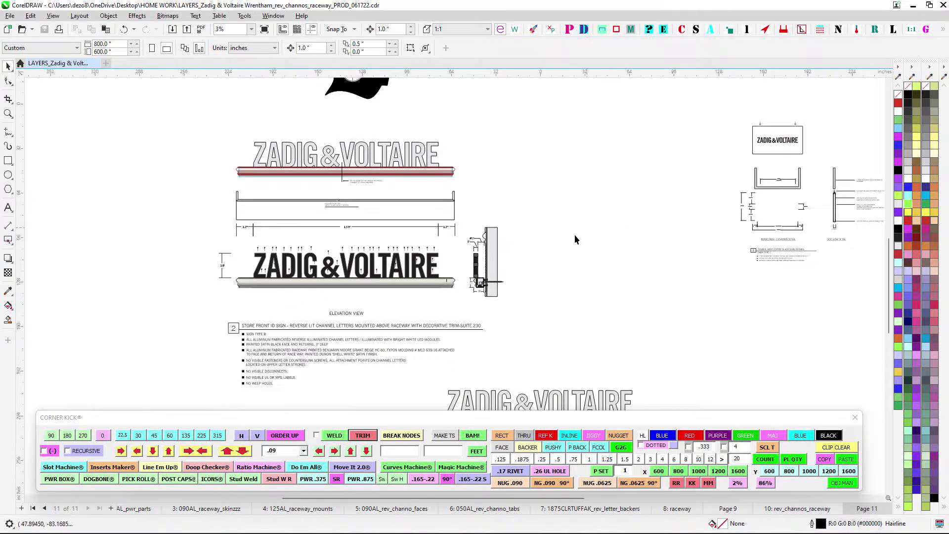
drag(450, 268, 482, 229)
scroll(449, 215, up, 1)
scroll(449, 215, down, 1)
drag(498, 288, 383, 238)
Open the rev_channos_raceway page and look over its letter layouts and the 050 aluminum strip layout
click(792, 510)
drag(390, 157, 499, 157)
scroll(502, 164, down, 1)
drag(518, 217, 517, 140)
drag(352, 233, 617, 348)
scroll(396, 138, up, 1)
scroll(511, 214, down, 1)
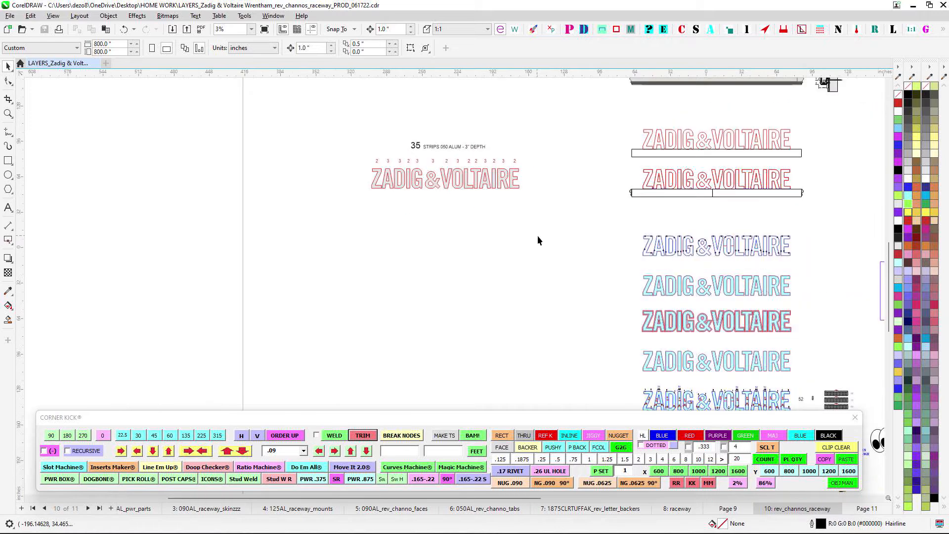
drag(583, 247, 247, 212)
scroll(635, 262, up, 1)
drag(384, 225, 436, 182)
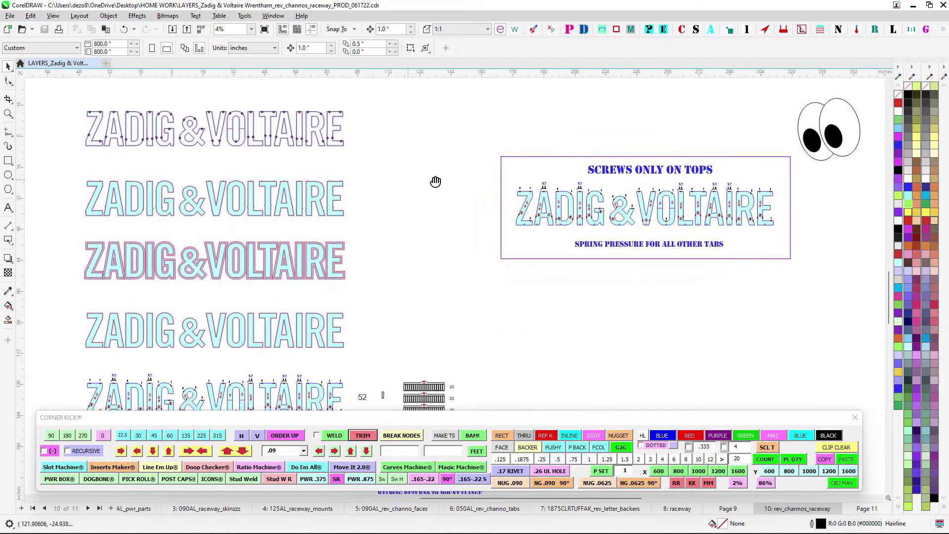
Examine the framed screw diagram, the tab layout and the raceway mounting layout of the ZADIG & VOLTAIRE letters
scroll(553, 197, up, 1)
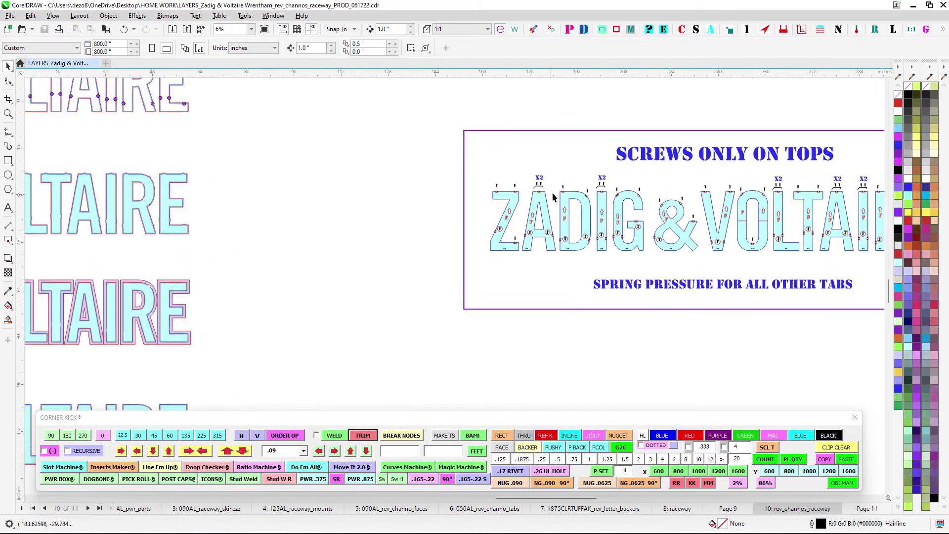
scroll(552, 197, up, 1)
scroll(524, 220, down, 1)
drag(510, 319, 549, 219)
scroll(503, 325, down, 1)
drag(496, 355, 537, 229)
scroll(396, 375, up, 1)
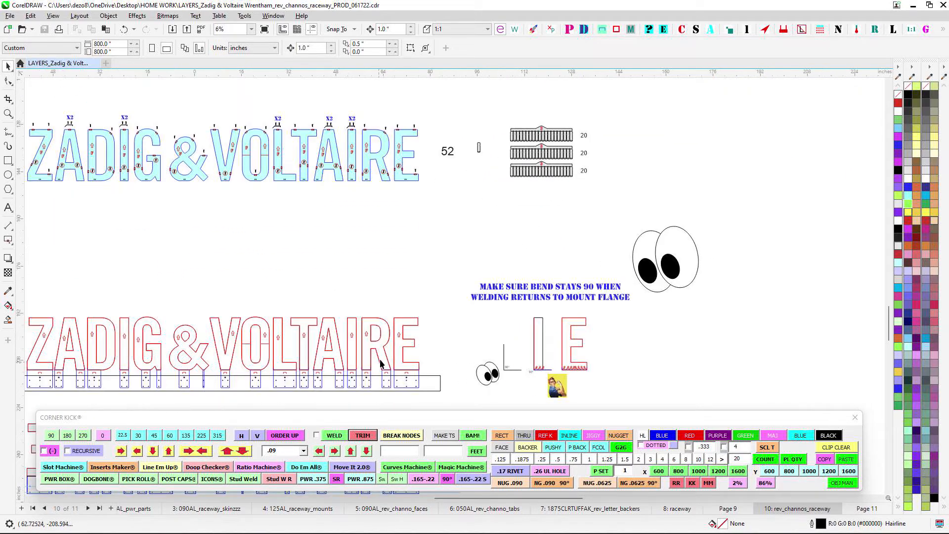
scroll(381, 363, down, 1)
drag(465, 258, 234, 387)
Inspect the top screw positions and X2 marks in the "SCREWS ONLY ON TOPS" letter diagram
scroll(376, 190, up, 1)
scroll(376, 193, up, 3)
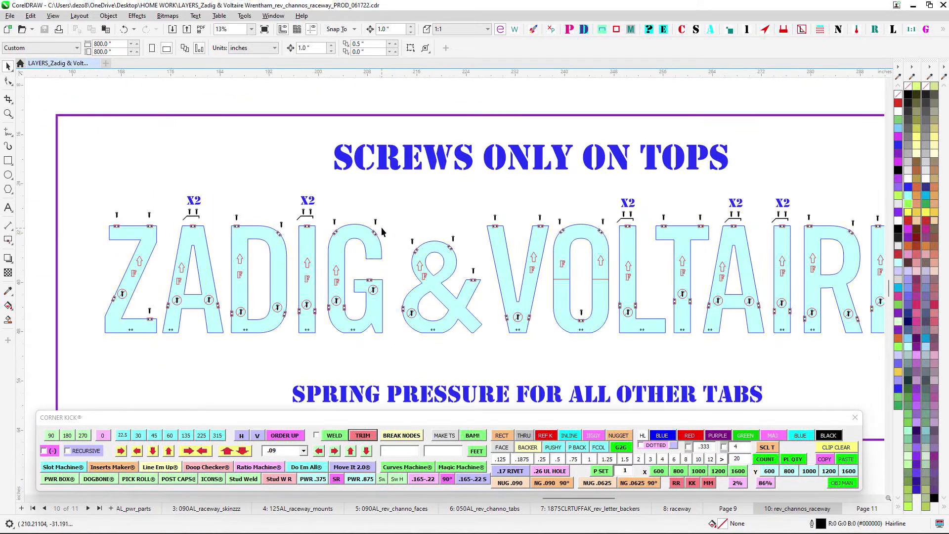
scroll(379, 216, up, 2)
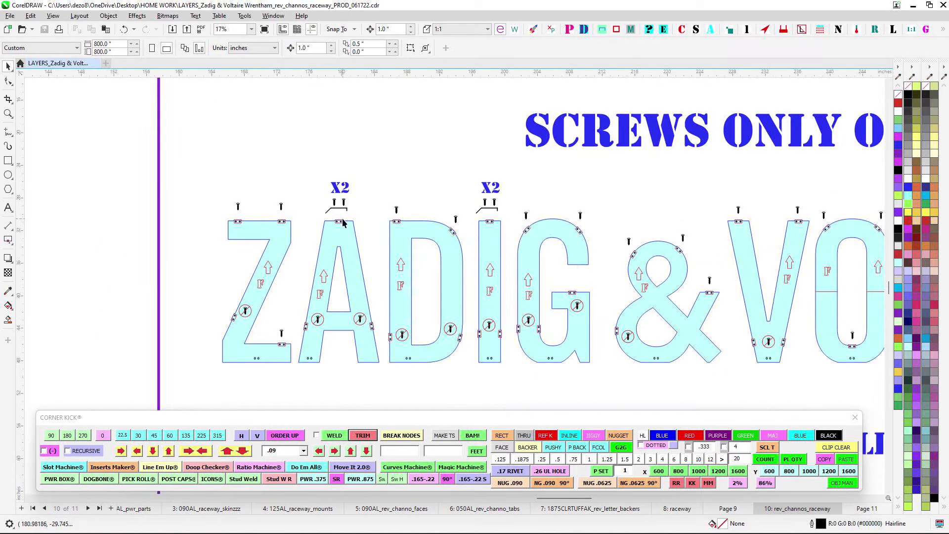
scroll(345, 219, up, 2)
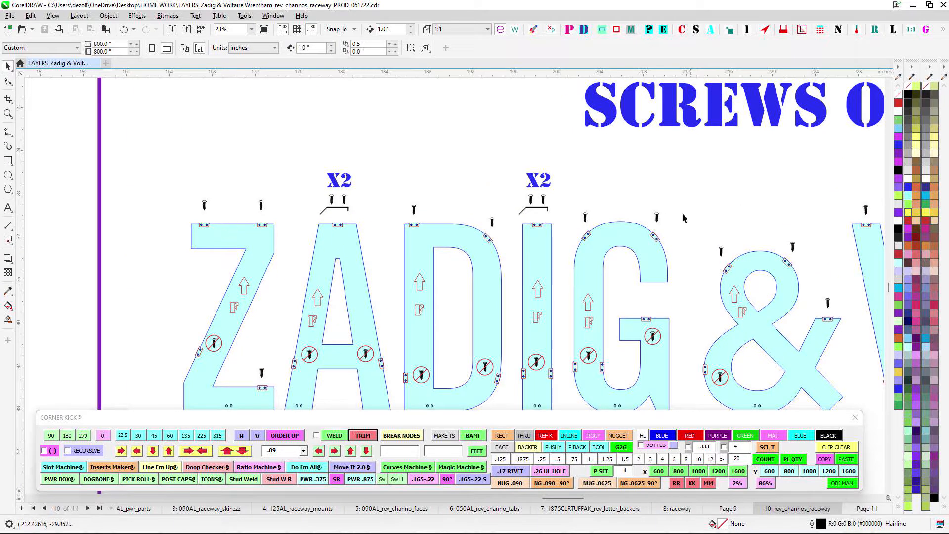
scroll(683, 217, down, 5)
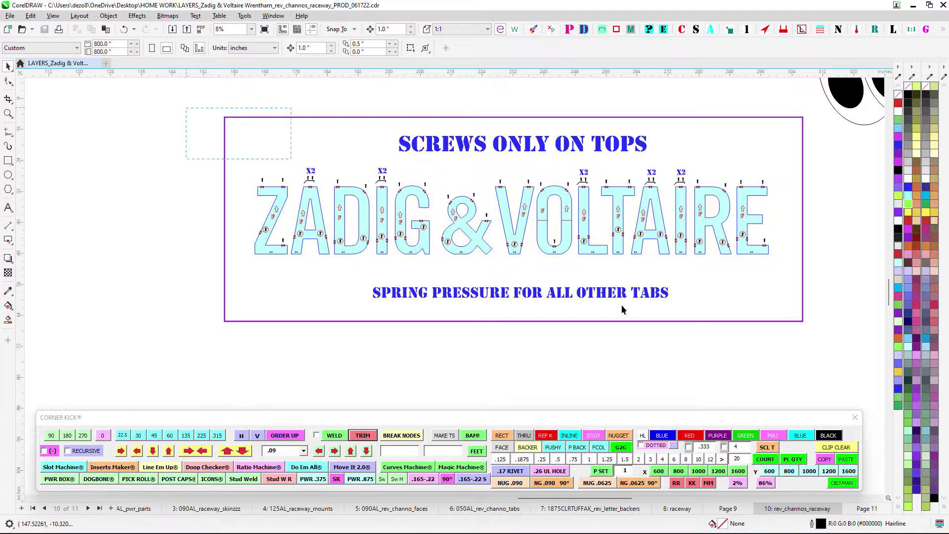
drag(622, 309, 818, 353)
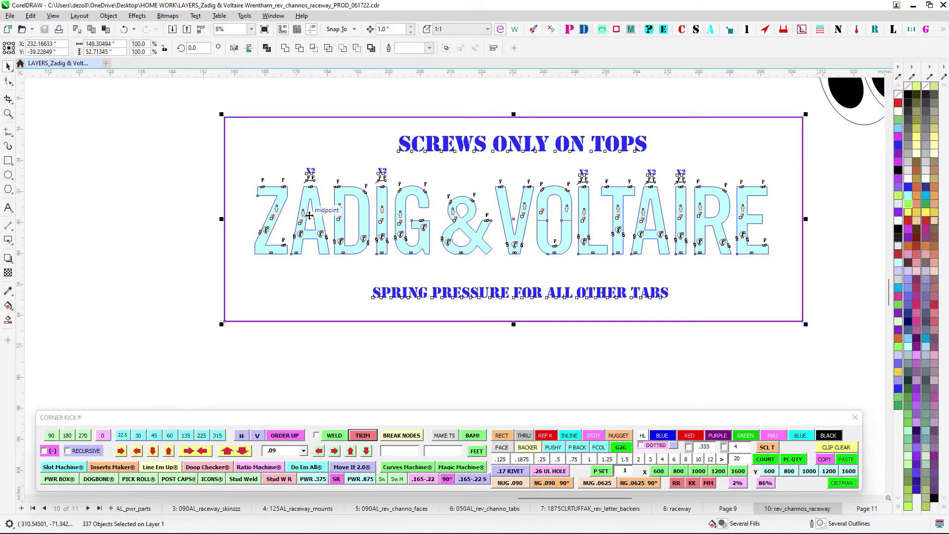
scroll(344, 208, up, 1)
click(351, 285)
Inspect the no-screw spring pressure tabs and bottom holes on the letters Z, A, D, I and G, comparing them with the top screws
scroll(334, 257, up, 3)
scroll(334, 257, up, 2)
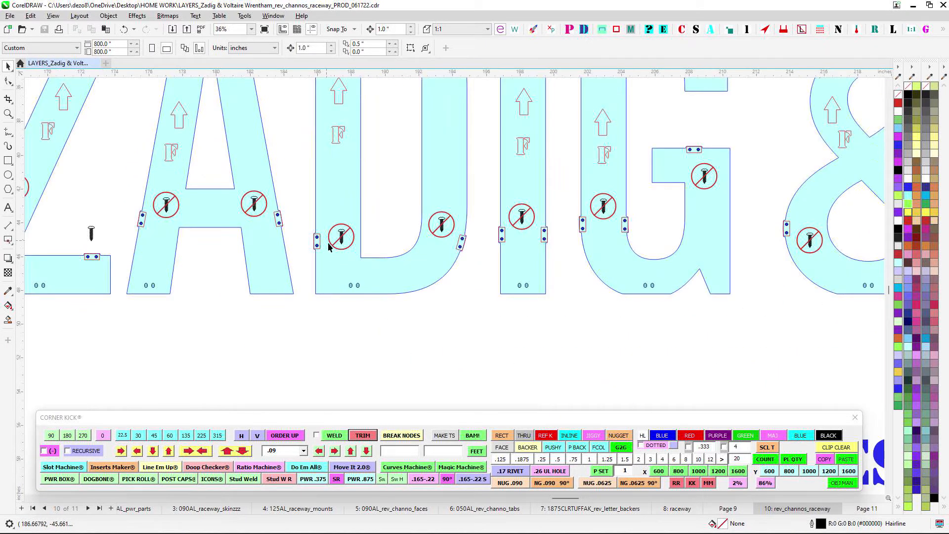
drag(299, 203, 463, 199)
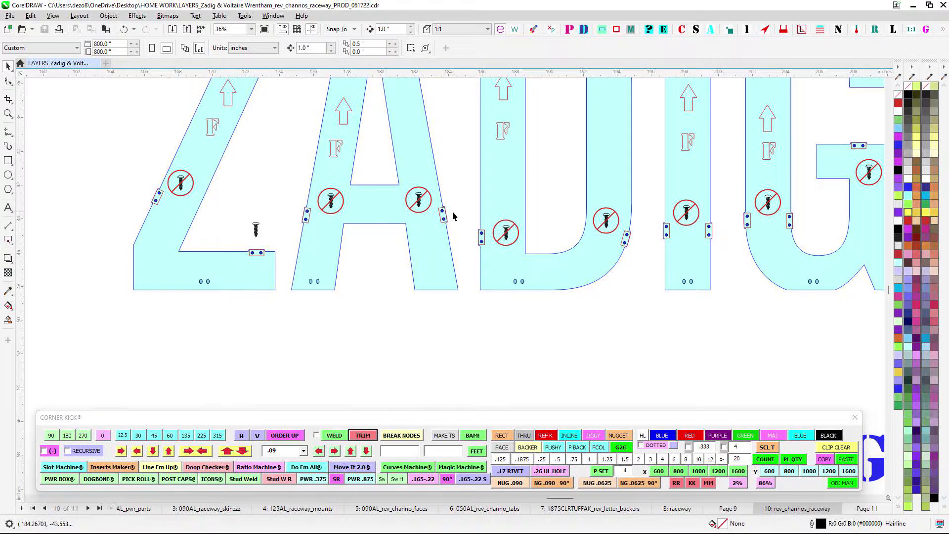
scroll(317, 207, down, 3)
drag(394, 263, 369, 358)
scroll(330, 157, up, 1)
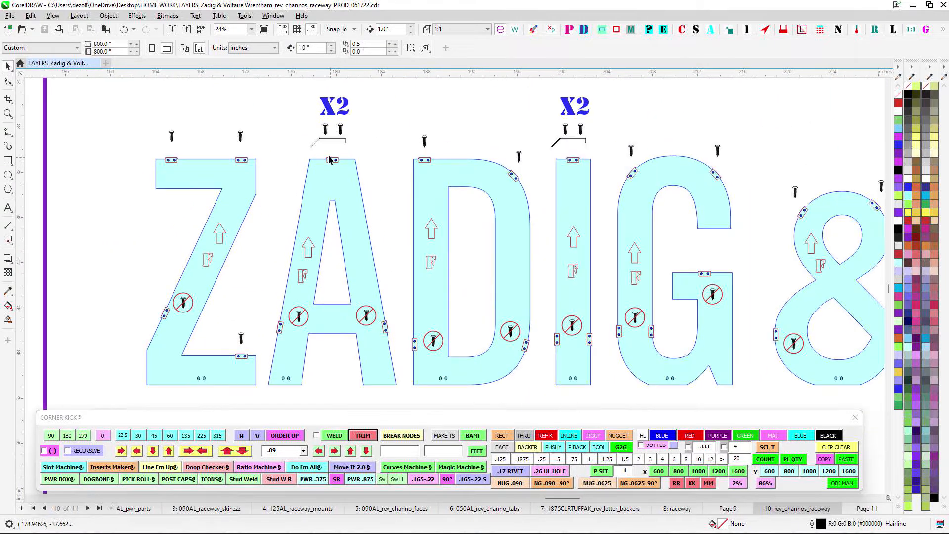
scroll(330, 159, up, 2)
scroll(339, 172, down, 2)
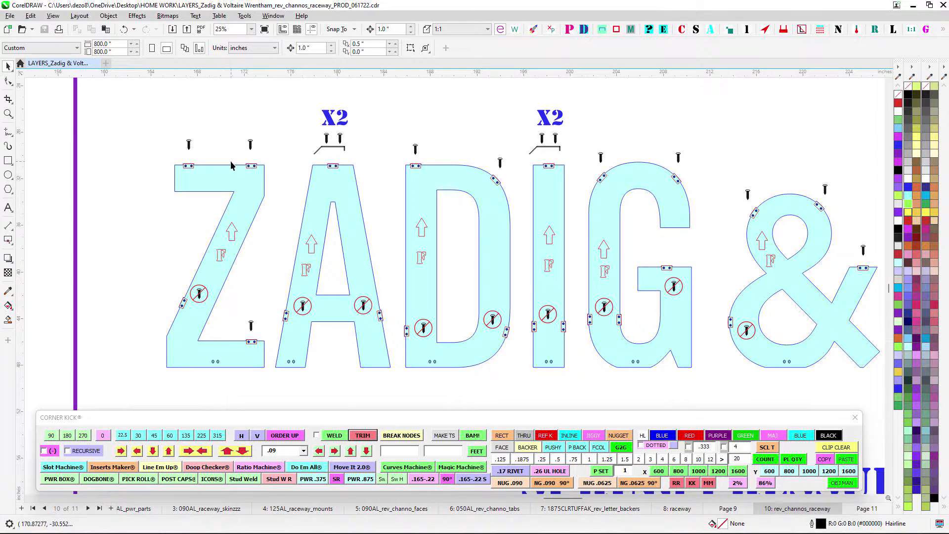
scroll(234, 166, down, 2)
scroll(387, 215, up, 1)
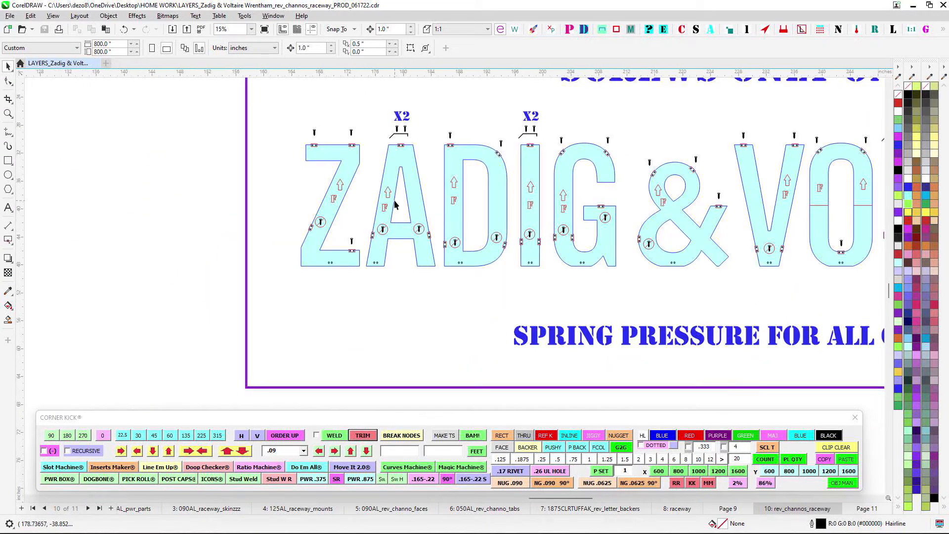
scroll(413, 280, down, 1)
scroll(444, 283, up, 3)
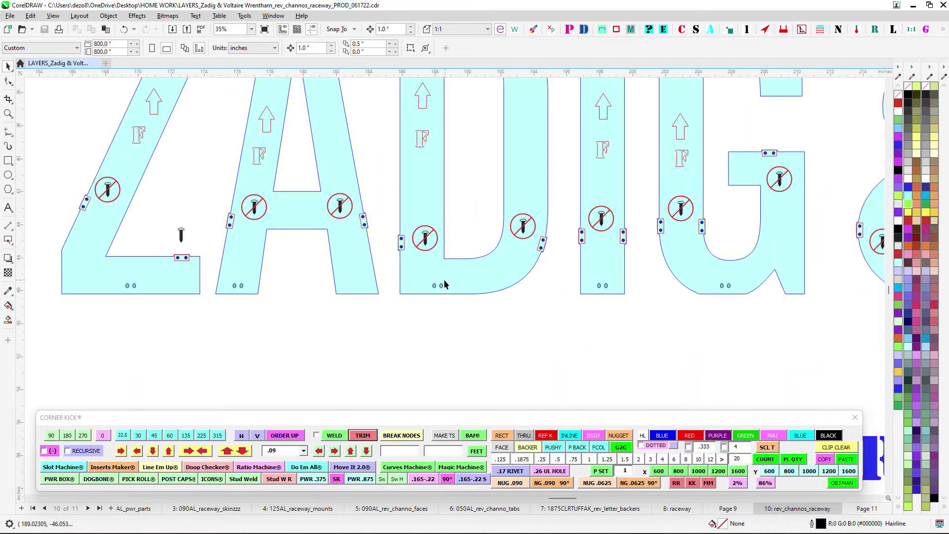
scroll(444, 285, down, 1)
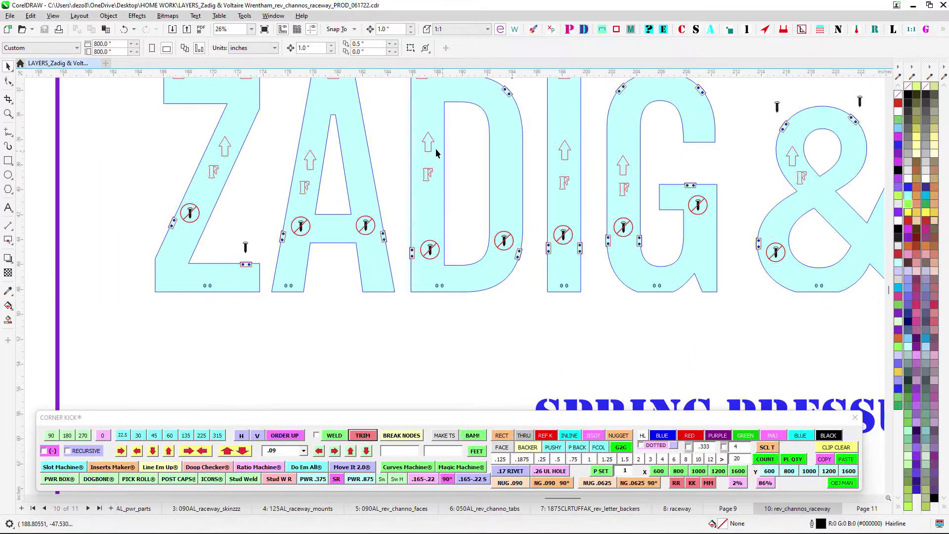
Examine the mounting flanges and their hole patterns below the front-view and mirrored letter layouts
scroll(455, 305, down, 6)
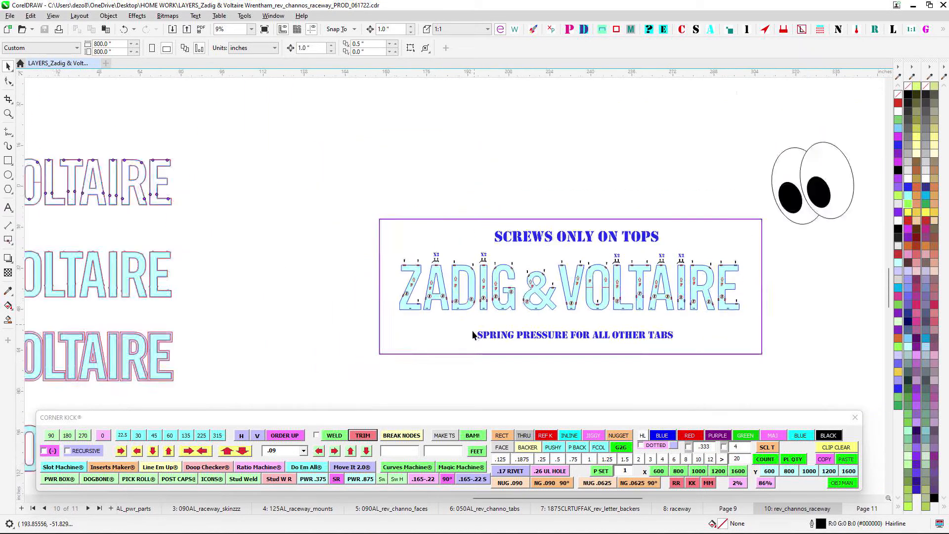
drag(472, 333, 551, 172)
scroll(549, 180, down, 2)
drag(536, 281, 559, 187)
scroll(557, 187, down, 1)
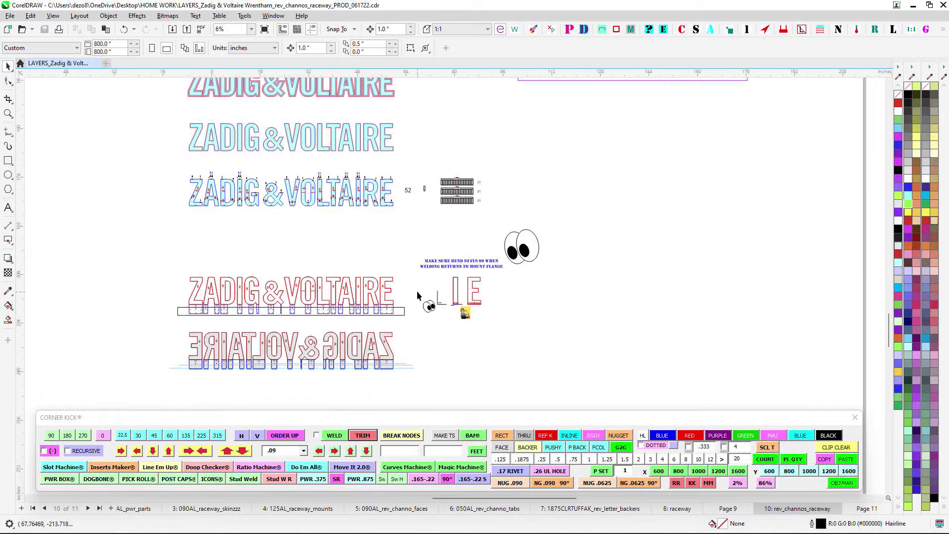
scroll(417, 291, up, 5)
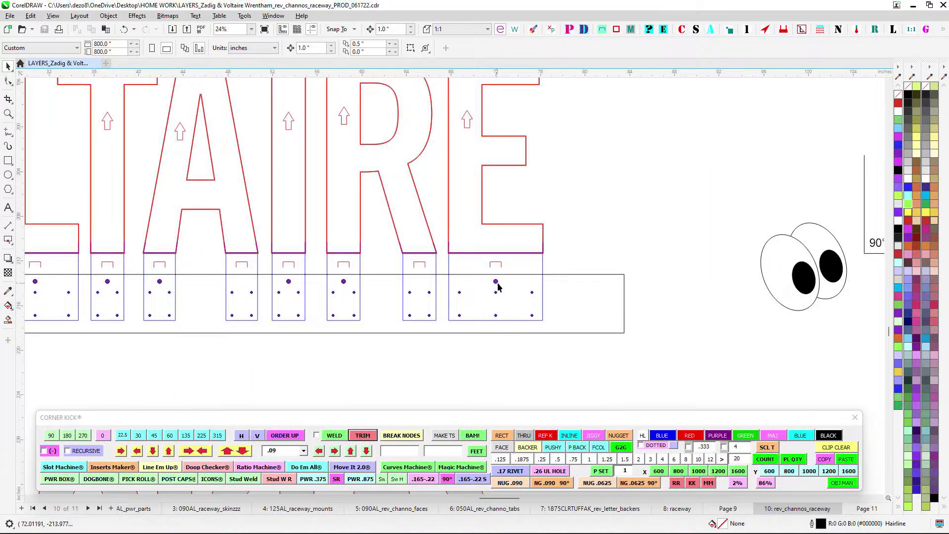
scroll(496, 284, down, 1)
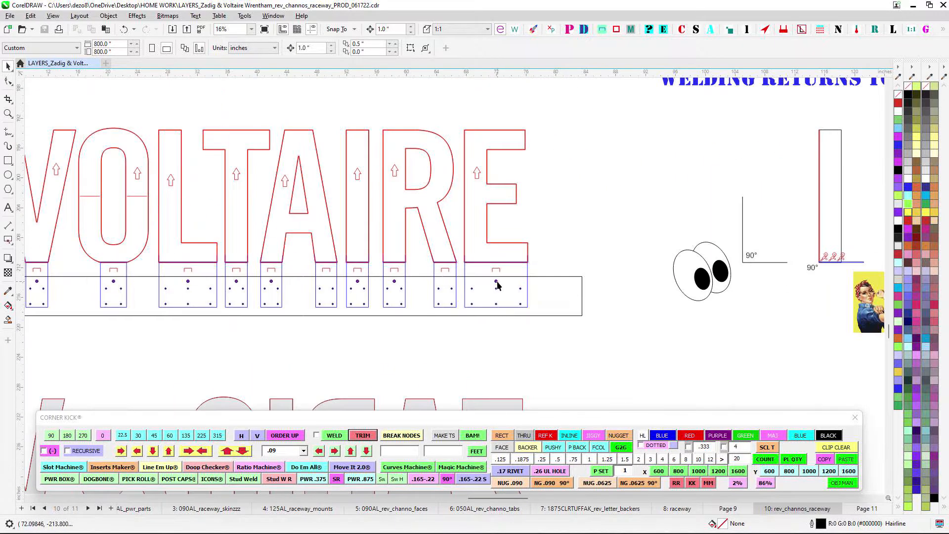
scroll(497, 285, down, 3)
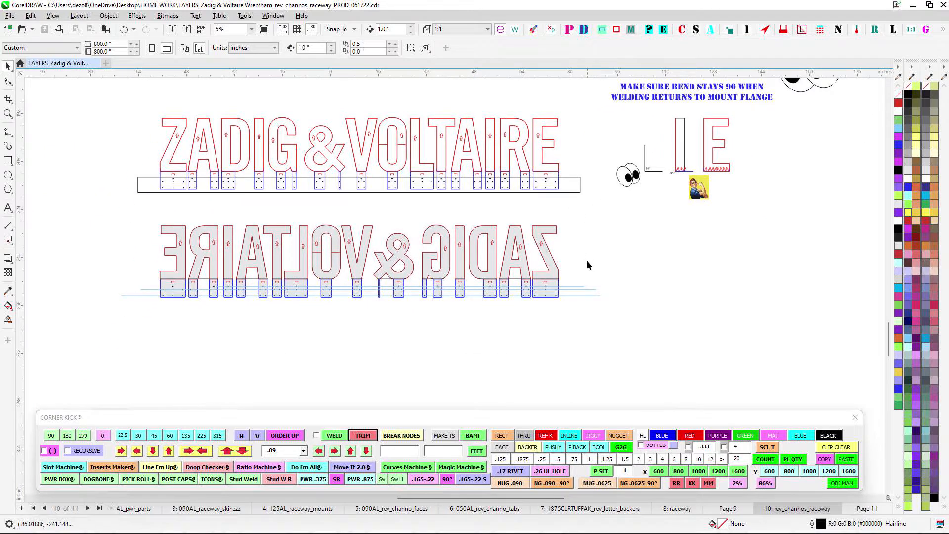
scroll(586, 265, down, 1)
scroll(568, 257, up, 3)
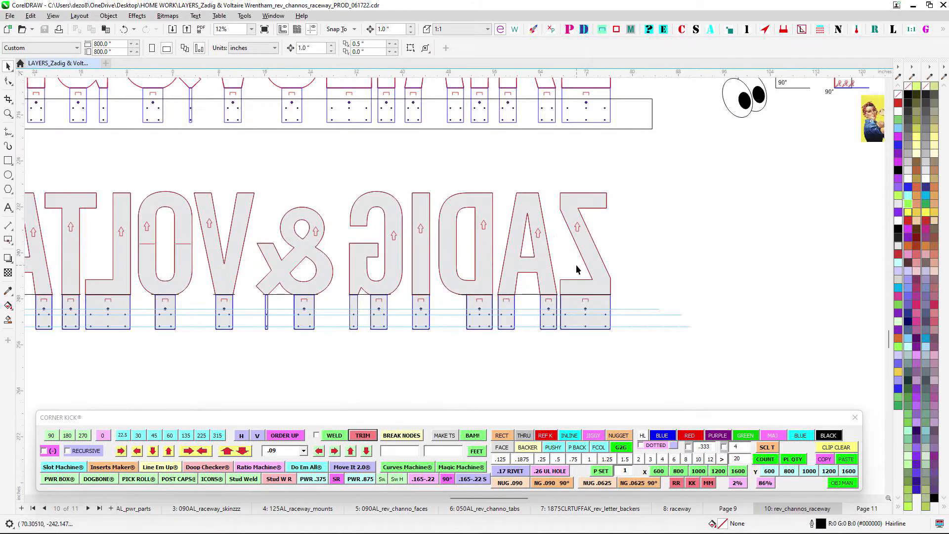
scroll(578, 285, up, 2)
scroll(619, 298, up, 2)
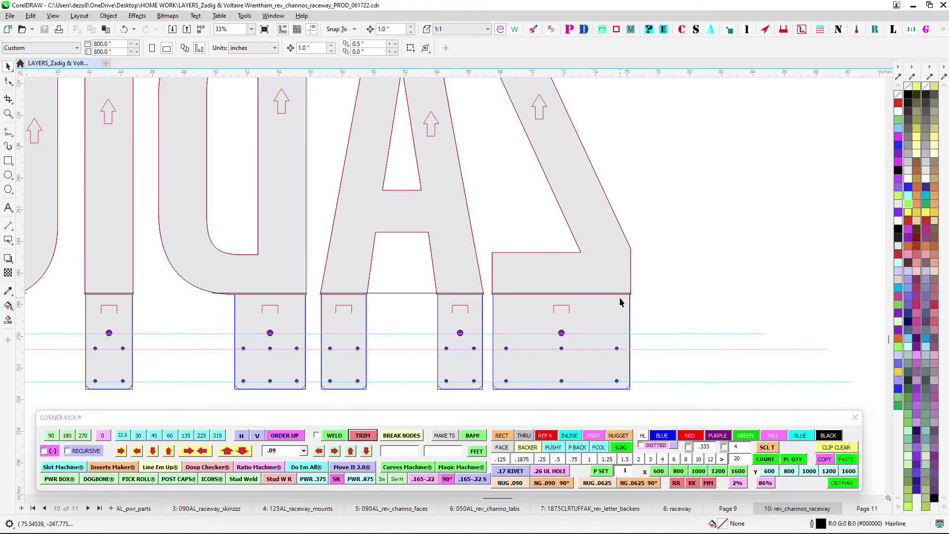
scroll(635, 306, down, 3)
scroll(635, 307, down, 2)
Nudge the purple vertical strip at the lower-left corner of the last E aside and back to its place
scroll(578, 195, up, 4)
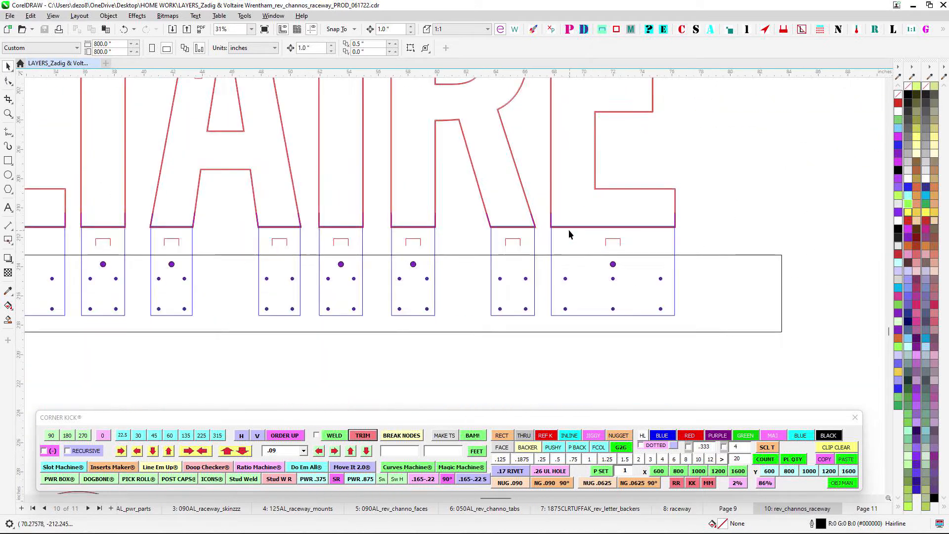
scroll(558, 220, up, 3)
drag(441, 128, 526, 307)
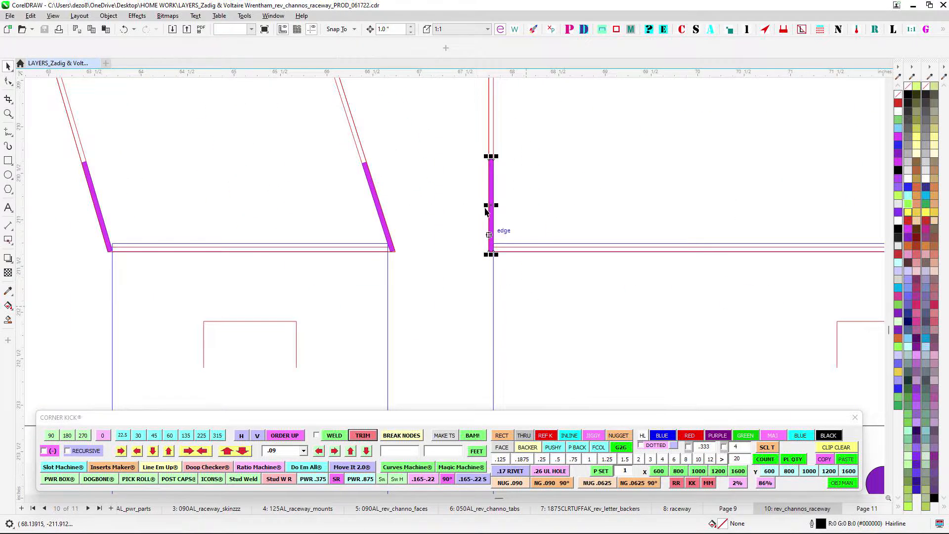
key(Left)
key(Right)
scroll(543, 220, left, 3)
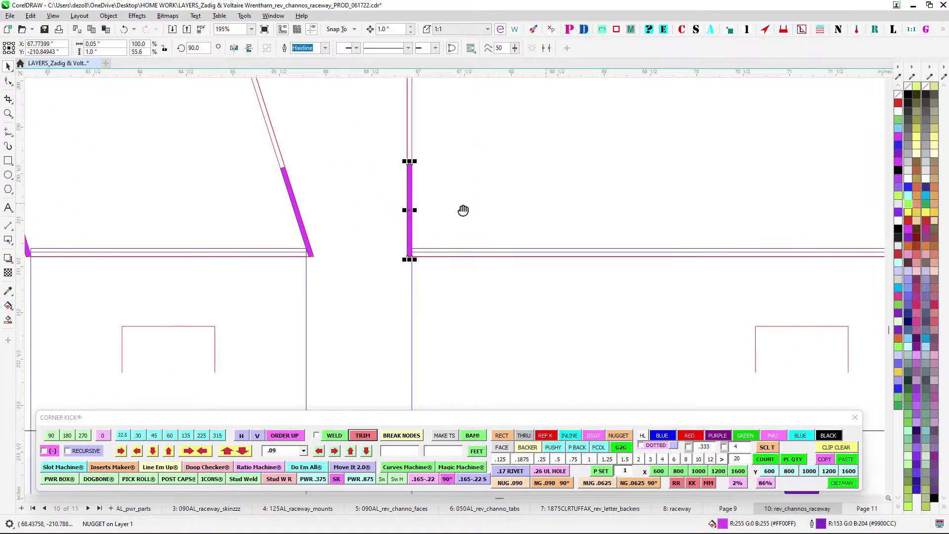
Nudge the horizontal flange strip under the last E up and back down to its place
scroll(381, 252, down, 2)
click(440, 253)
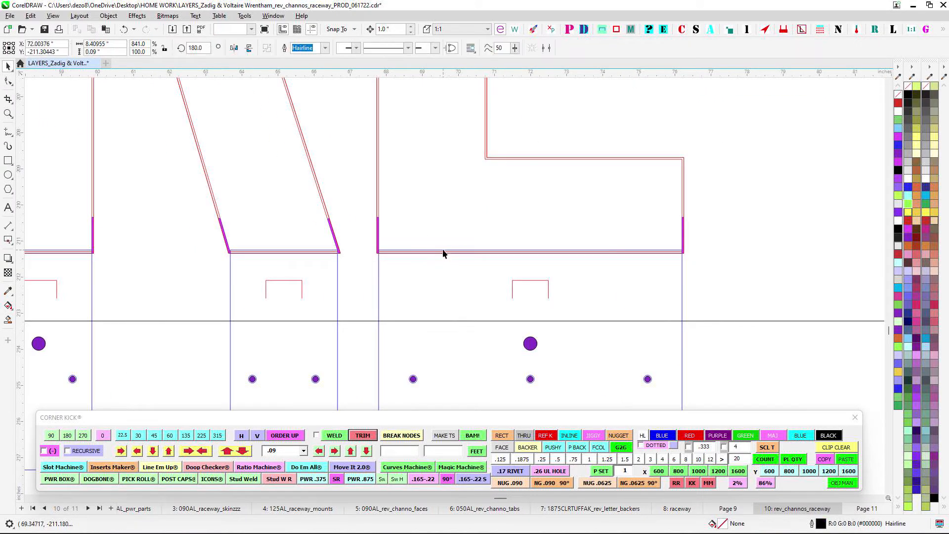
key(Up)
key(Down)
scroll(733, 245, down, 3)
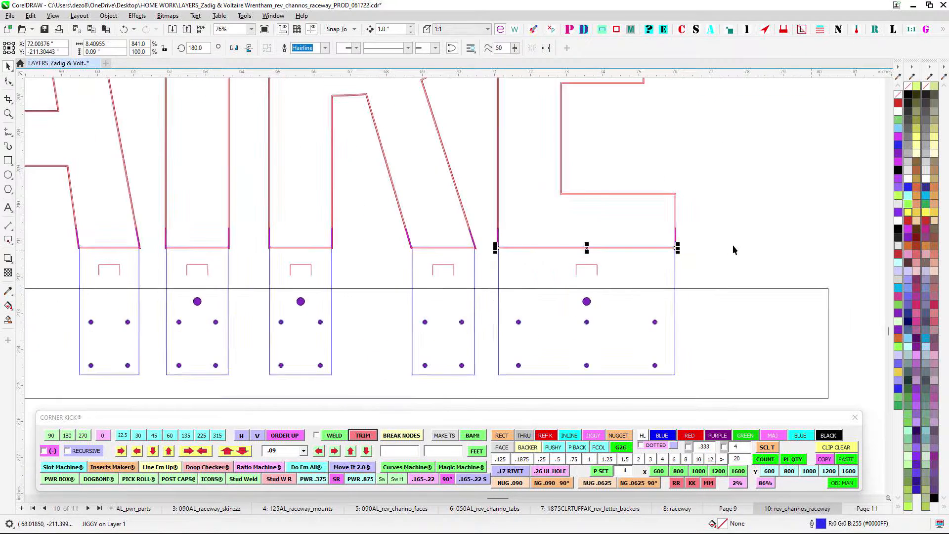
Examine the 90° bend and weld details for joining the E's returns to the mount flange, including the side-view return rectangle
drag(732, 245, 147, 226)
scroll(312, 227, down, 1)
scroll(488, 216, up, 2)
scroll(500, 222, up, 2)
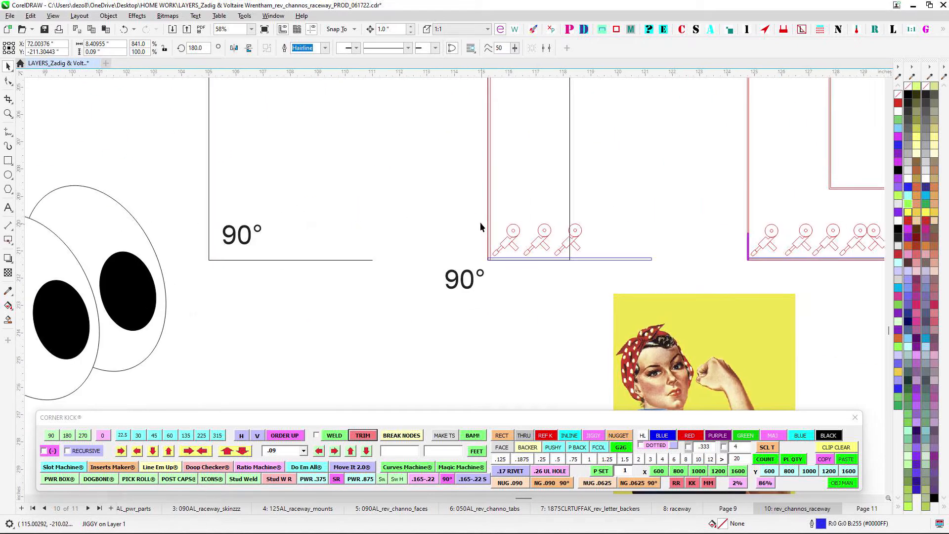
scroll(482, 222, down, 4)
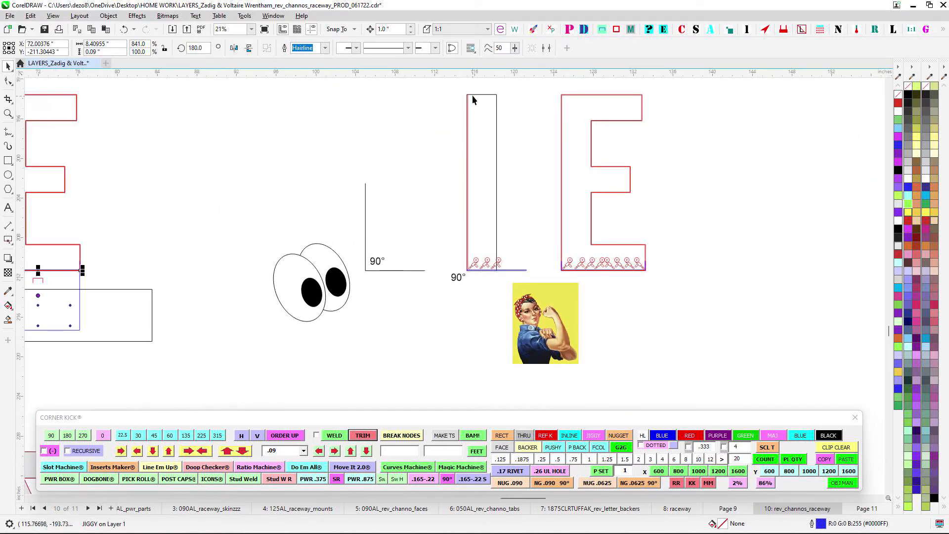
click(472, 95)
scroll(534, 268, up, 3)
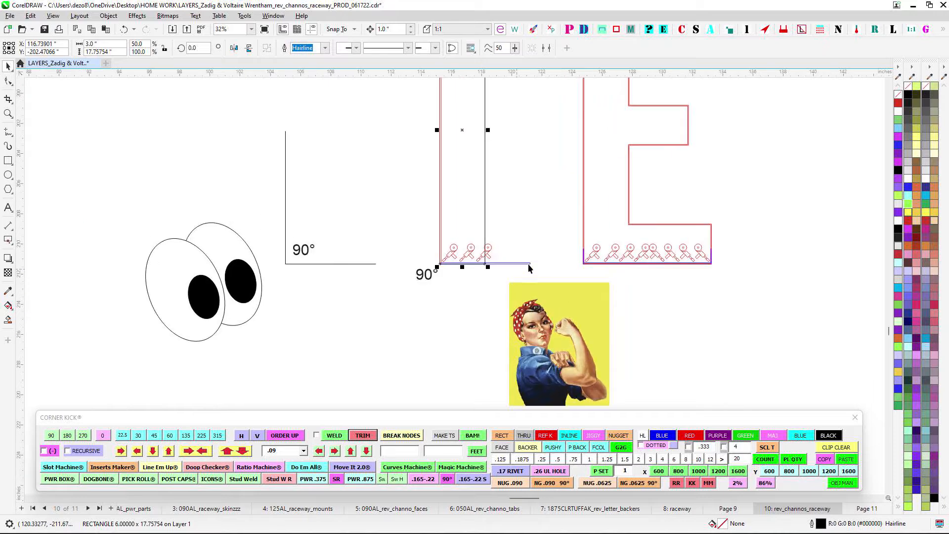
click(487, 257)
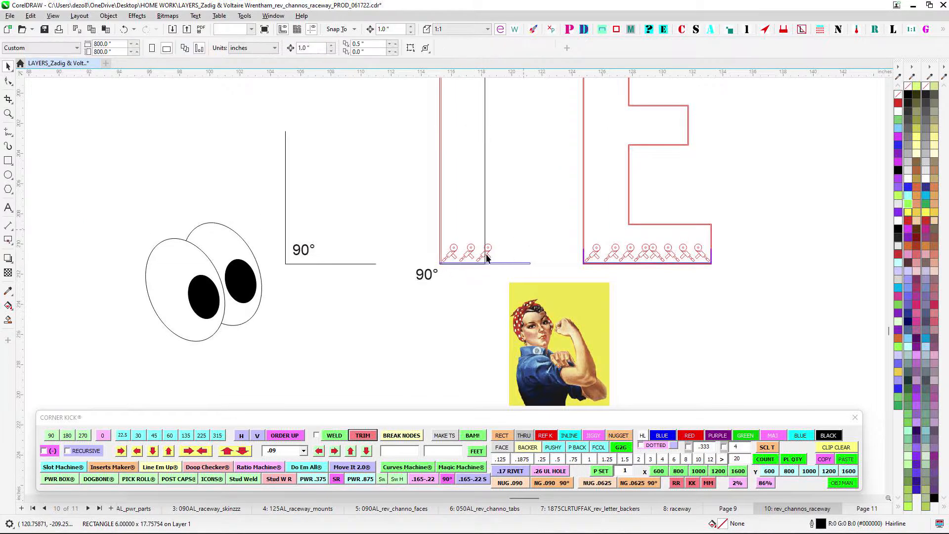
Examine the grinder-like weld symbols and the 90° flange joint along the base of the E detail and its side view
scroll(486, 254, up, 3)
scroll(460, 262, up, 3)
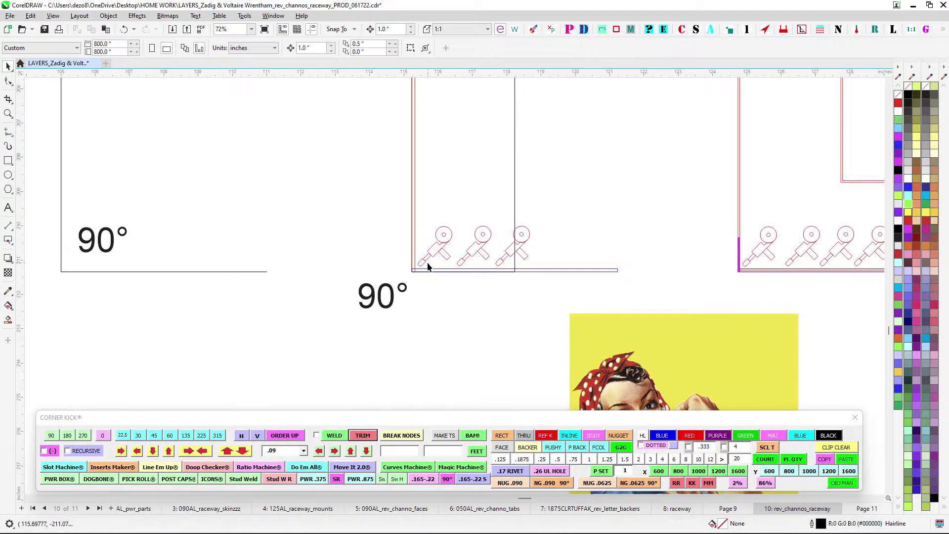
drag(562, 271, 285, 239)
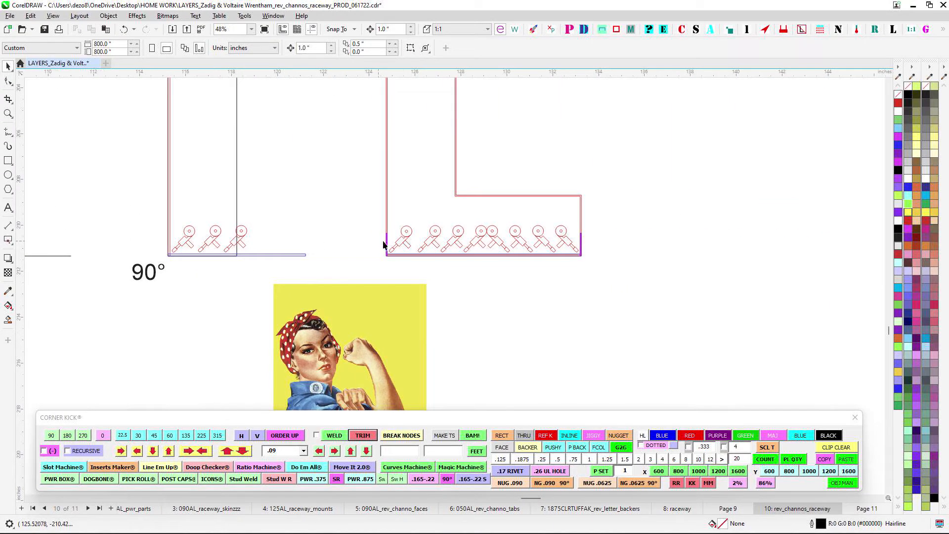
scroll(388, 256, down, 1)
scroll(594, 253, down, 4)
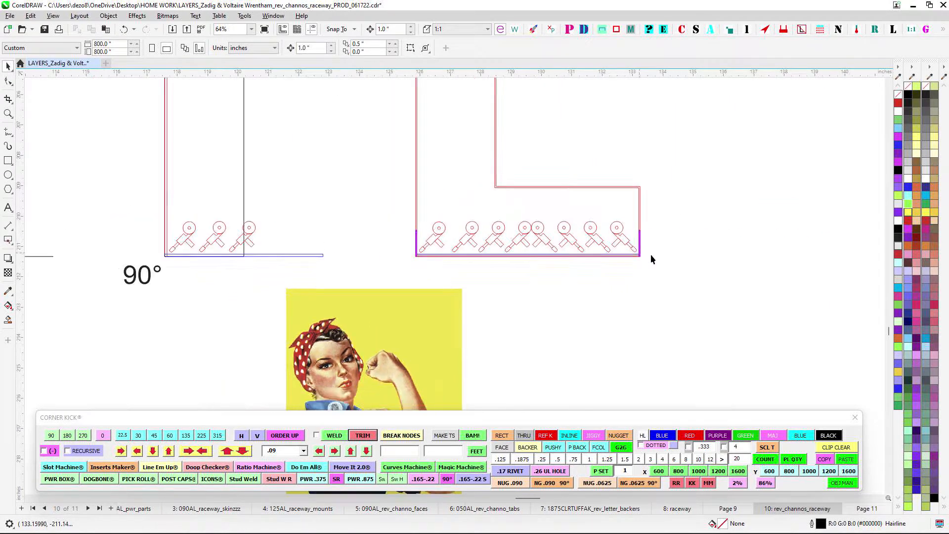
scroll(443, 245, up, 3)
scroll(434, 248, down, 1)
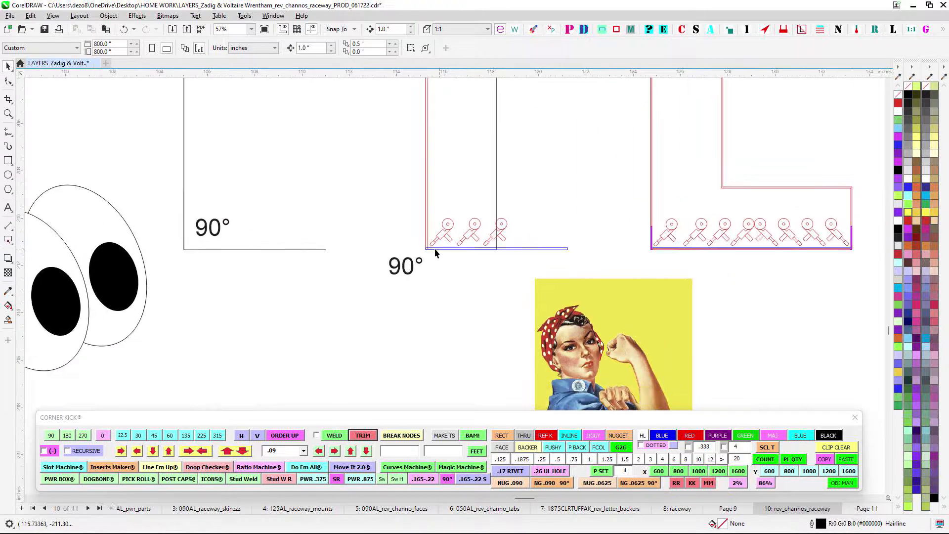
scroll(433, 247, up, 7)
scroll(425, 245, down, 5)
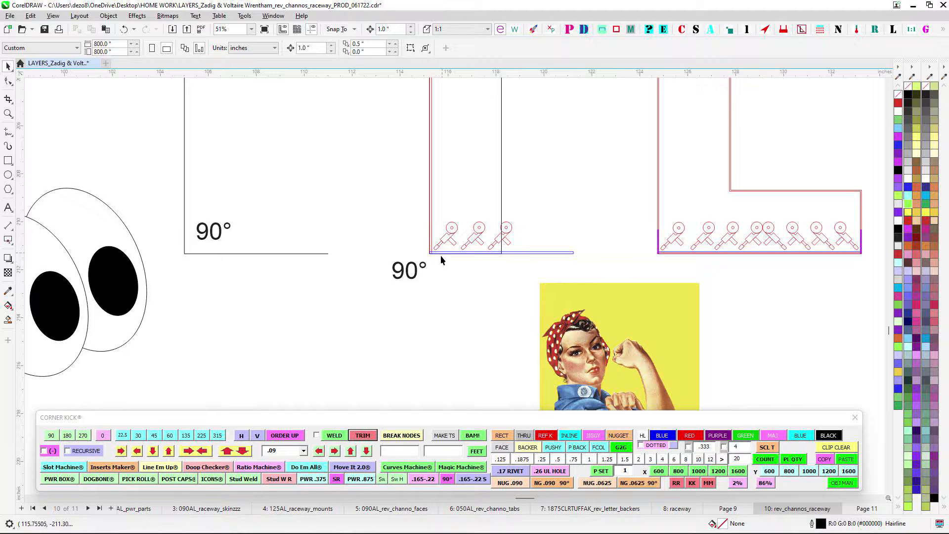
scroll(439, 260, down, 2)
drag(444, 267, 505, 255)
scroll(441, 280, down, 1)
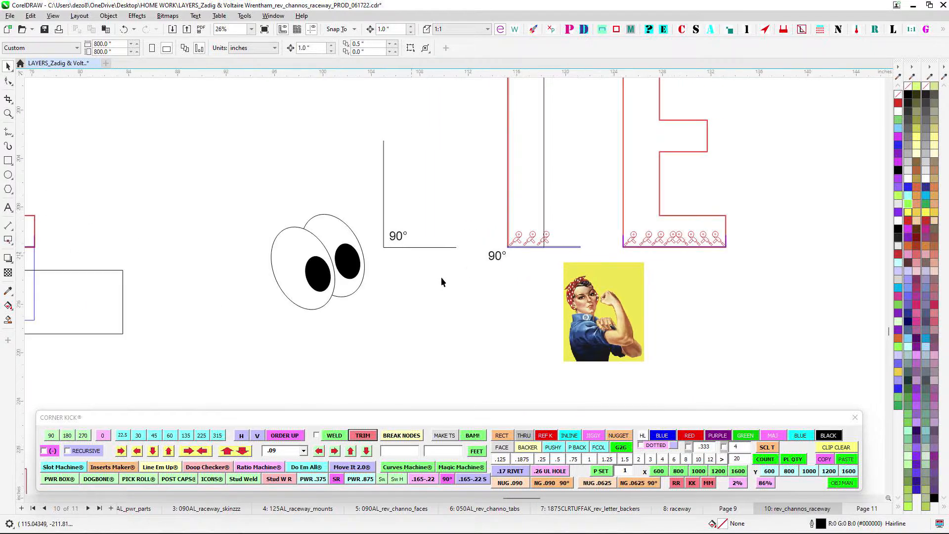
Select the poster image beneath the E detail and re-examine the 90° bend and side-view return beside it
click(568, 282)
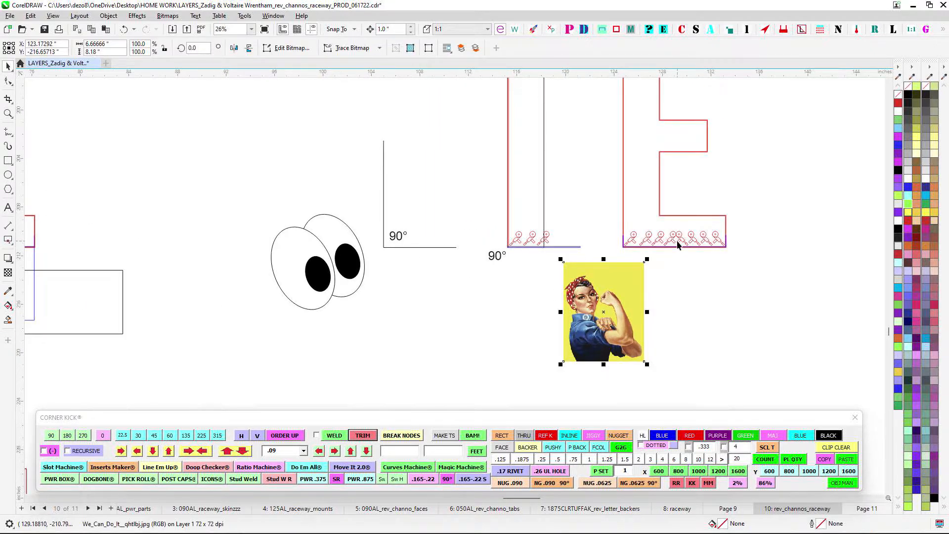
drag(321, 284, 509, 257)
drag(387, 279, 285, 241)
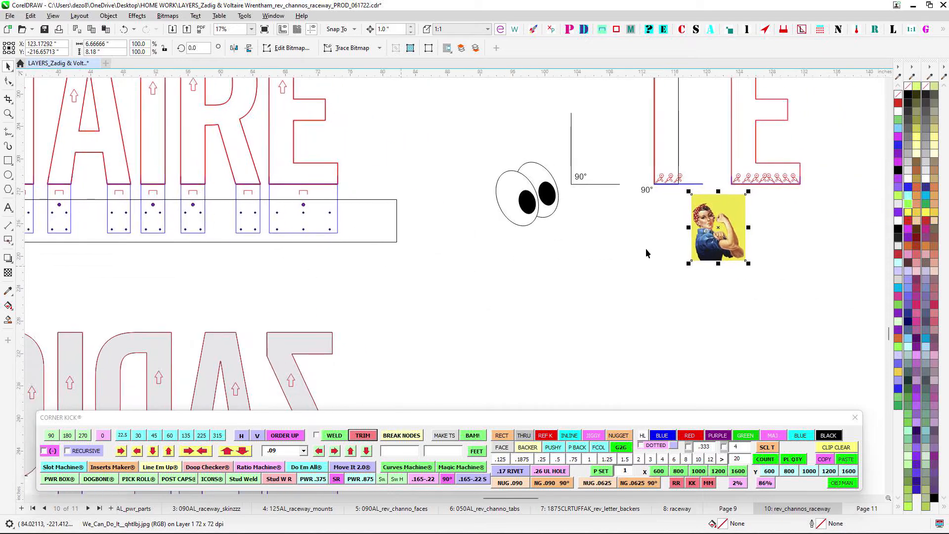
drag(646, 248, 511, 266)
scroll(504, 197, down, 1)
scroll(504, 197, up, 3)
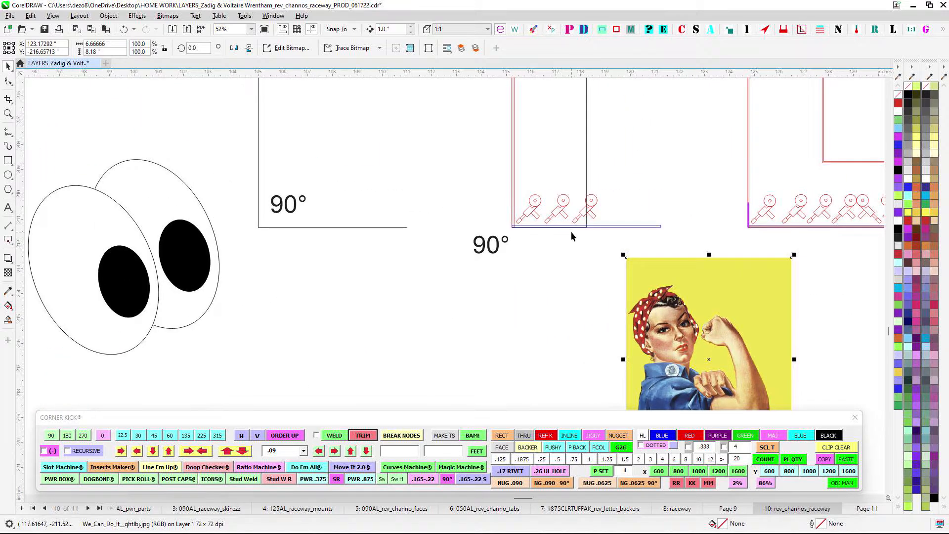
scroll(521, 237, down, 3)
scroll(524, 247, up, 2)
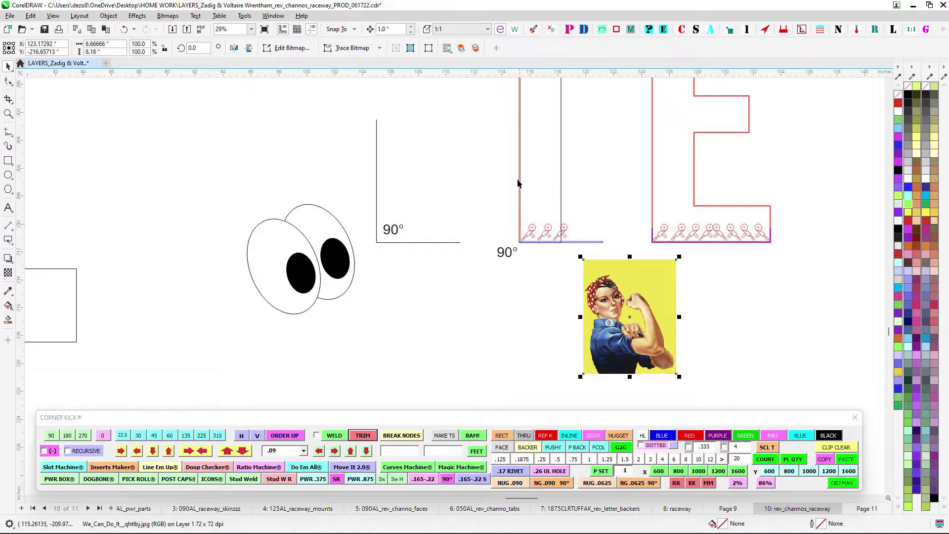
scroll(529, 180, down, 1)
Compare the mount flanges beneath the front-view VOLTAIRE letters with those on the mirrored layout
drag(486, 207, 784, 204)
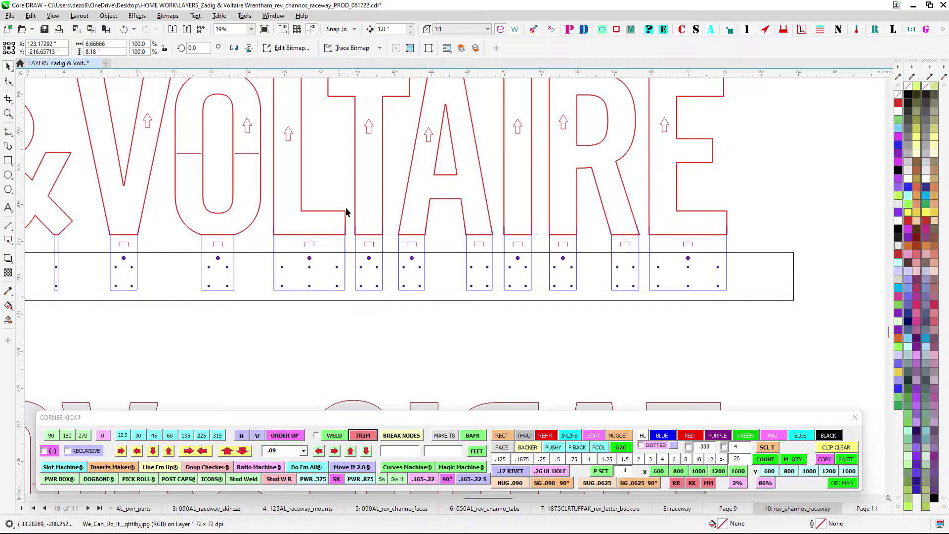
scroll(435, 206, down, 1)
drag(518, 273, 500, 194)
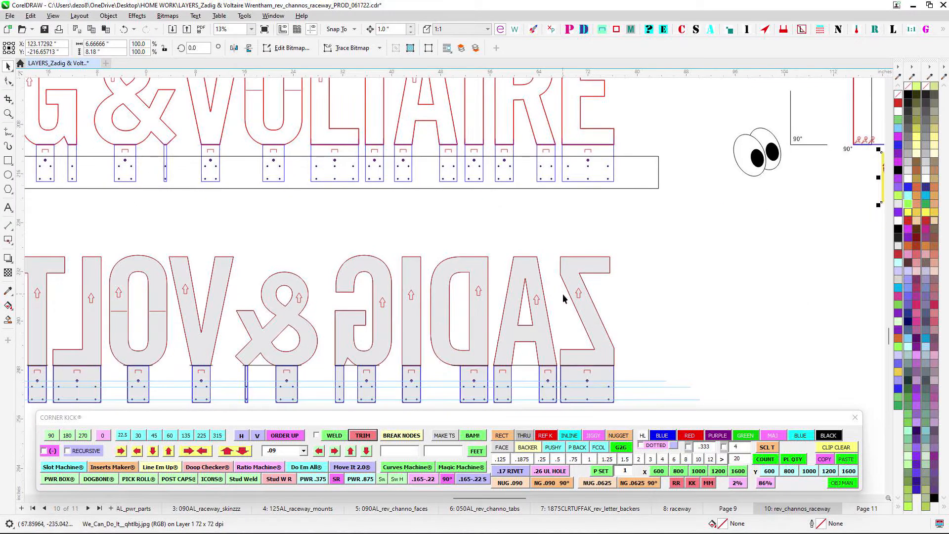
drag(562, 294, 509, 167)
scroll(651, 191, down, 1)
scroll(477, 167, up, 1)
scroll(523, 220, up, 1)
scroll(322, 210, down, 2)
drag(322, 210, 454, 203)
scroll(420, 198, up, 3)
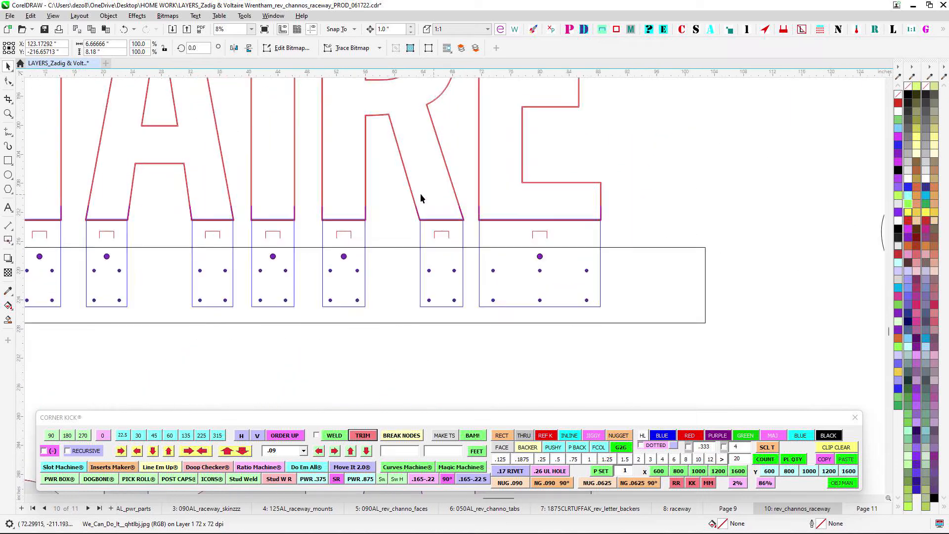
Inspect the angled purple strips at both sides of the R's slanted leg where it meets the mount flange
scroll(410, 236, up, 9)
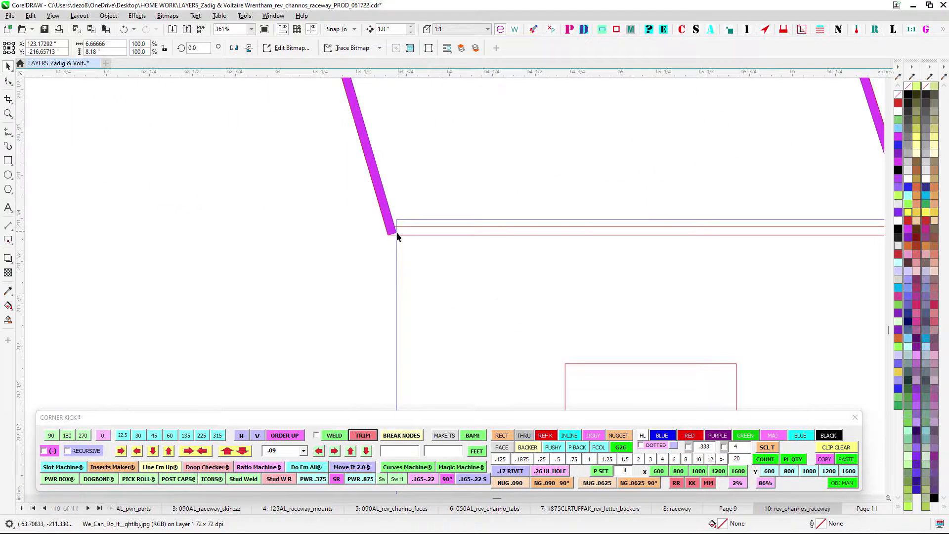
scroll(397, 237, up, 2)
click(392, 228)
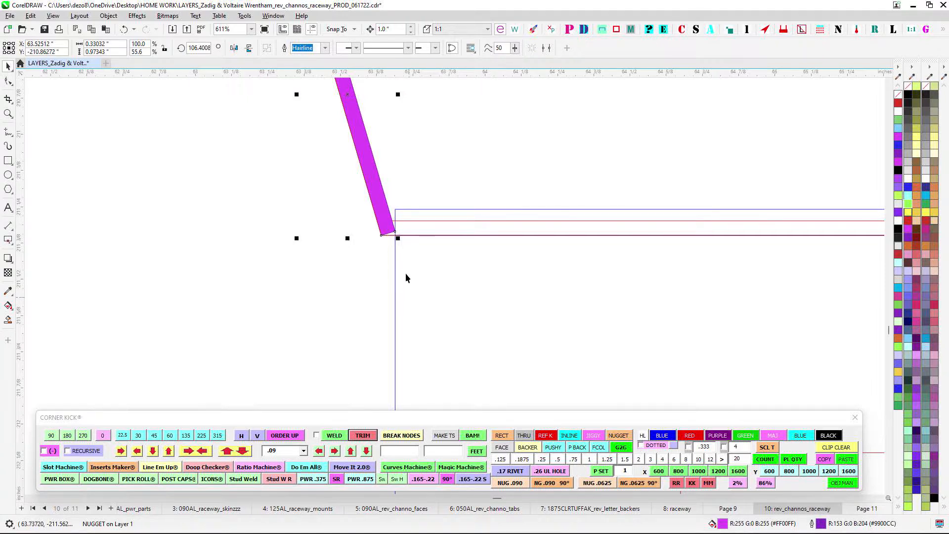
scroll(425, 253, down, 2)
scroll(433, 251, down, 2)
scroll(426, 257, up, 3)
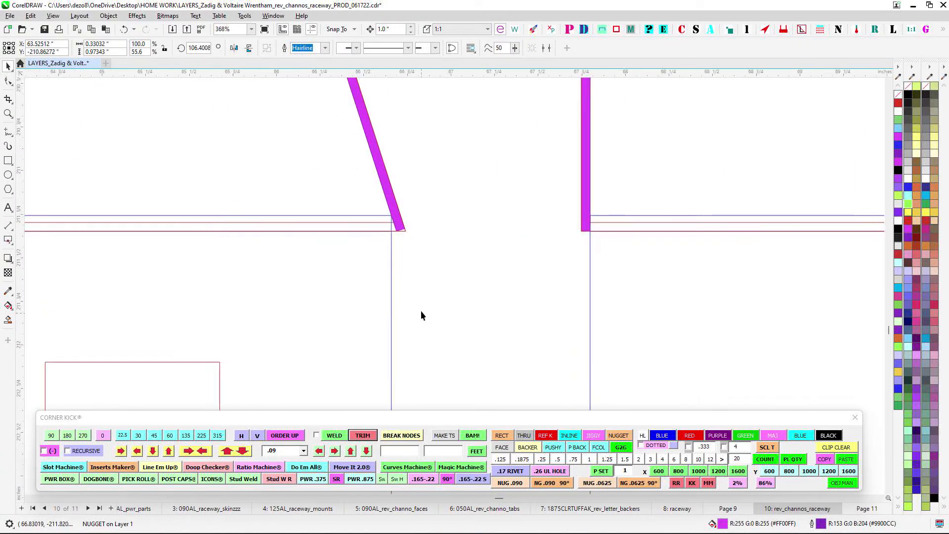
Nudge the purple strip at the lower-left corner of the front-view E vertically and back to its place
scroll(415, 277, down, 3)
scroll(438, 307, down, 2)
drag(314, 284, 297, 257)
scroll(458, 221, up, 2)
click(459, 224)
scroll(458, 224, up, 2)
key(Down)
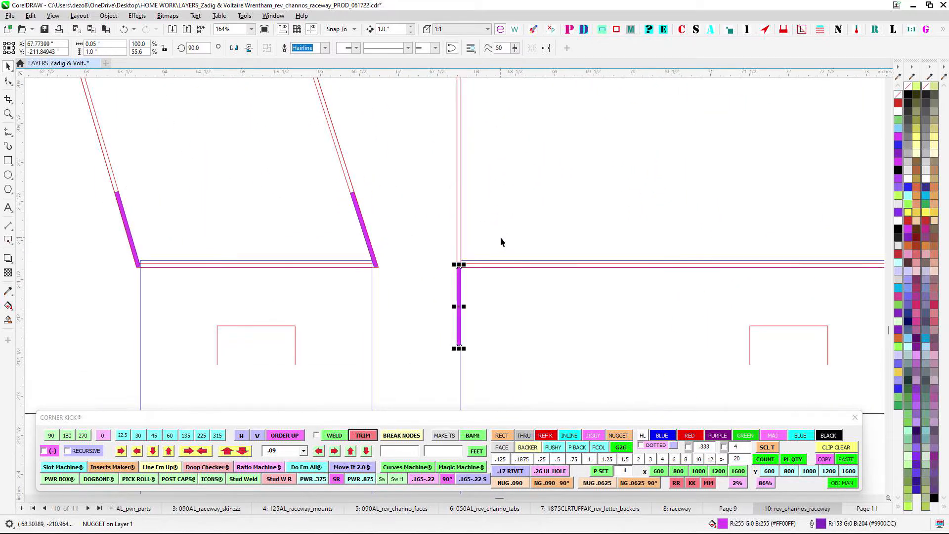
key(Up)
key(Up)
key(Down)
Examine the purple strips at the bases of the front-view letters from the E back toward the L
scroll(523, 252, down, 2)
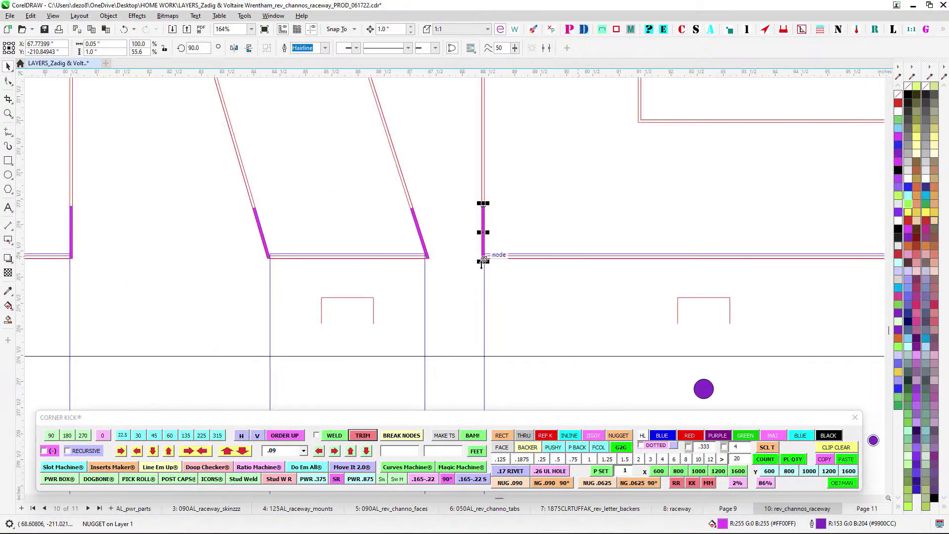
scroll(573, 252, down, 2)
scroll(513, 241, left, 5)
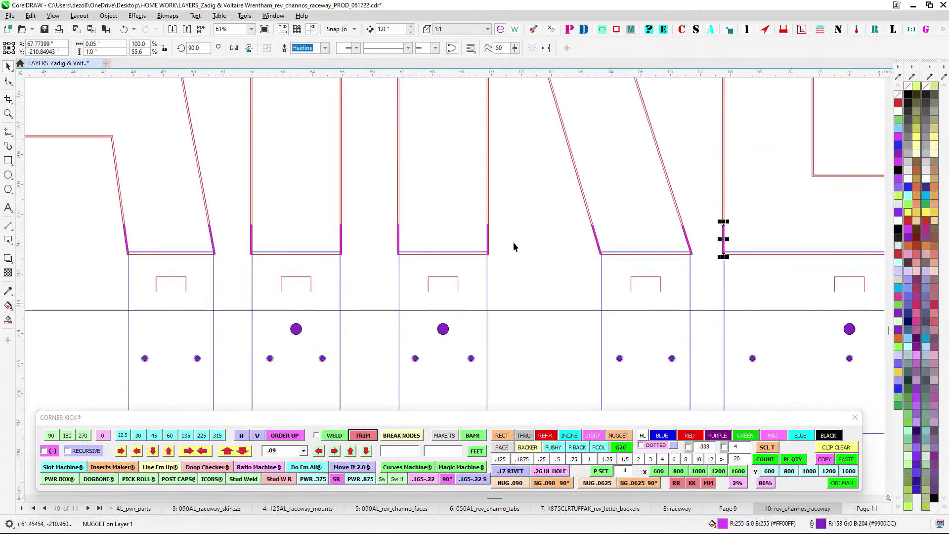
scroll(514, 220, up, 2)
scroll(343, 227, left, 5)
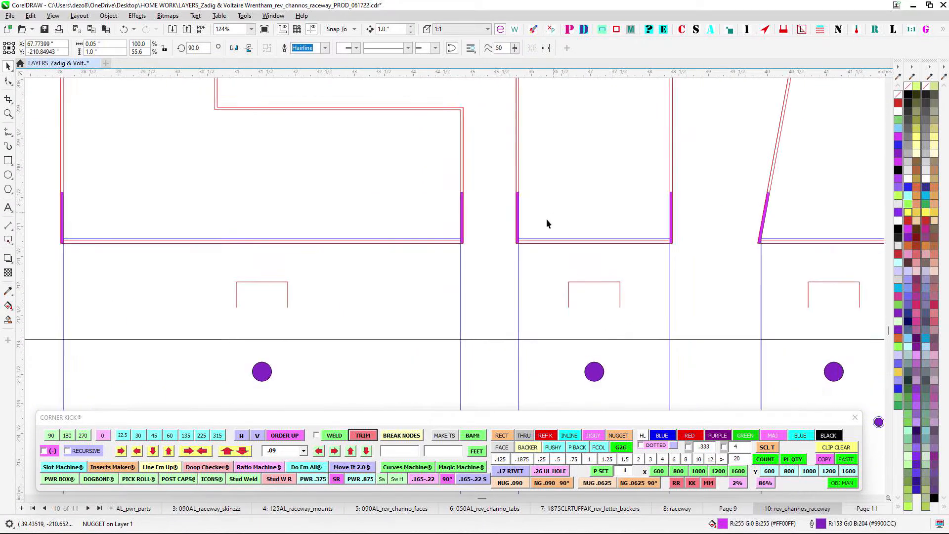
scroll(547, 222, down, 2)
scroll(458, 210, up, 2)
Nudge the short purple strip where the O's right-hand curve meets its flange to the right and back to its place
scroll(471, 240, up, 7)
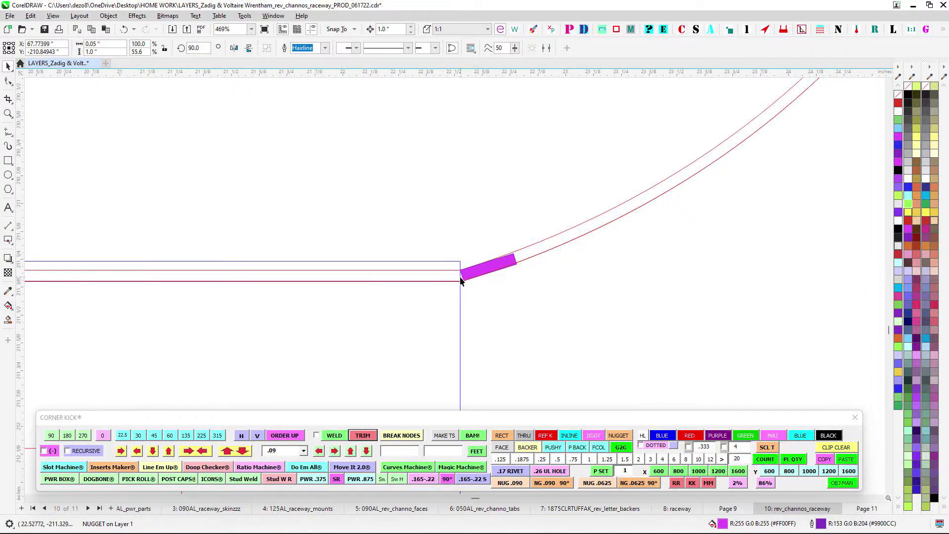
scroll(460, 279, down, 3)
click(467, 274)
scroll(467, 275, up, 3)
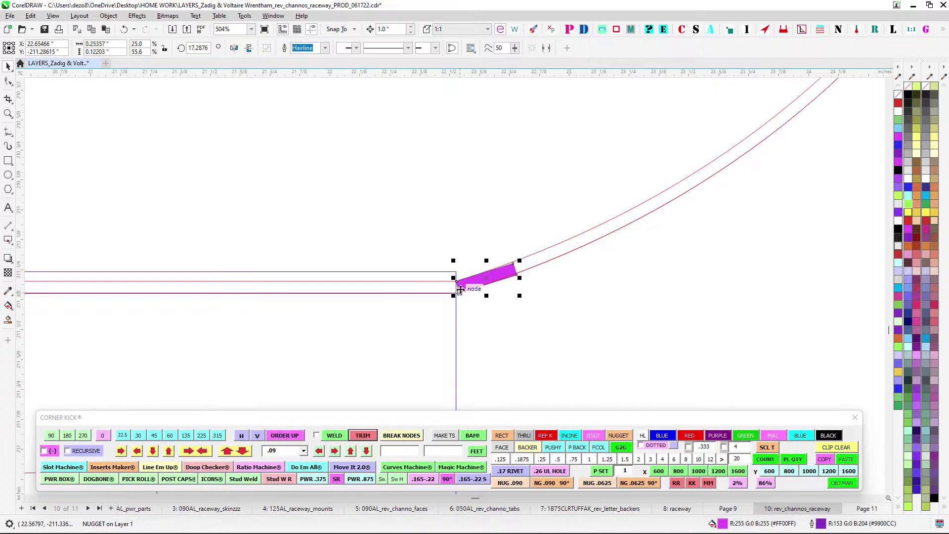
scroll(460, 290, up, 2)
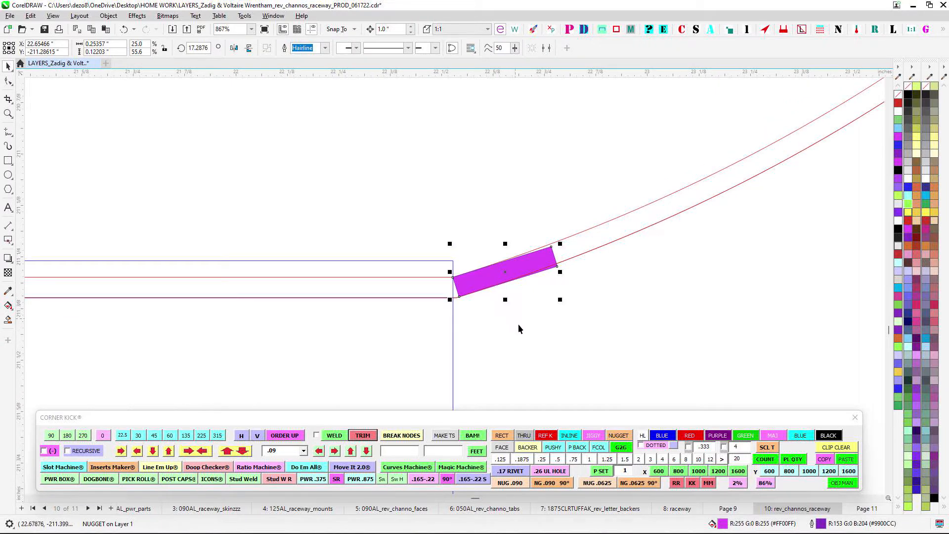
key(ctrl+Right)
click(471, 268)
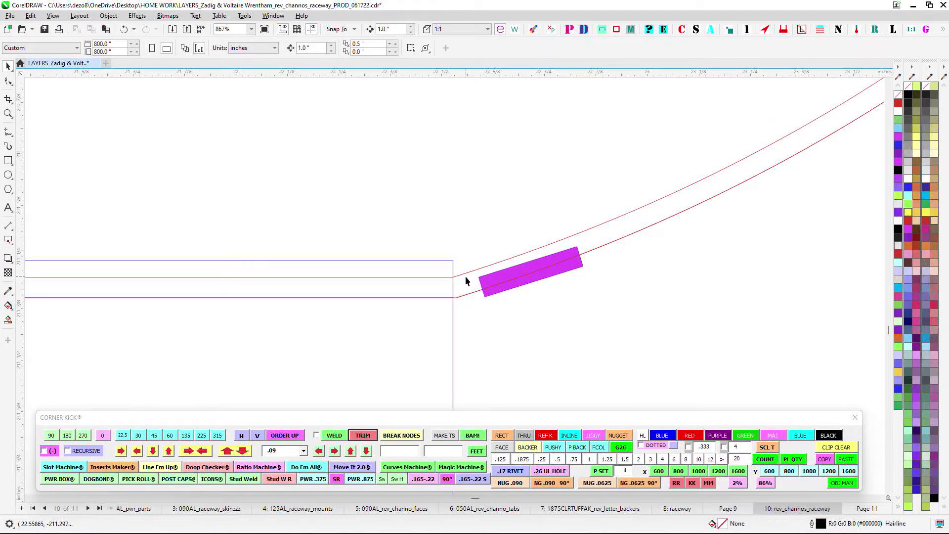
click(498, 279)
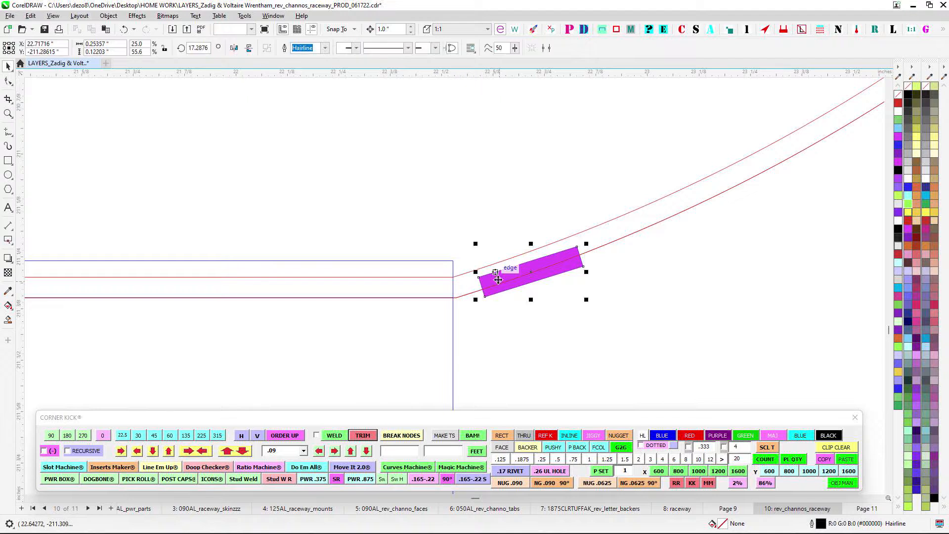
key(ctrl+Left)
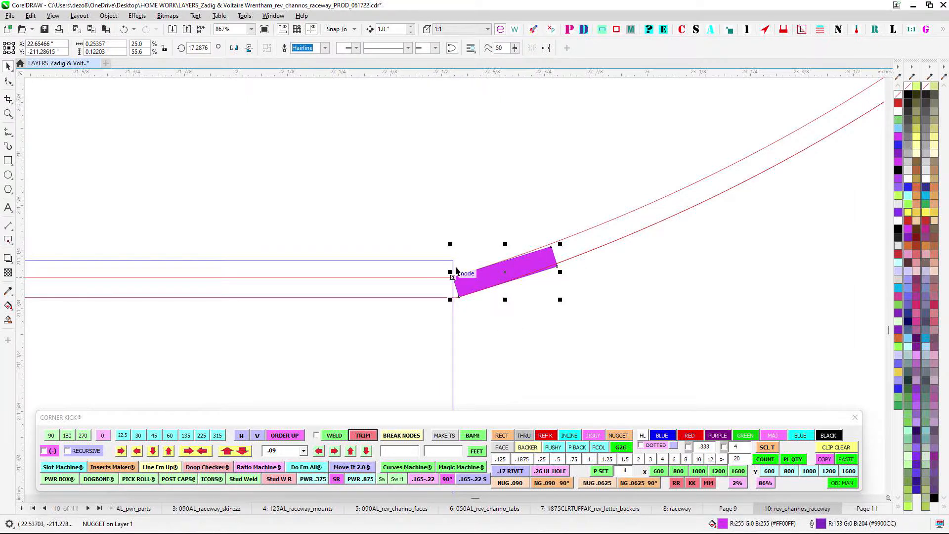
scroll(455, 267, up, 1)
Examine the O's outline between its flanged flat base and curved top, including the horizontal lines across its sides
scroll(541, 233, down, 3)
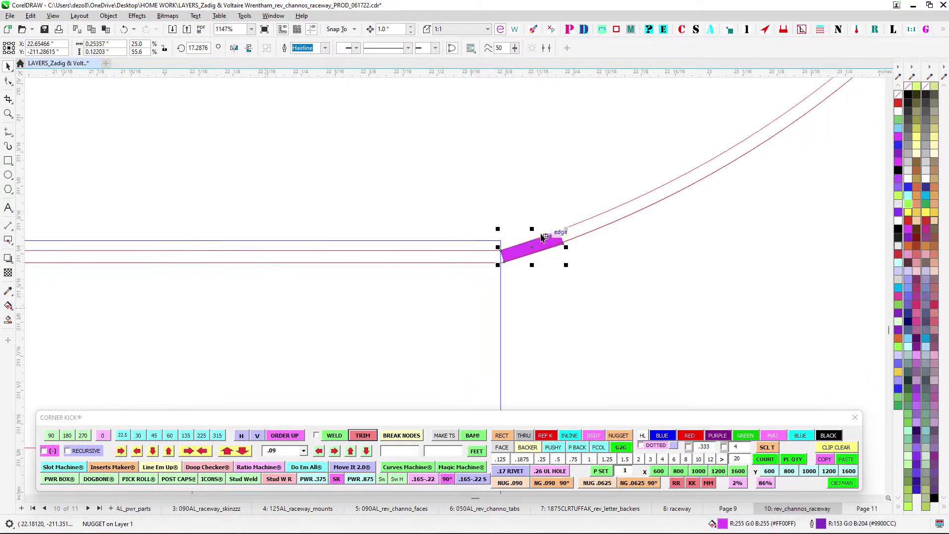
scroll(541, 238, down, 4)
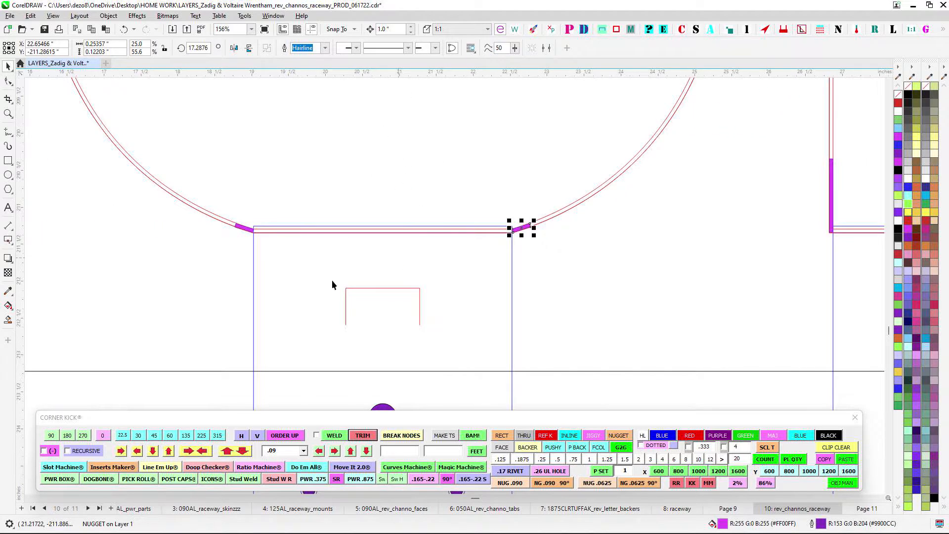
scroll(439, 230, down, 3)
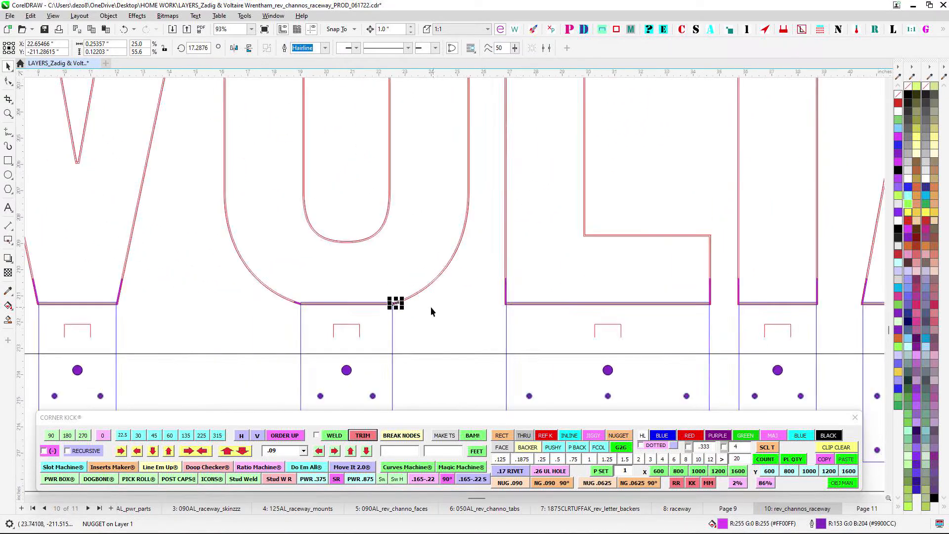
scroll(411, 285, down, 2)
scroll(390, 364, up, 2)
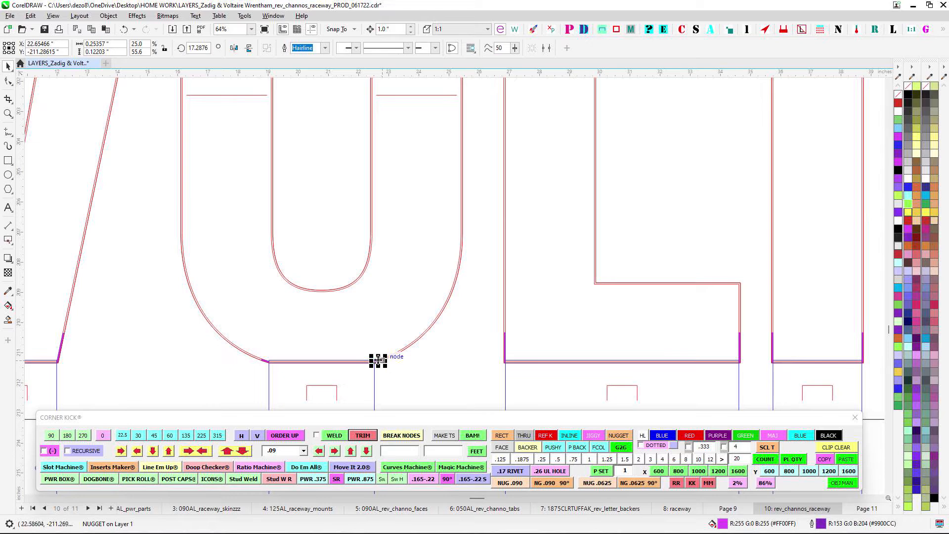
scroll(430, 259, up, 5)
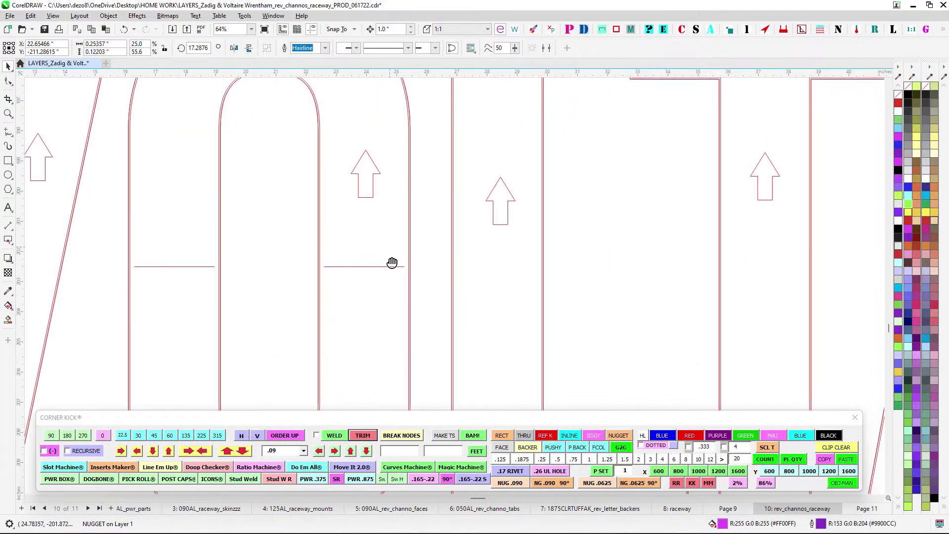
scroll(413, 293, down, 2)
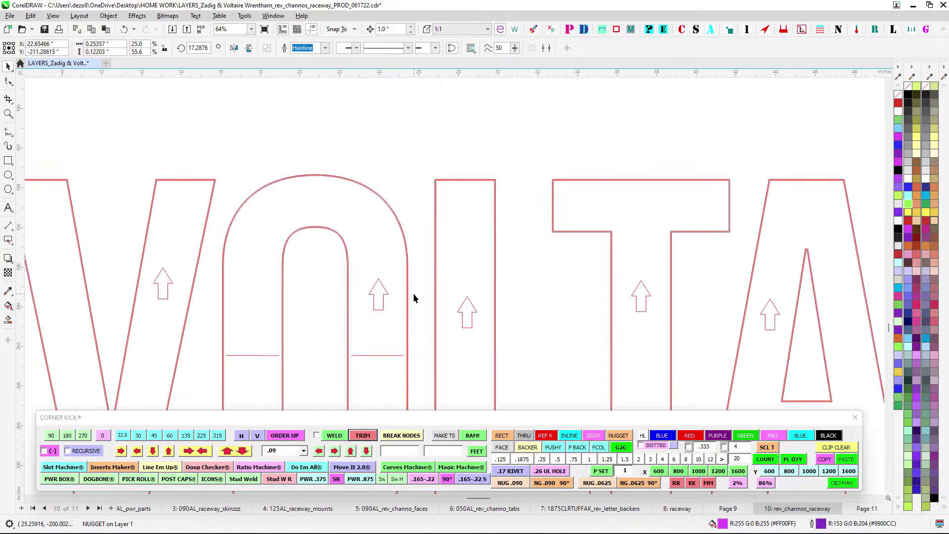
scroll(482, 232, up, 1)
scroll(455, 300, up, 3)
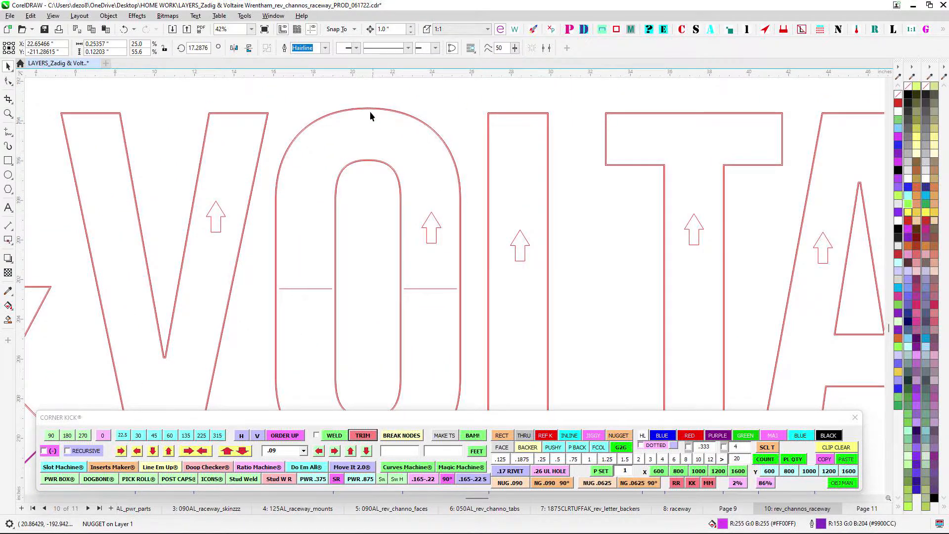
scroll(378, 124, down, 1)
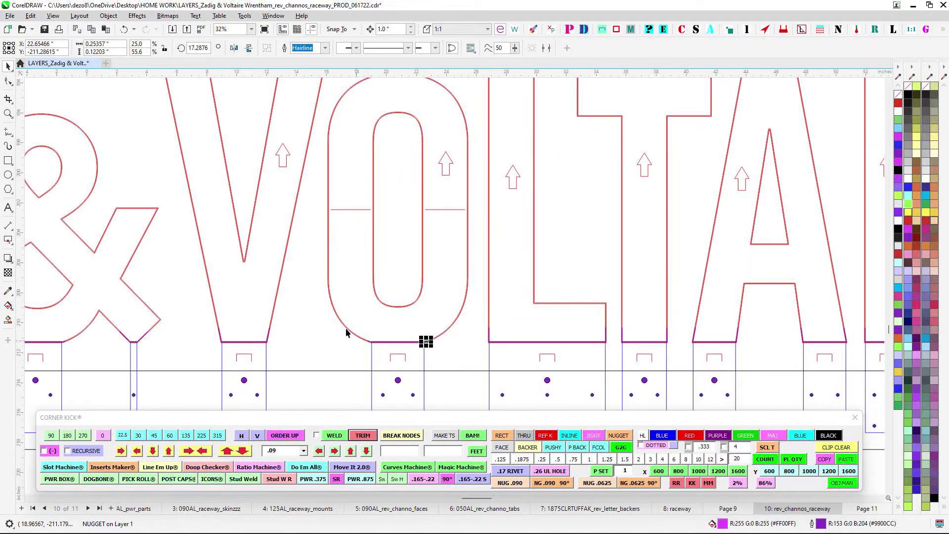
scroll(311, 271, up, 2)
scroll(303, 274, up, 1)
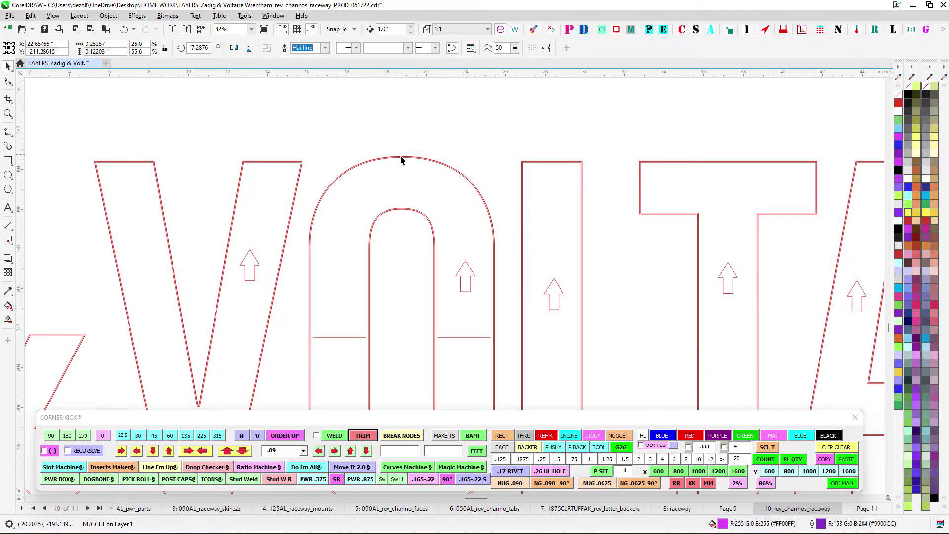
Examine the short purple strip where the O's left-hand curve meets its flange in the front view
scroll(403, 158, down, 3)
scroll(399, 319, up, 8)
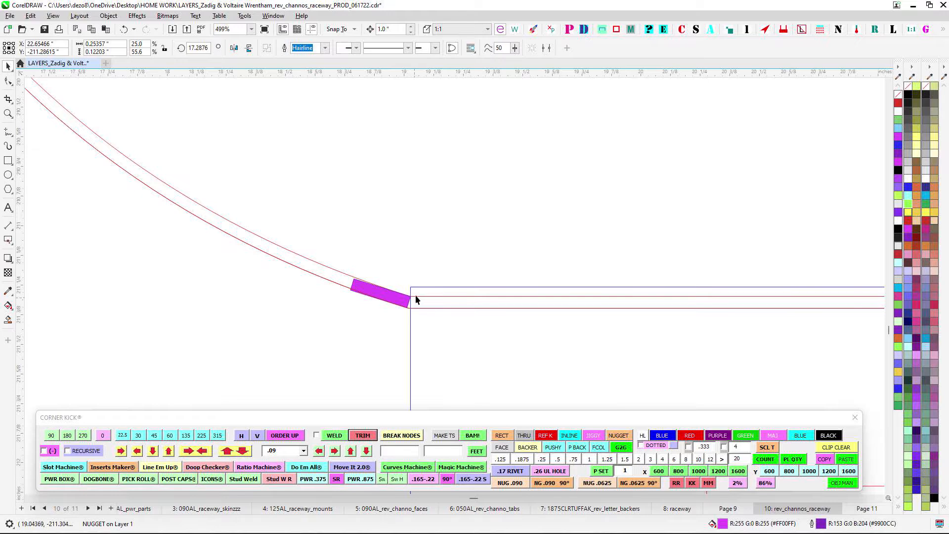
scroll(416, 301, down, 2)
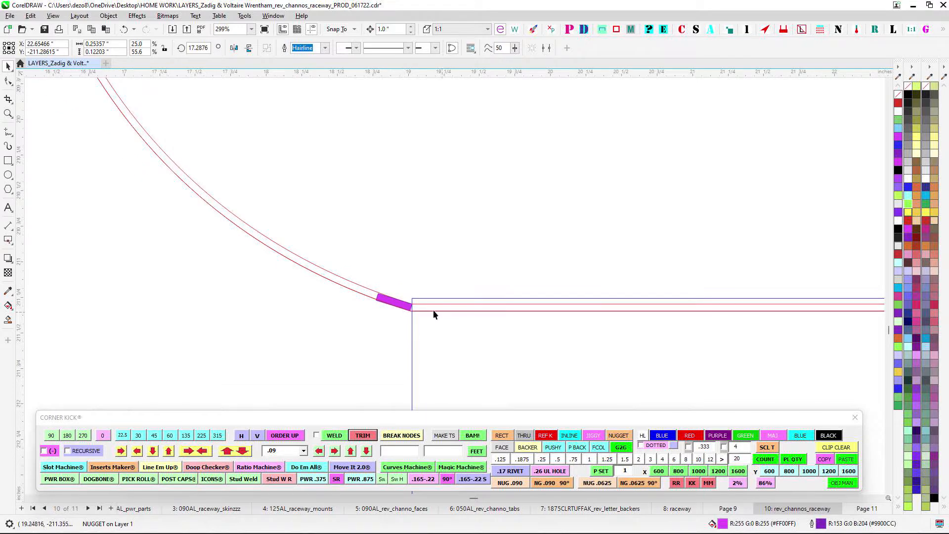
scroll(433, 310, up, 4)
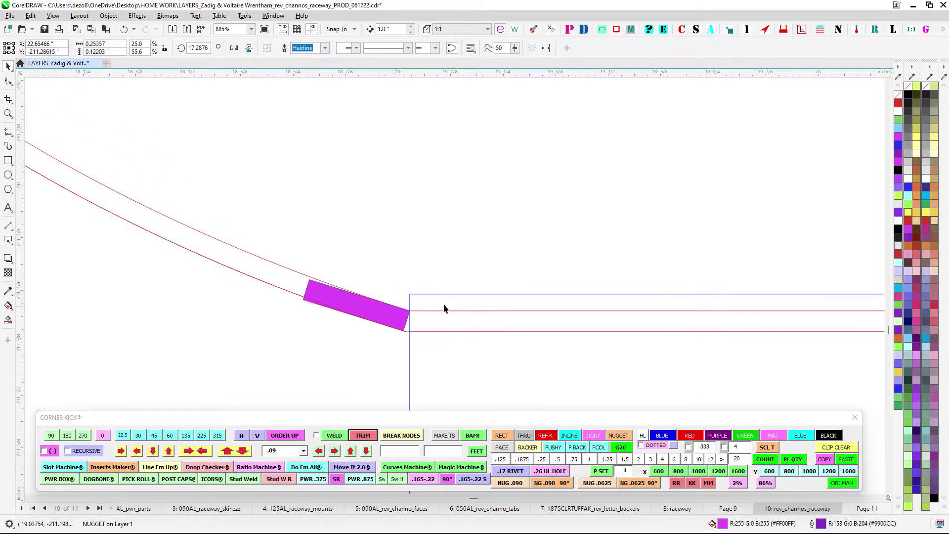
scroll(457, 296, down, 8)
scroll(458, 297, up, 4)
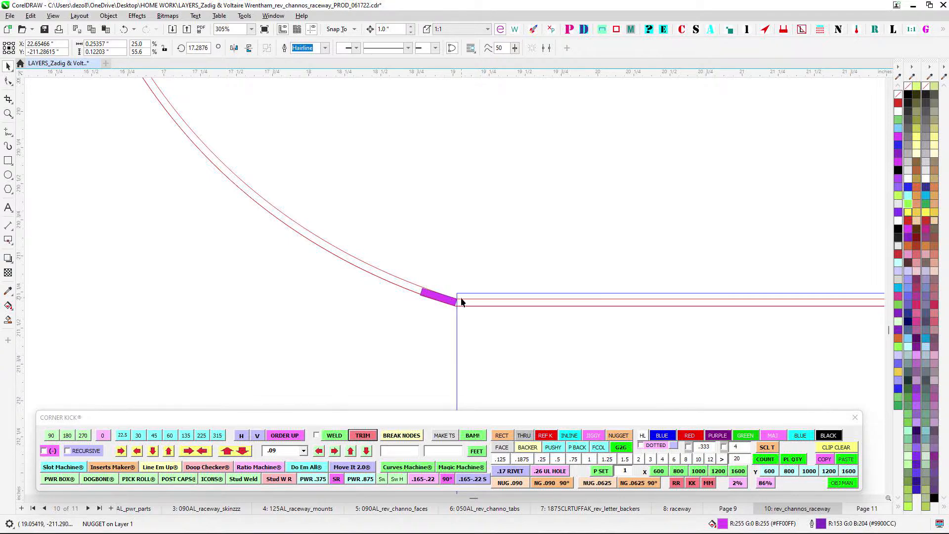
scroll(462, 300, down, 5)
scroll(466, 302, up, 3)
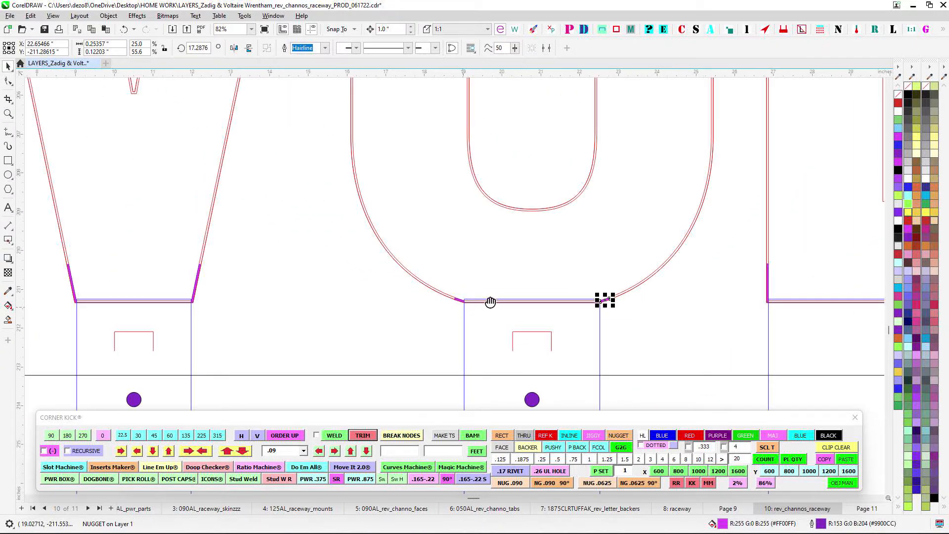
scroll(449, 299, down, 1)
Examine the purple strips beside the V's flange and on both sides of the ampersand's narrow flange
drag(360, 302, 554, 315)
drag(299, 306, 466, 311)
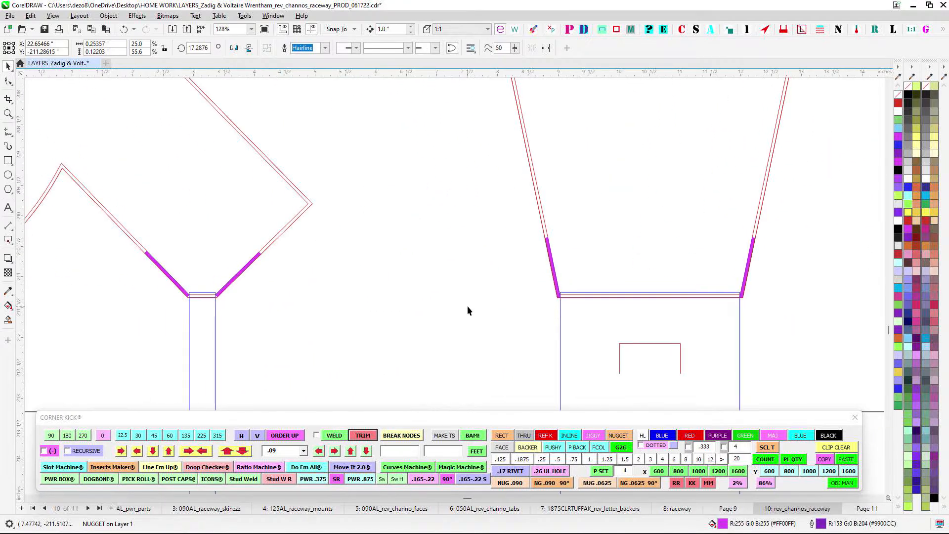
scroll(467, 309, up, 1)
scroll(280, 282, up, 10)
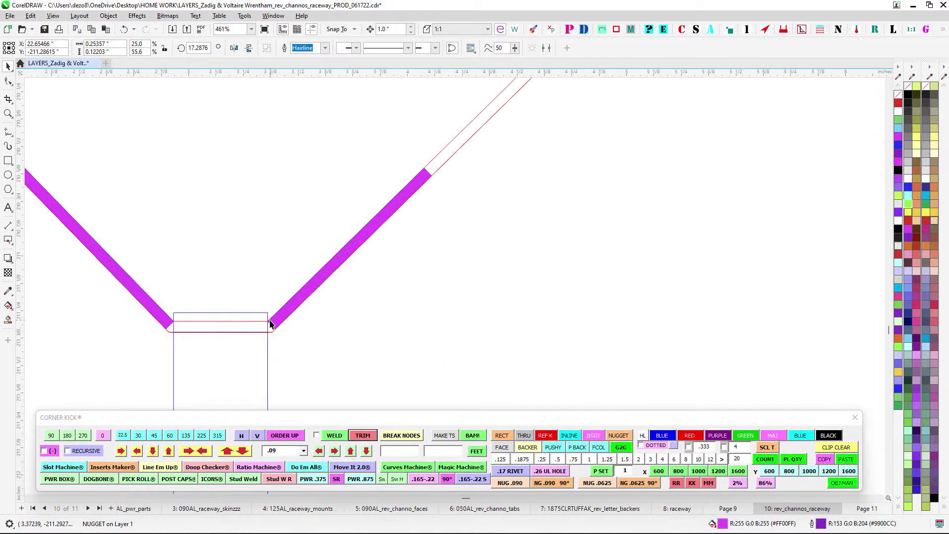
scroll(269, 333, down, 8)
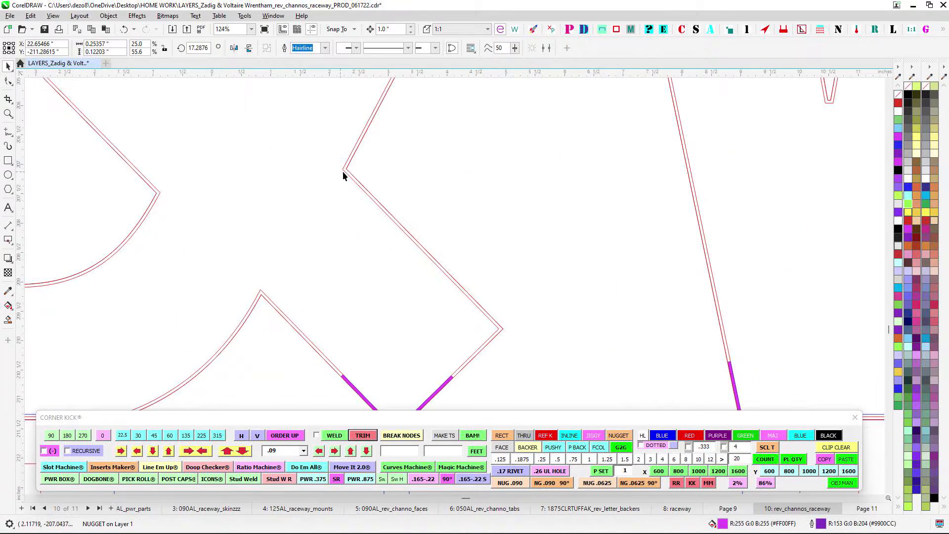
drag(420, 365, 467, 289)
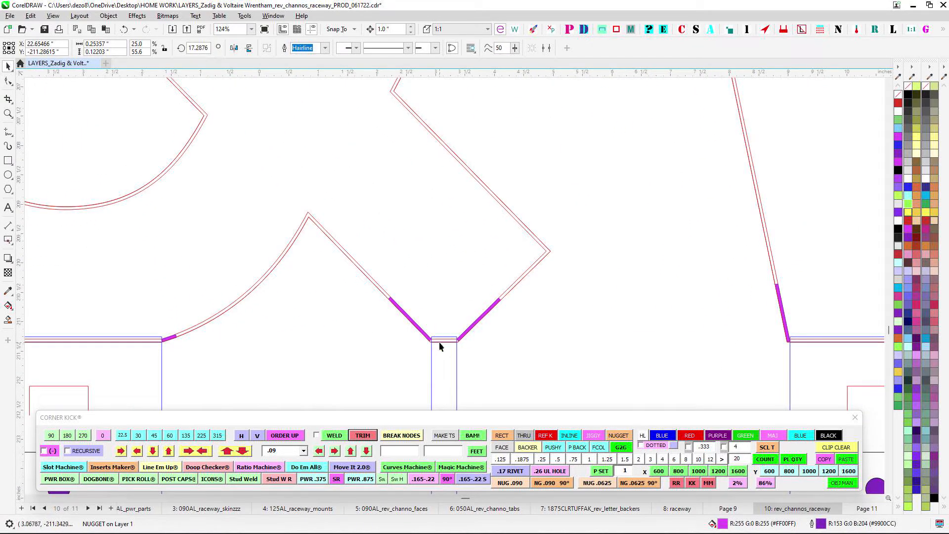
Examine the short purple strip where the ampersand's right-hand curve meets its wide flange, comparing it with the narrow flange's strips
drag(416, 341, 522, 301)
scroll(276, 311, up, 2)
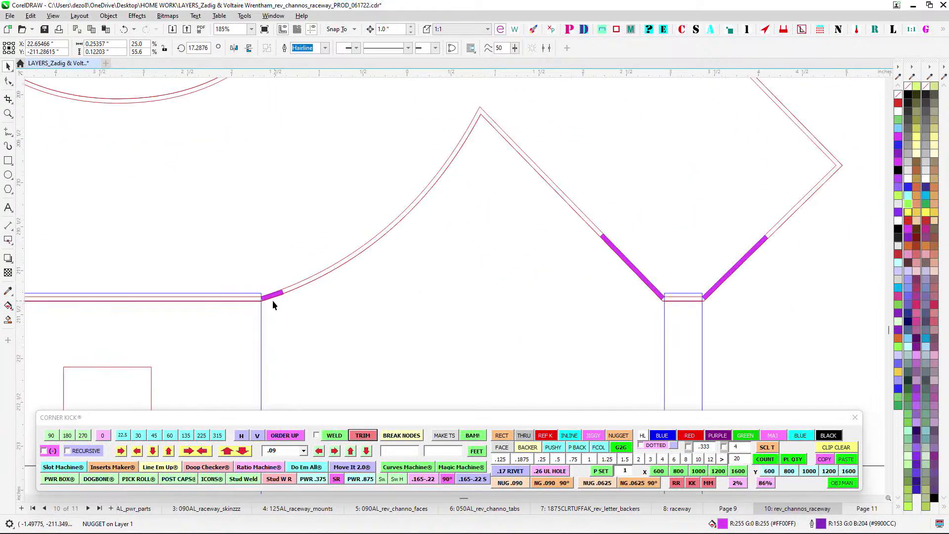
scroll(279, 304, down, 1)
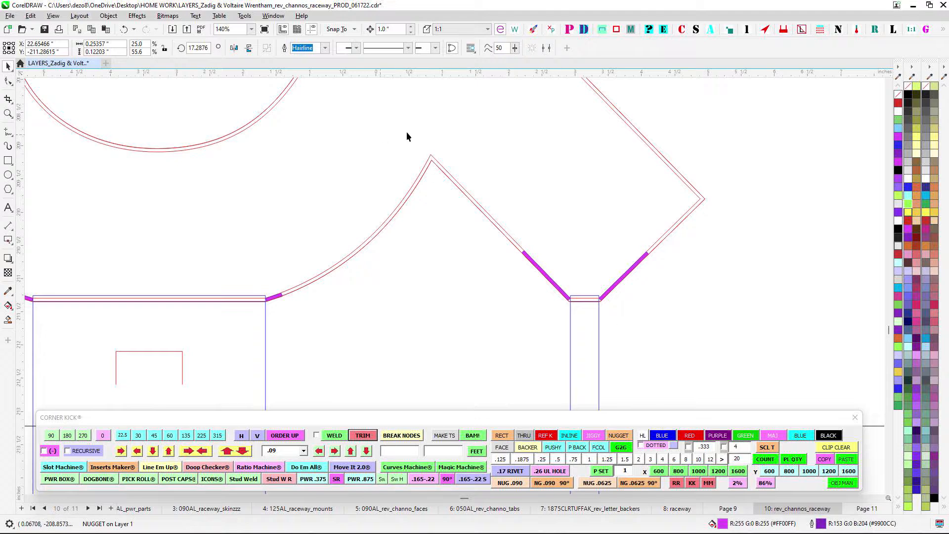
scroll(274, 293, up, 2)
scroll(319, 302, down, 1)
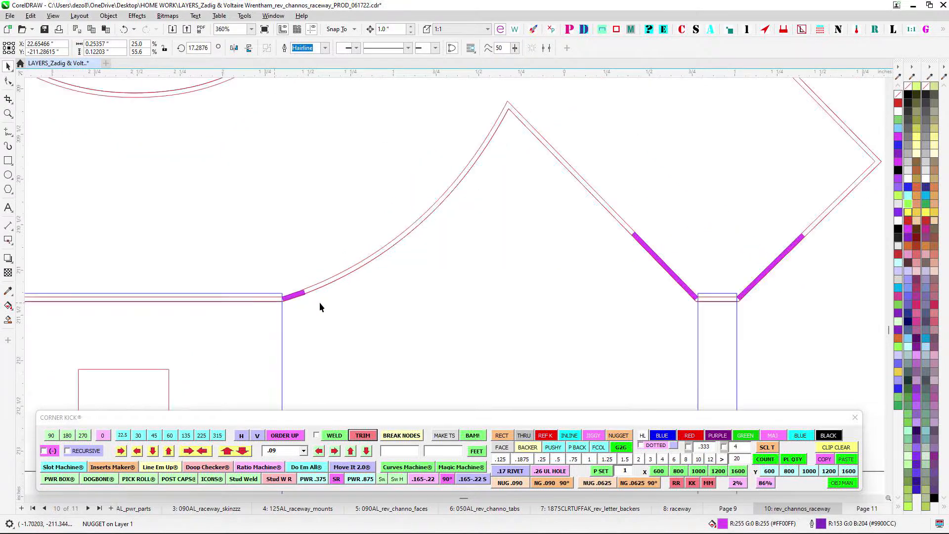
scroll(356, 310, right, 3)
scroll(440, 322, up, 2)
scroll(464, 327, down, 3)
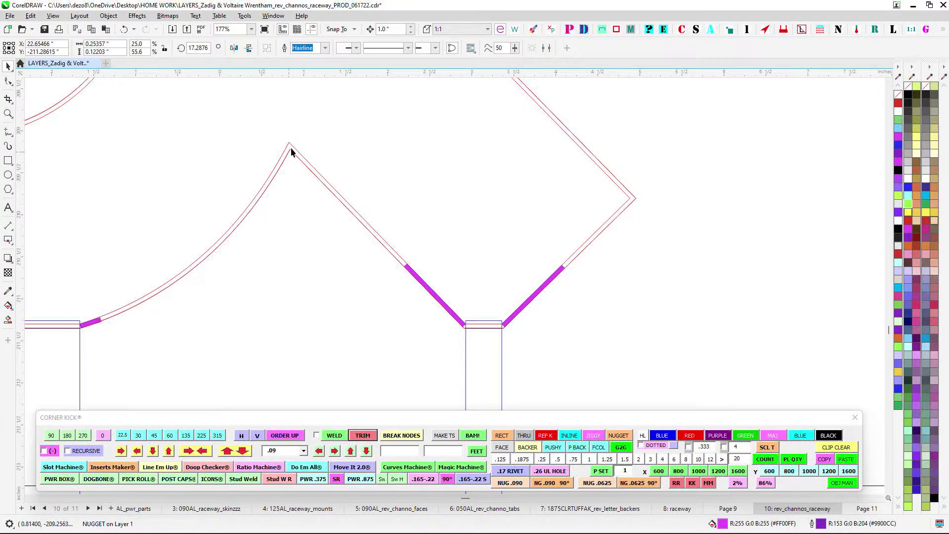
drag(307, 221, 418, 252)
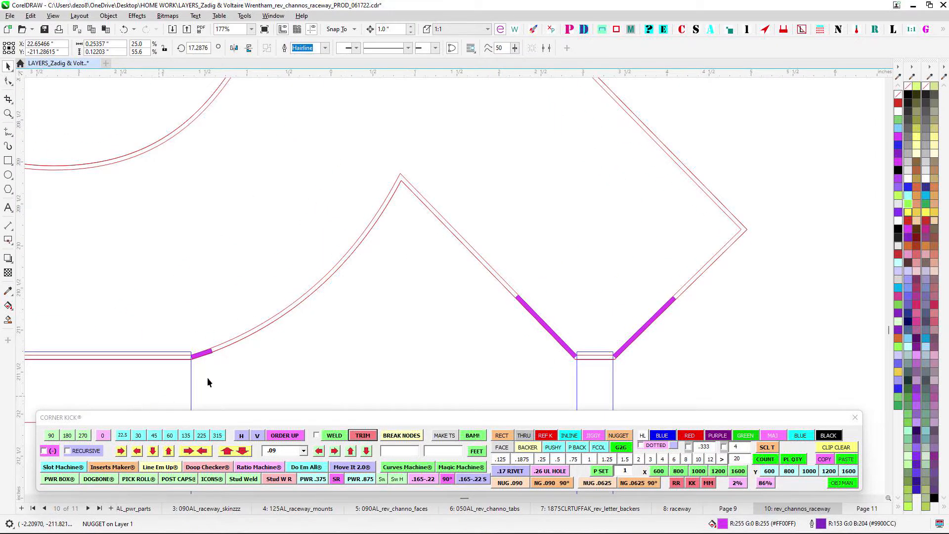
scroll(207, 377, up, 3)
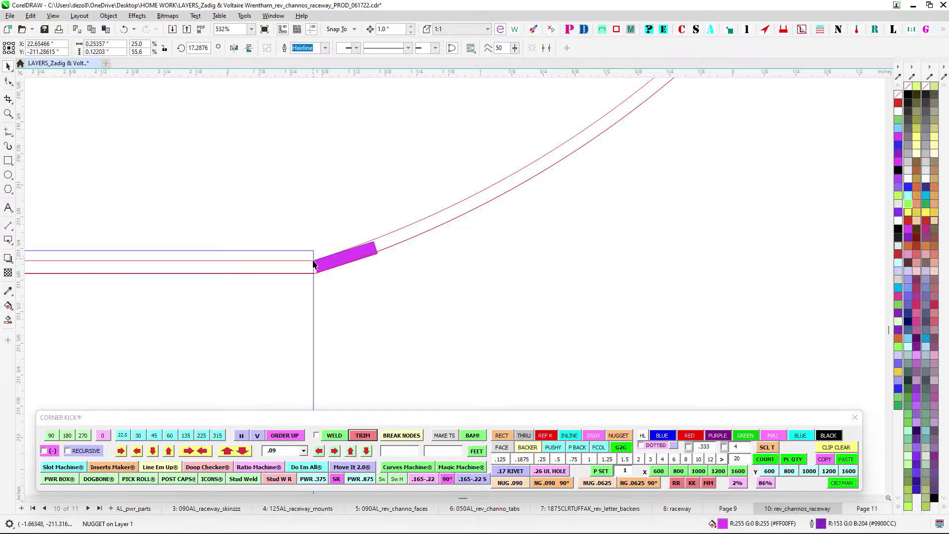
scroll(314, 264, down, 5)
Examine the ampersand's full outline, from its inner loops and corners down to its two flanges
drag(324, 242, 516, 254)
scroll(308, 248, down, 2)
drag(398, 232, 450, 273)
drag(460, 197, 426, 271)
drag(365, 176, 387, 115)
scroll(364, 177, down, 1)
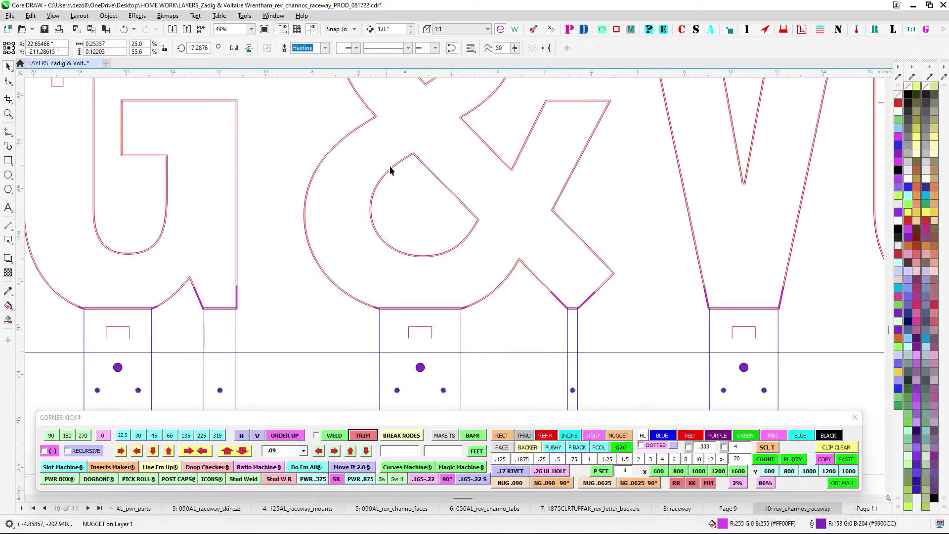
scroll(388, 252, up, 1)
scroll(493, 338, down, 1)
Examine the purple strips along the flanges of the G and I, ending with an overview of both sign layouts
drag(306, 349, 606, 294)
scroll(381, 275, up, 3)
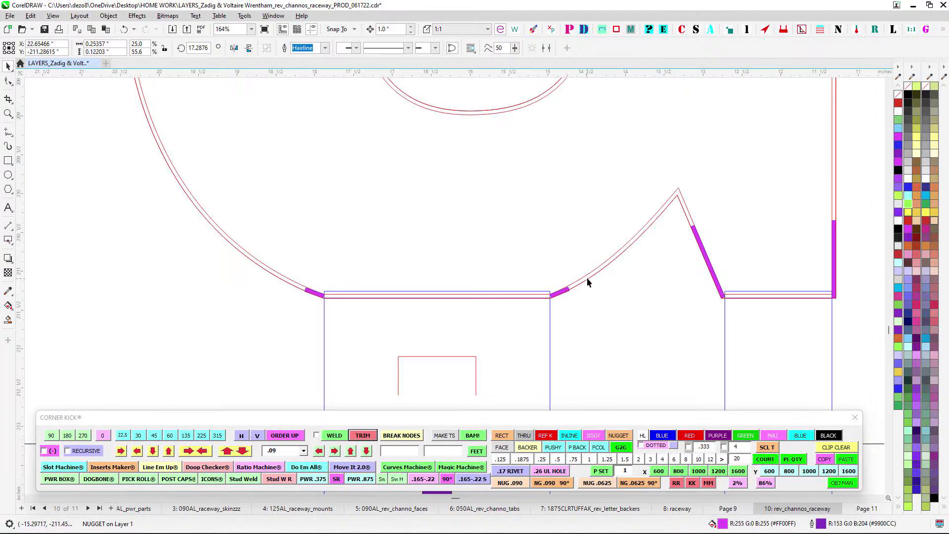
scroll(587, 281, down, 1)
scroll(526, 321, down, 5)
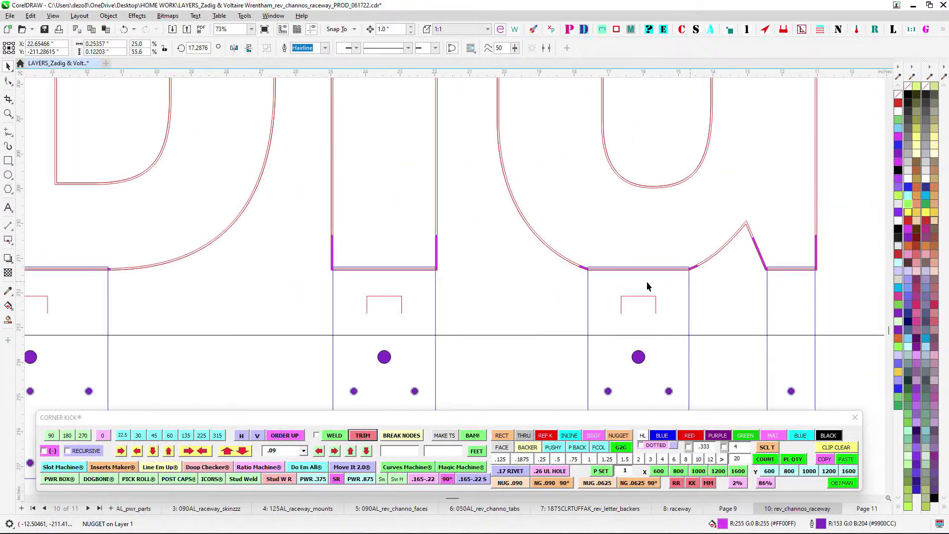
scroll(456, 295, down, 2)
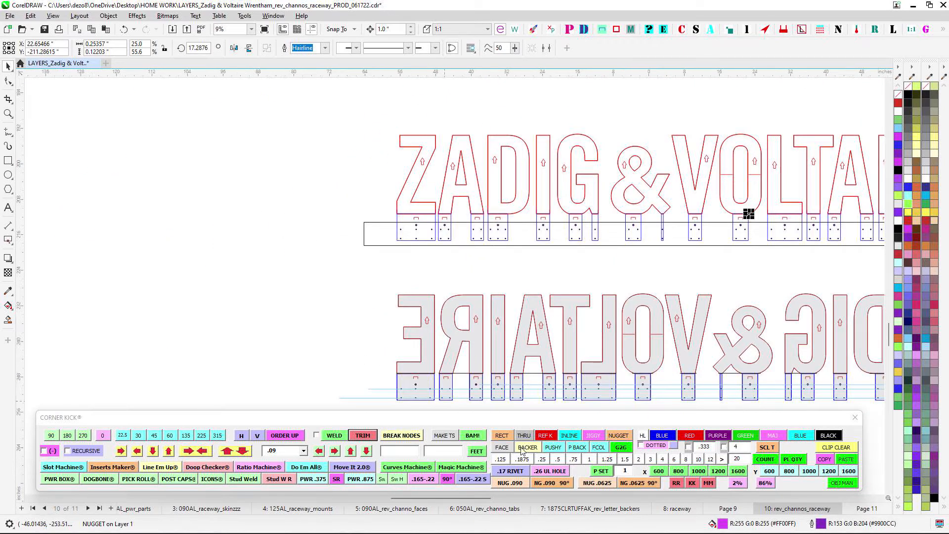
Open the 1:090AL_raceway_frames page and bring its .090" aluminum parts into view
click(681, 509)
scroll(451, 276, down, 1)
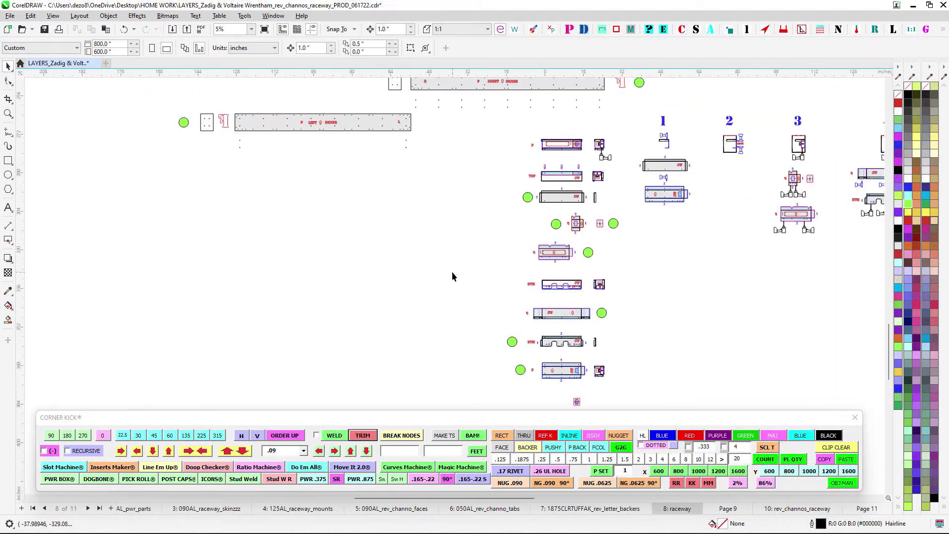
click(33, 508)
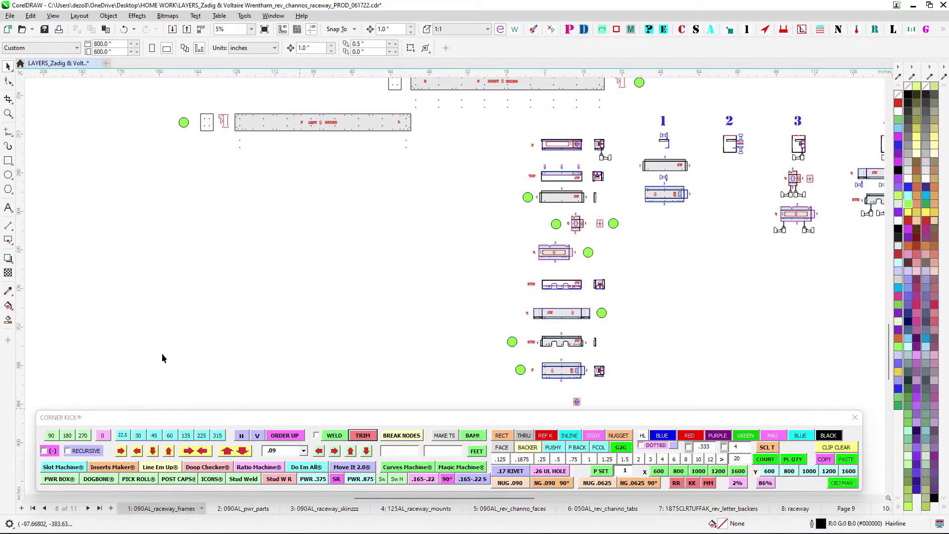
scroll(303, 255, down, 1)
drag(335, 269, 428, 383)
scroll(297, 321, down, 4)
scroll(440, 284, up, 3)
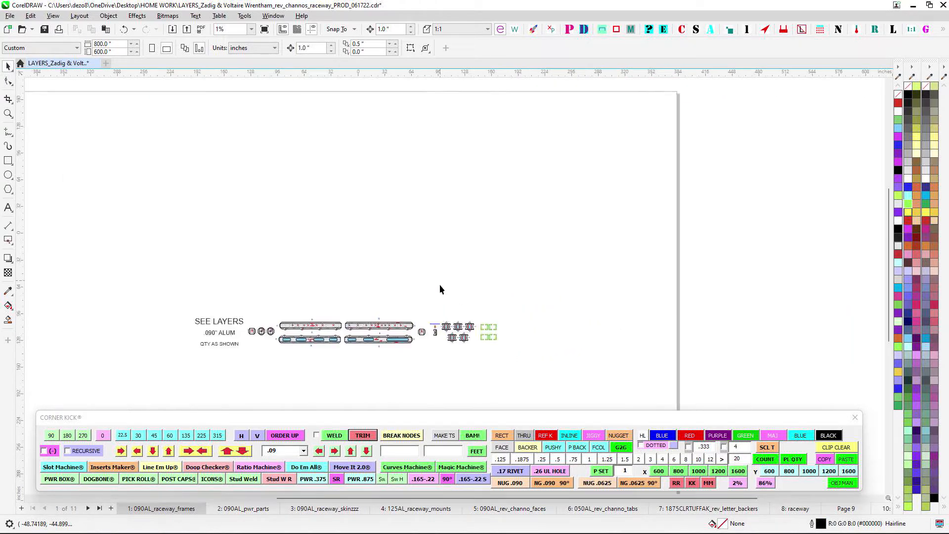
drag(436, 297, 497, 212)
scroll(488, 272, up, 1)
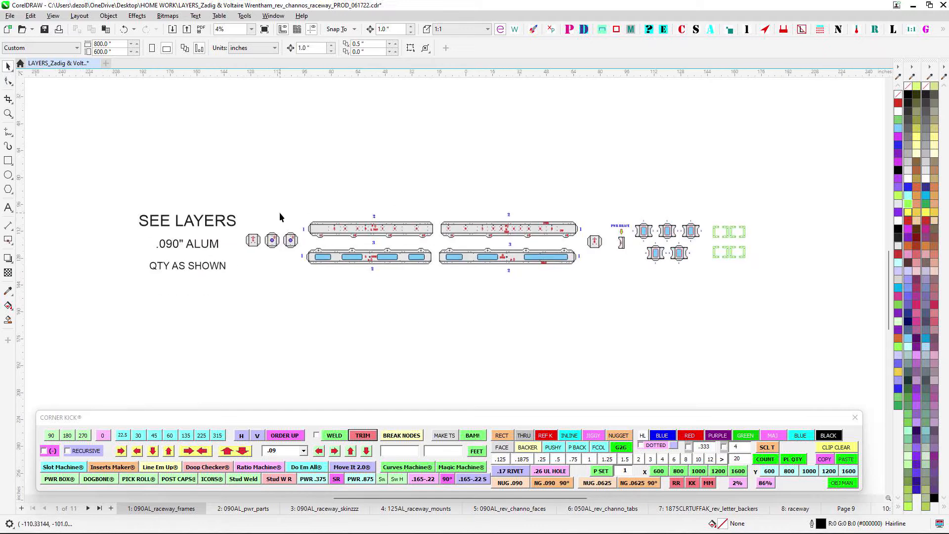
scroll(250, 244, up, 1)
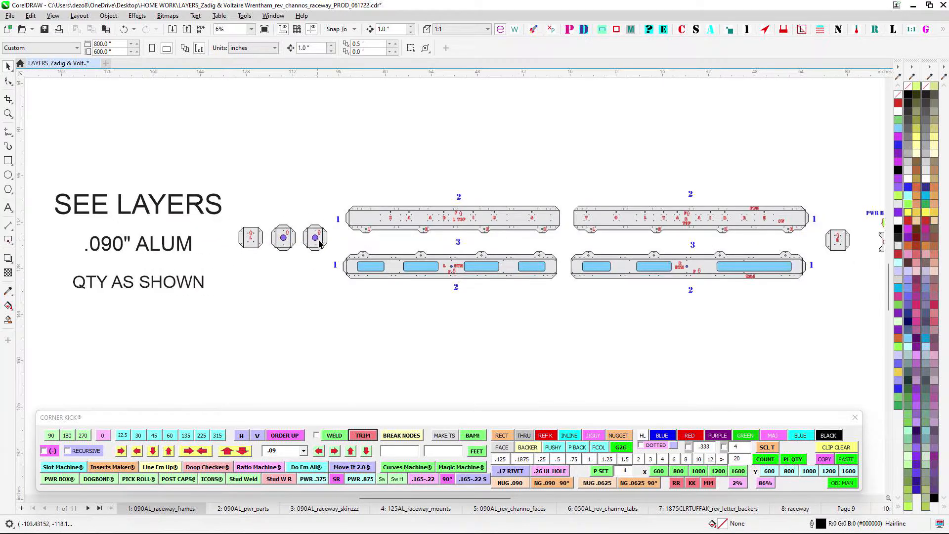
Examine the left and right raceway top and bottom frames on the raceway frames page, from end to end
drag(573, 224, 446, 218)
drag(442, 256, 259, 256)
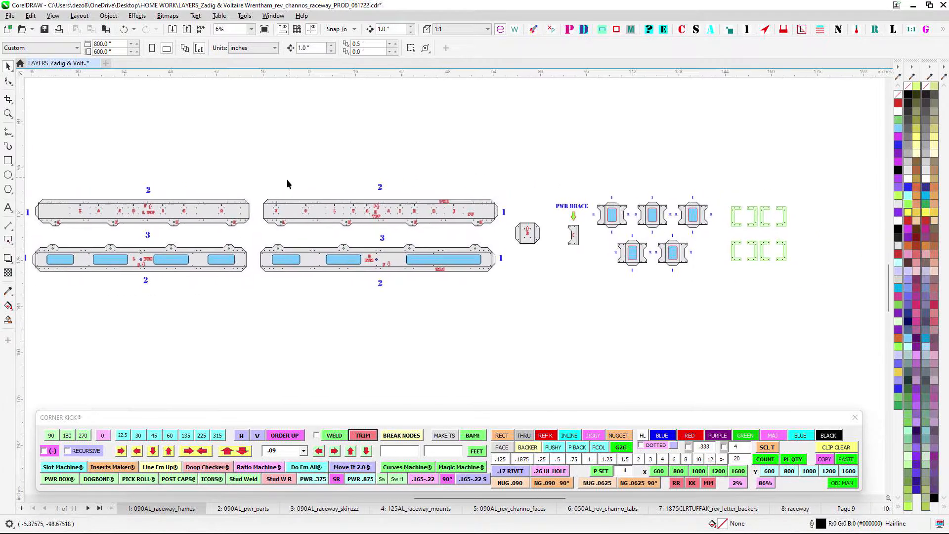
drag(339, 309, 511, 278)
drag(554, 168, 380, 191)
scroll(371, 211, up, 2)
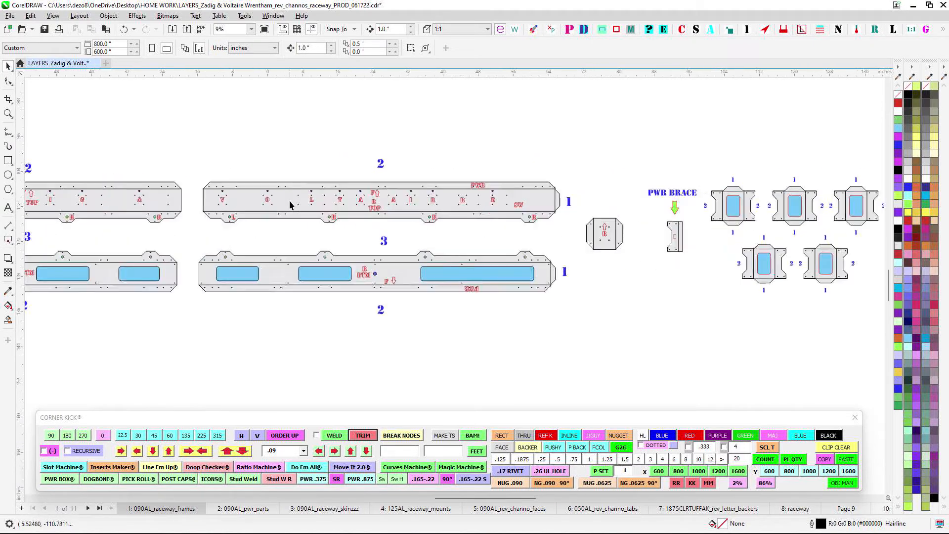
drag(356, 157, 515, 155)
drag(567, 231, 295, 224)
drag(601, 212, 300, 206)
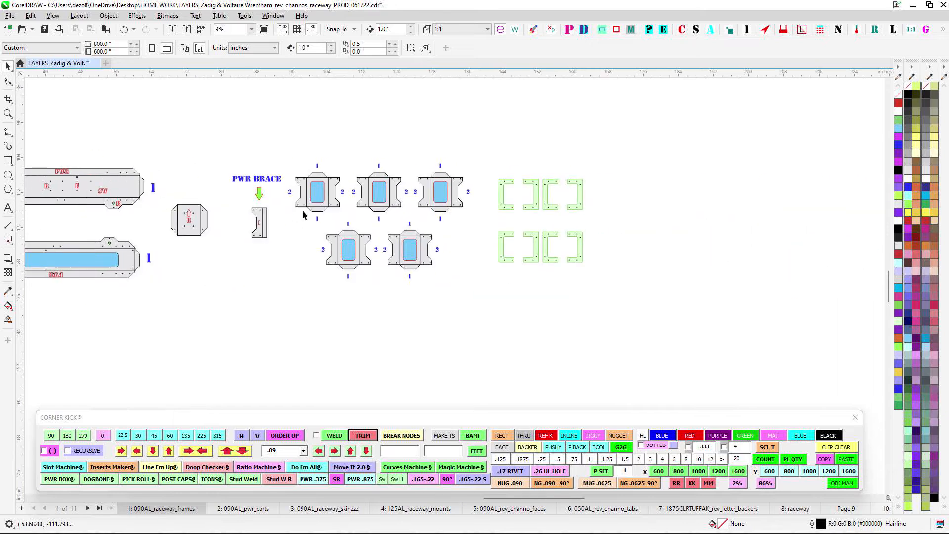
Select the five raceway braces with blue cutouts, followed by the single part under the PWR BRACE label
scroll(296, 204, up, 1)
drag(201, 276, 382, 289)
drag(505, 145, 361, 137)
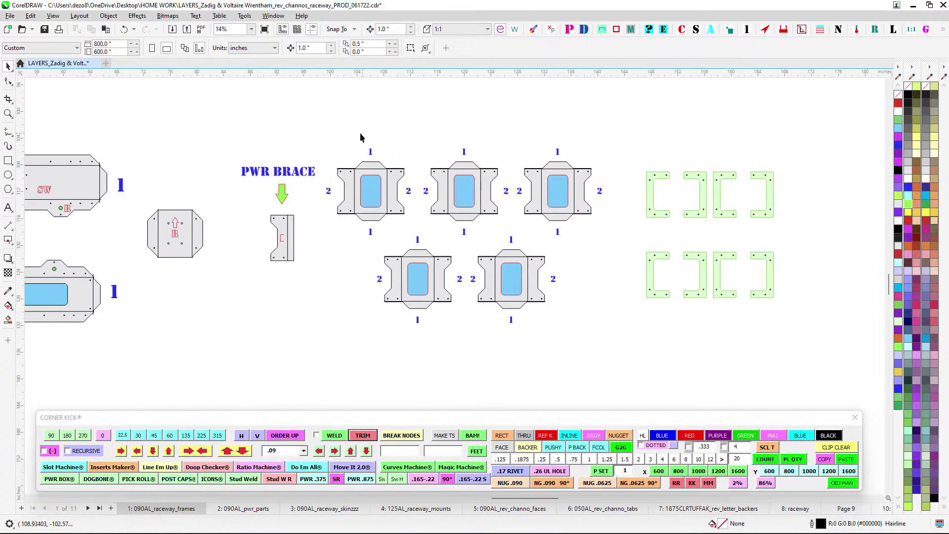
drag(598, 346, 623, 355)
scroll(279, 223, up, 1)
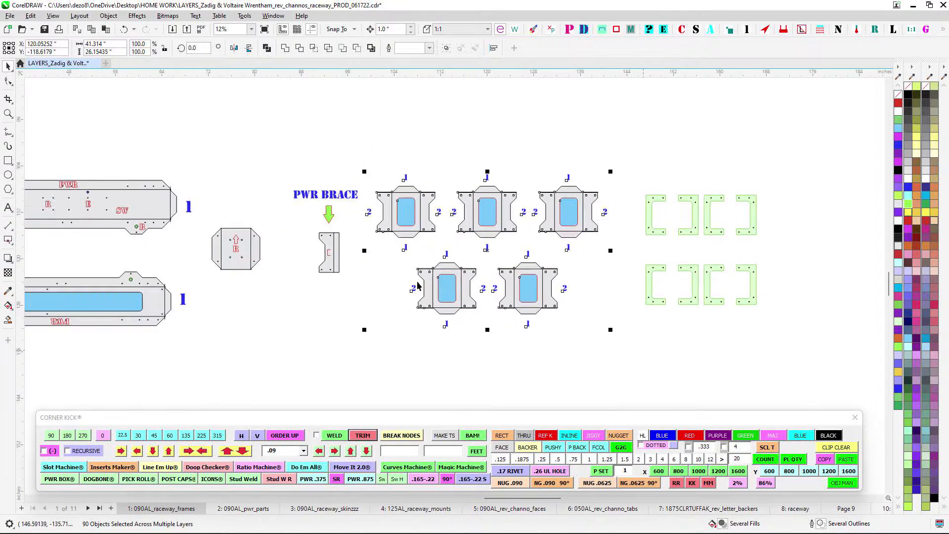
drag(278, 219, 223, 292)
scroll(362, 307, down, 1)
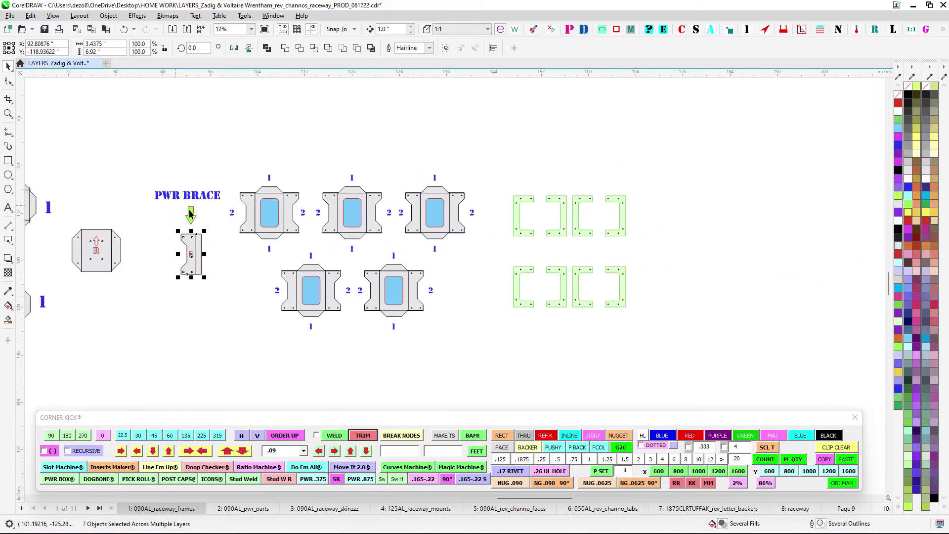
Select the green C-shaped brackets beside the braces and compare them with the raceway frame parts
drag(559, 131, 421, 143)
drag(361, 184, 595, 222)
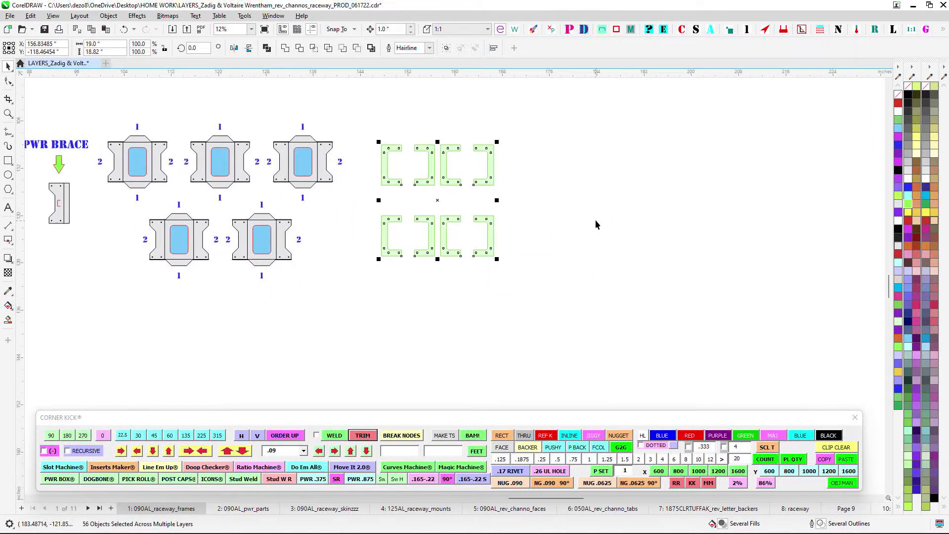
scroll(595, 223, down, 1)
drag(514, 317, 675, 302)
drag(558, 310, 681, 298)
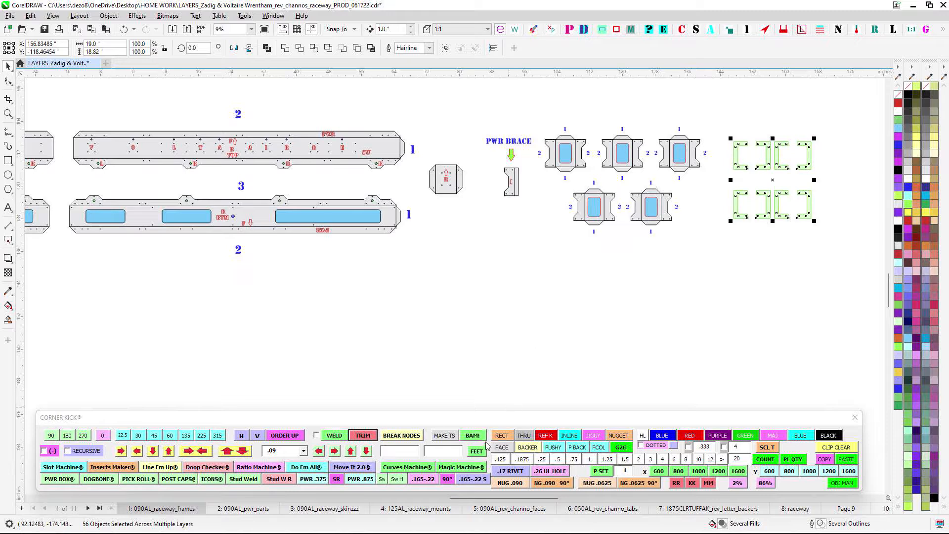
Open the 2:090AL_pwr_parts page and examine its .090" aluminum power box parts
click(231, 509)
drag(323, 136, 333, 135)
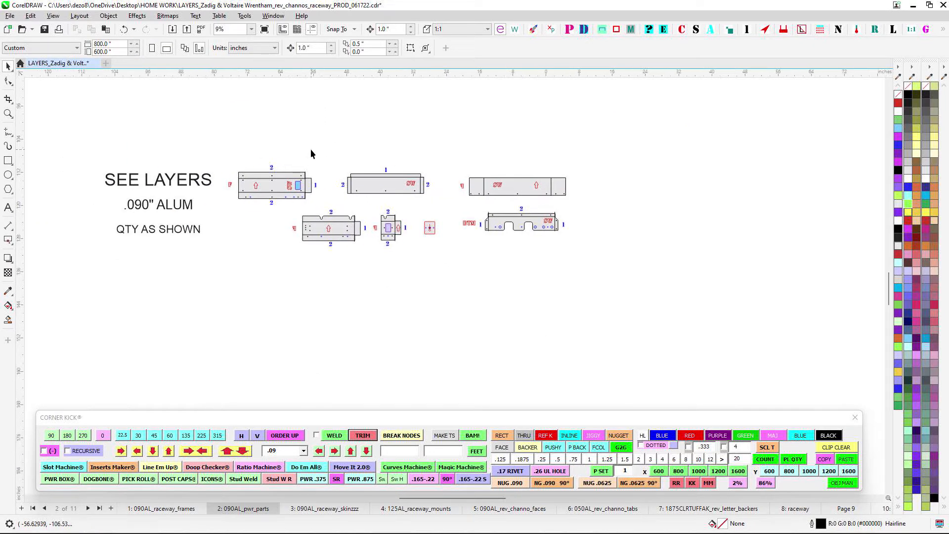
scroll(310, 150, up, 1)
drag(423, 163, 514, 163)
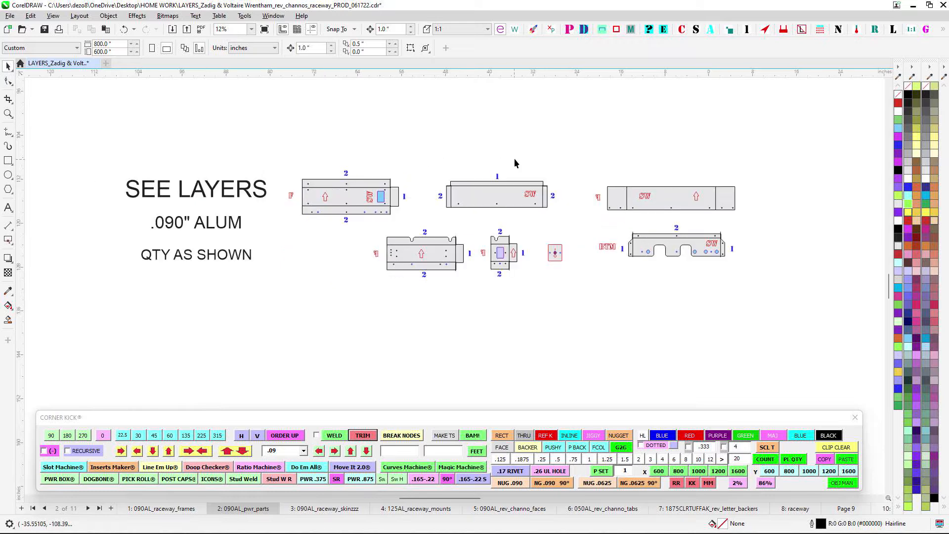
scroll(527, 168, up, 1)
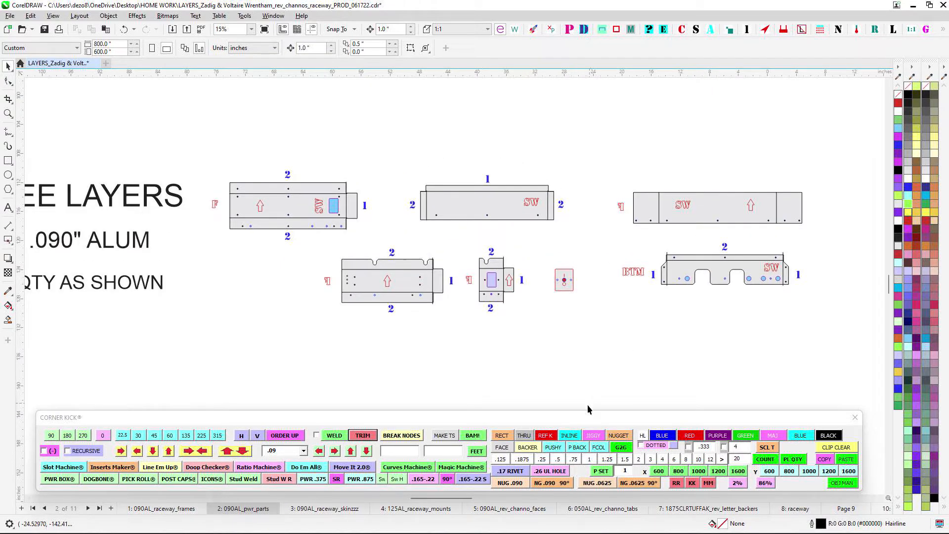
Open the 3:090AL_raceway_skinzzz page and examine the left and right back, inside and face skins in .090" aluminum
click(315, 509)
scroll(388, 149, down, 2)
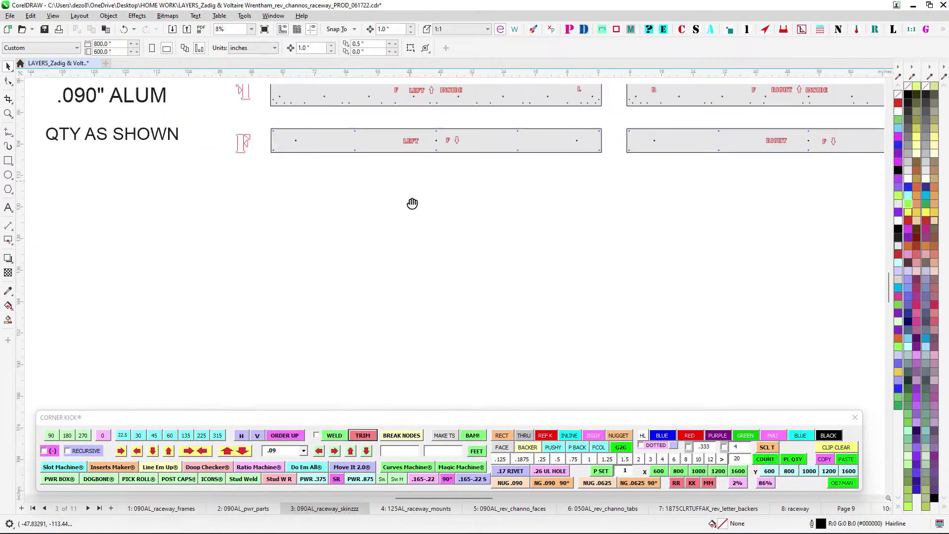
drag(413, 204, 359, 295)
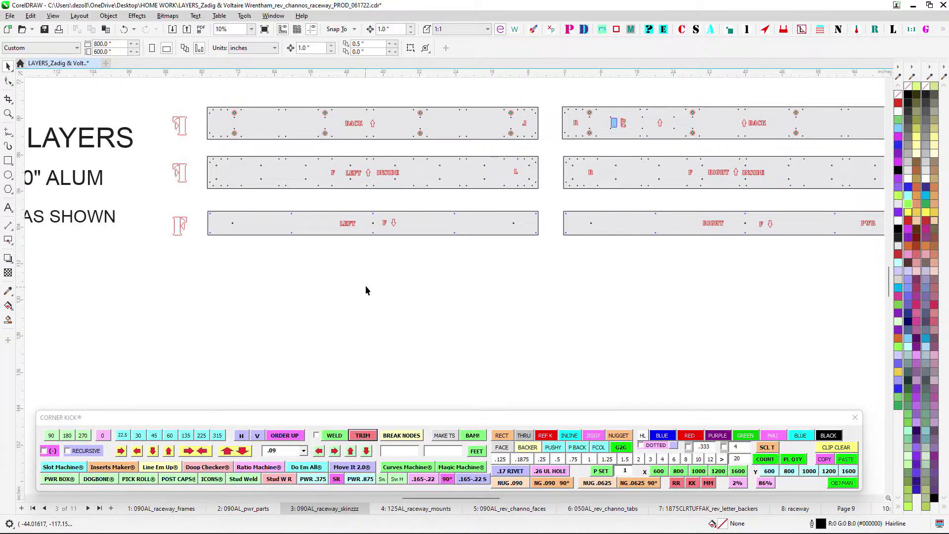
scroll(473, 294, down, 2)
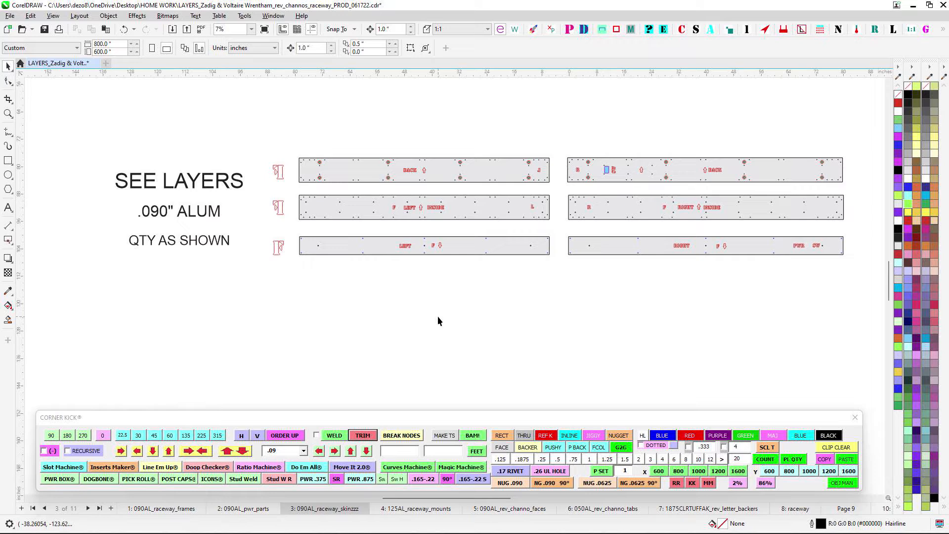
Open the 4:125AL_raceway_mounts page and examine the green L and R mounts in .125" 5052 aluminum
click(415, 508)
scroll(455, 236, up, 2)
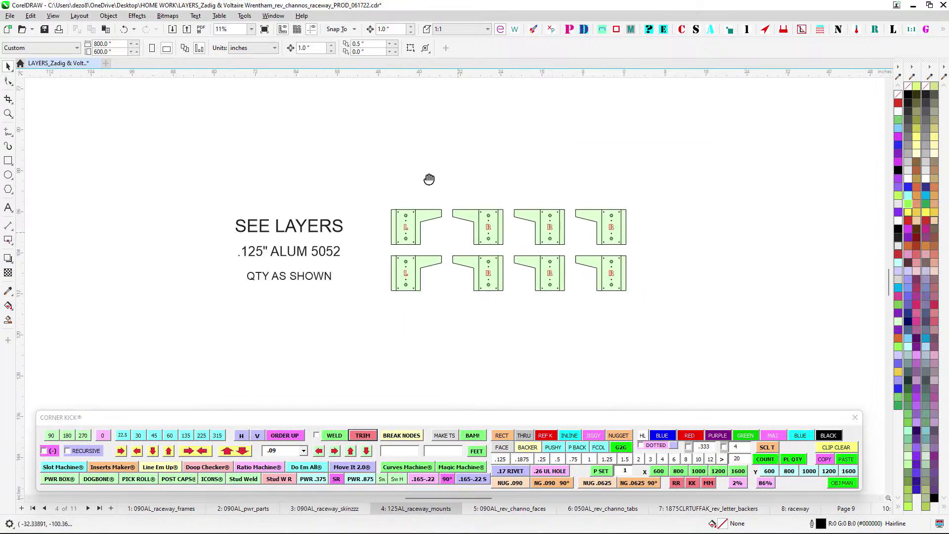
scroll(429, 179, up, 1)
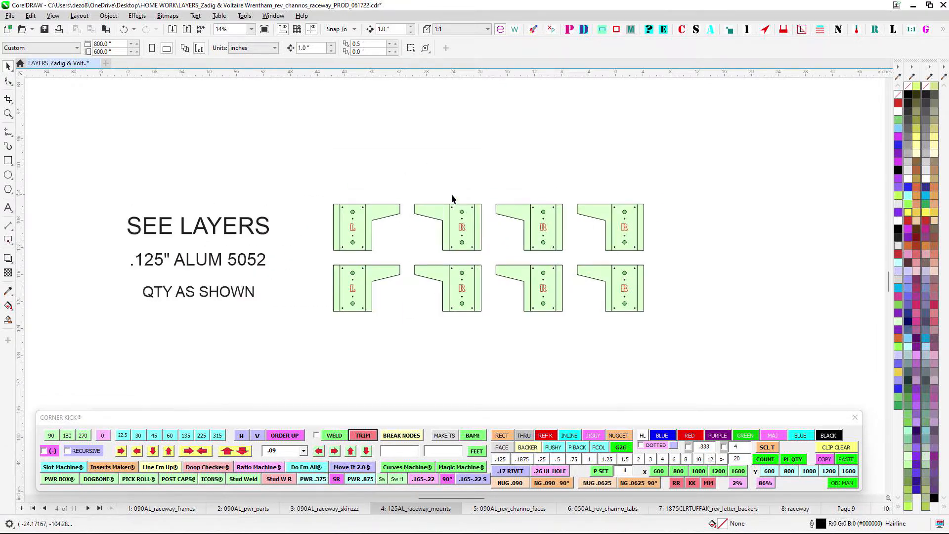
scroll(451, 198, up, 1)
scroll(446, 196, down, 1)
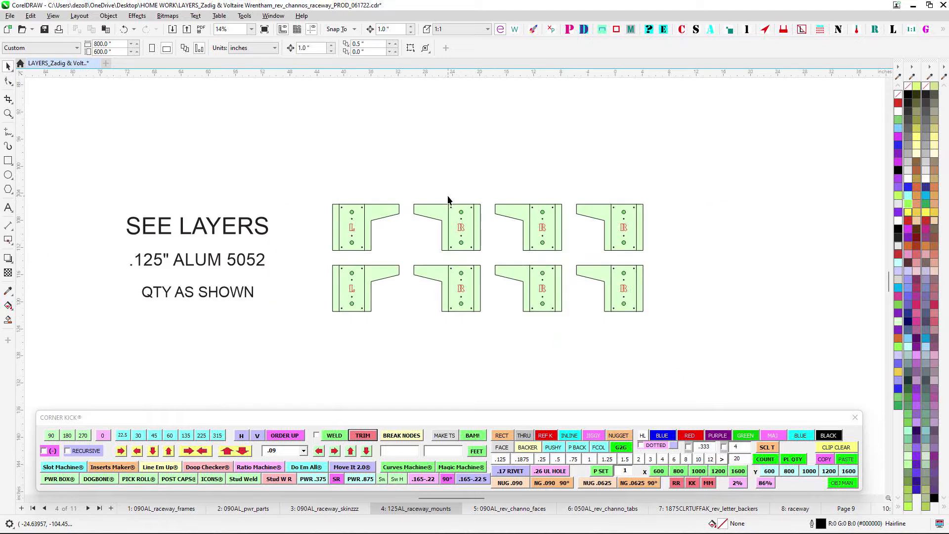
Open the 5:090AL_rev_channo_faces page and examine the mirrored ZADIG & VOLTAIRE letter faces with their mounting flanges
click(494, 509)
scroll(443, 198, down, 2)
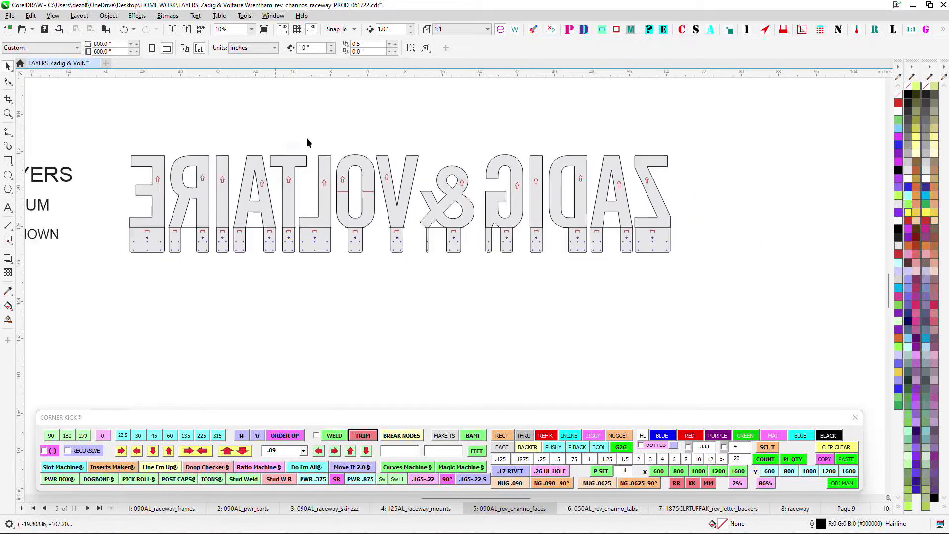
scroll(321, 198, down, 1)
Review the .050" aluminum tabs on the 6:050AL_rev_channo_tabs page and the 3/16" clear Tuffak backers on the 7:1875CLRTUFFAK_rev_letter_backers page
click(588, 509)
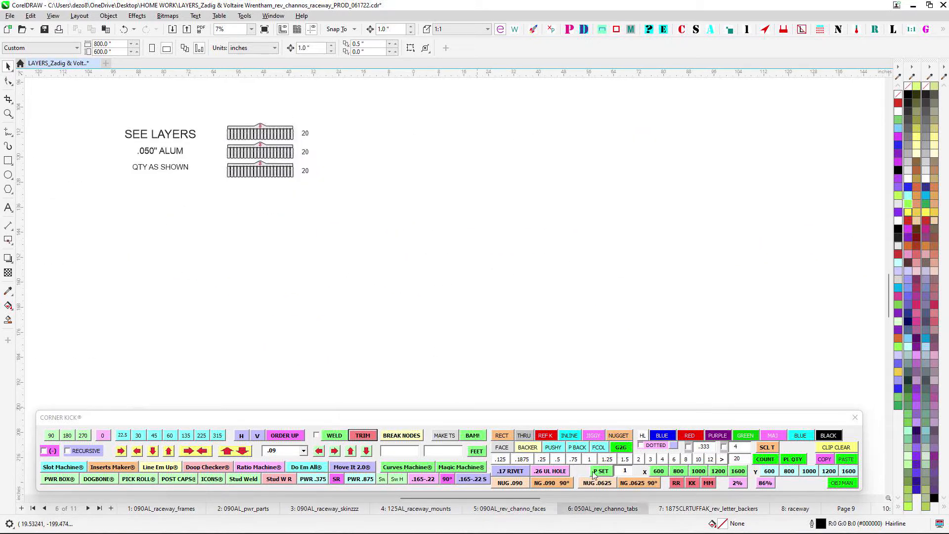
scroll(475, 266, up, 2)
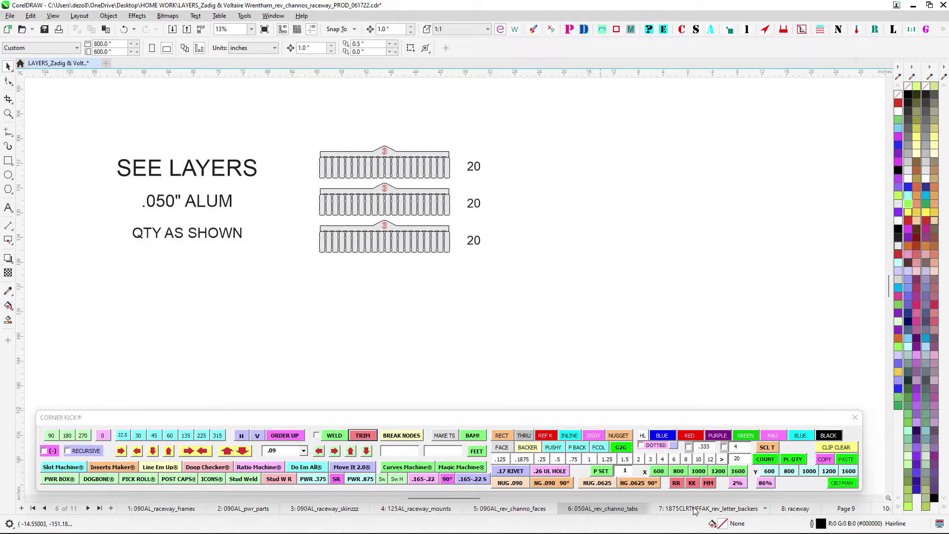
click(695, 509)
scroll(519, 238, down, 2)
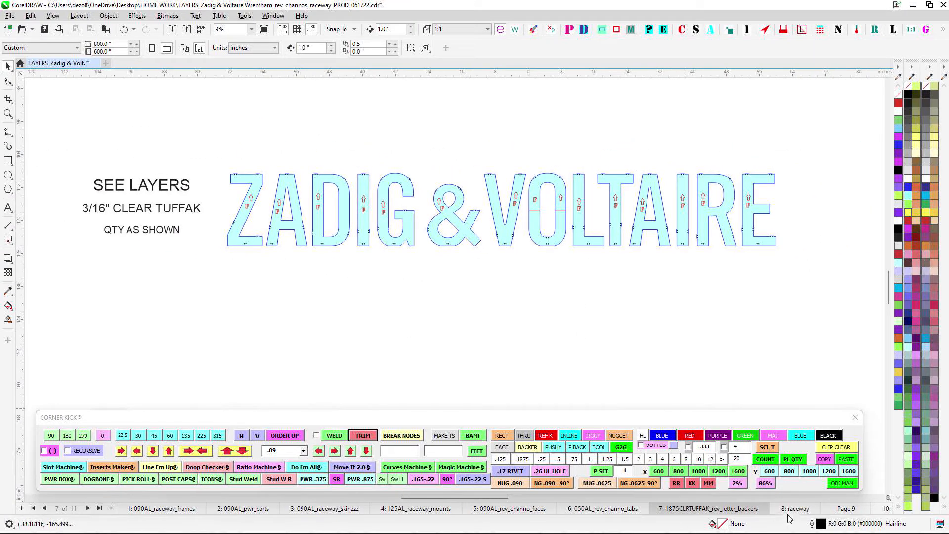
Open the 8: raceway page and examine the assembled raceway layout, including its right end around the PWR BRACE label
click(790, 509)
scroll(578, 279, down, 3)
scroll(532, 197, up, 1)
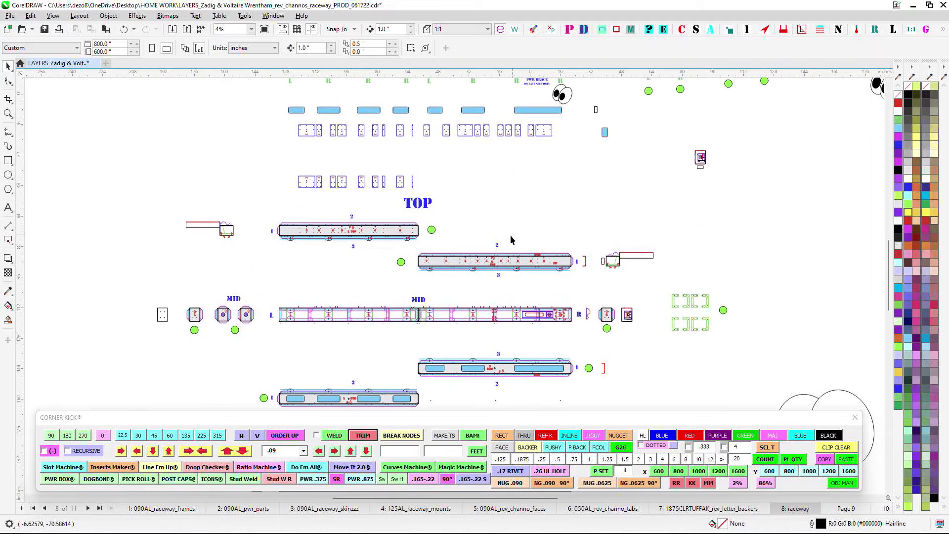
scroll(526, 215, up, 2)
scroll(508, 134, up, 1)
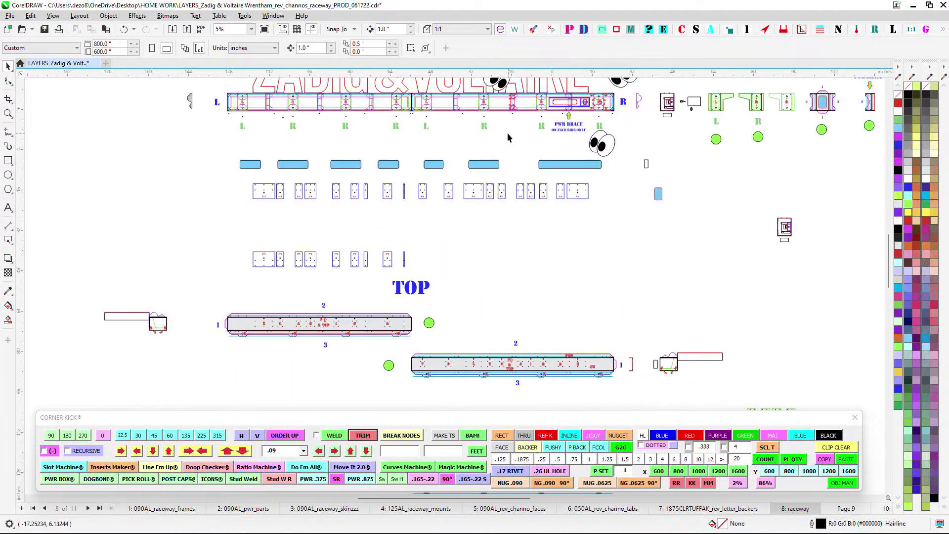
scroll(517, 138, up, 1)
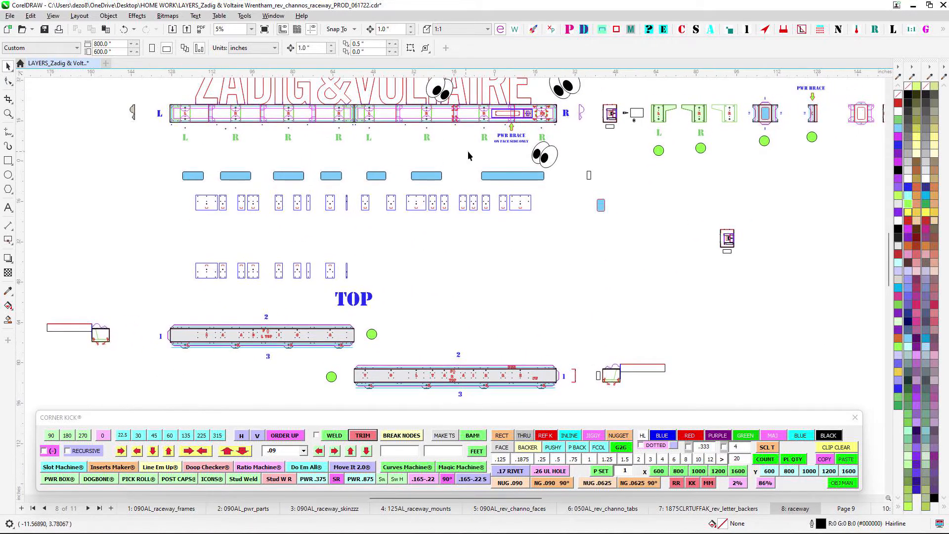
scroll(558, 109, up, 1)
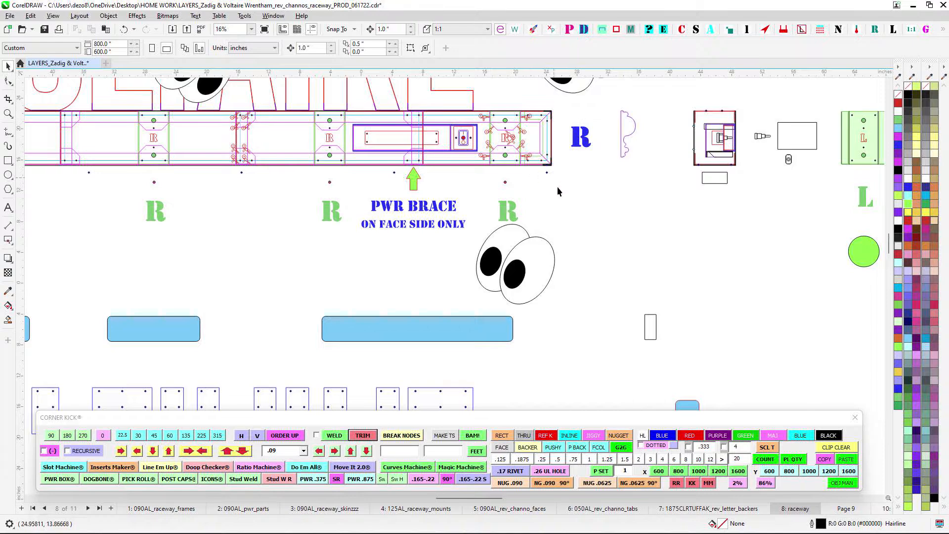
scroll(557, 191, down, 1)
scroll(277, 198, up, 1)
scroll(309, 242, down, 1)
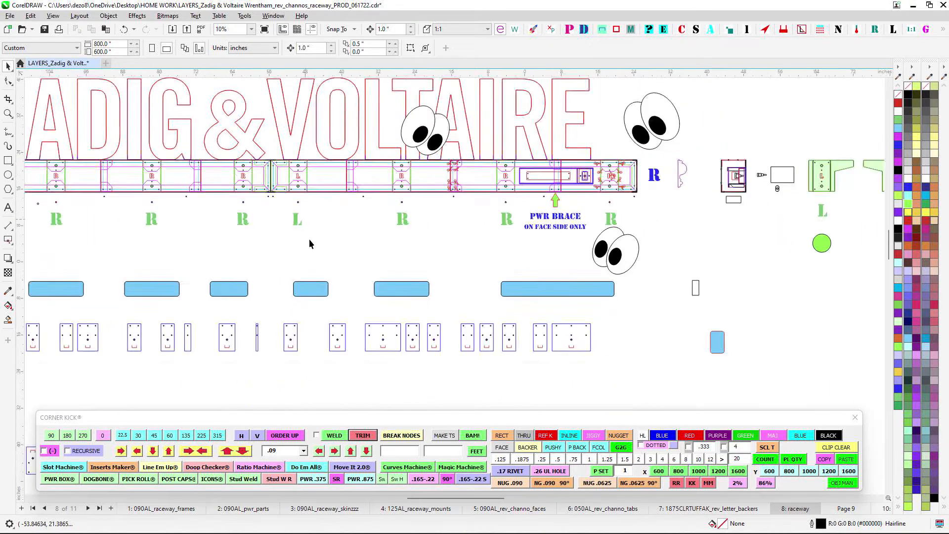
scroll(316, 257, down, 1)
Examine the left end cap and the two MID connector parts beside the L end of the raceway
drag(350, 324, 630, 170)
drag(402, 339, 451, 173)
scroll(317, 308, up, 1)
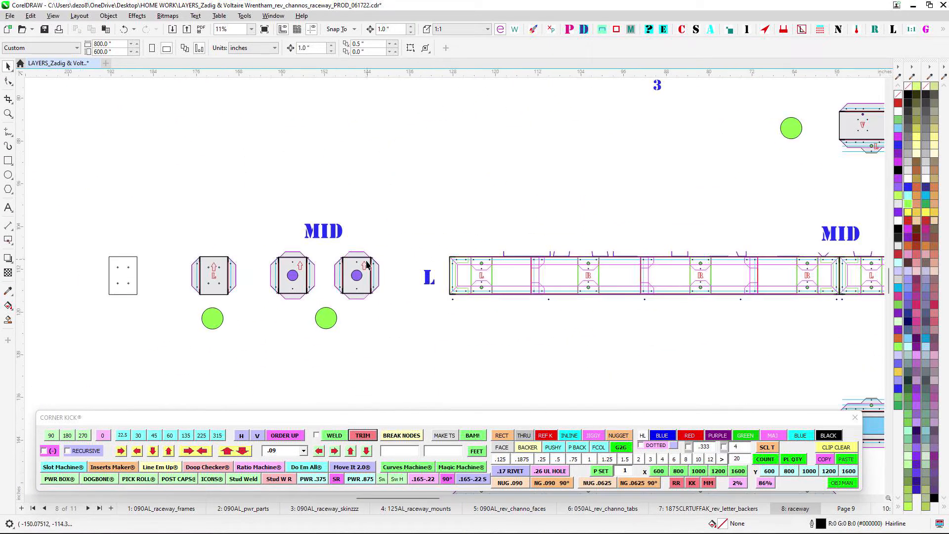
scroll(351, 262, up, 1)
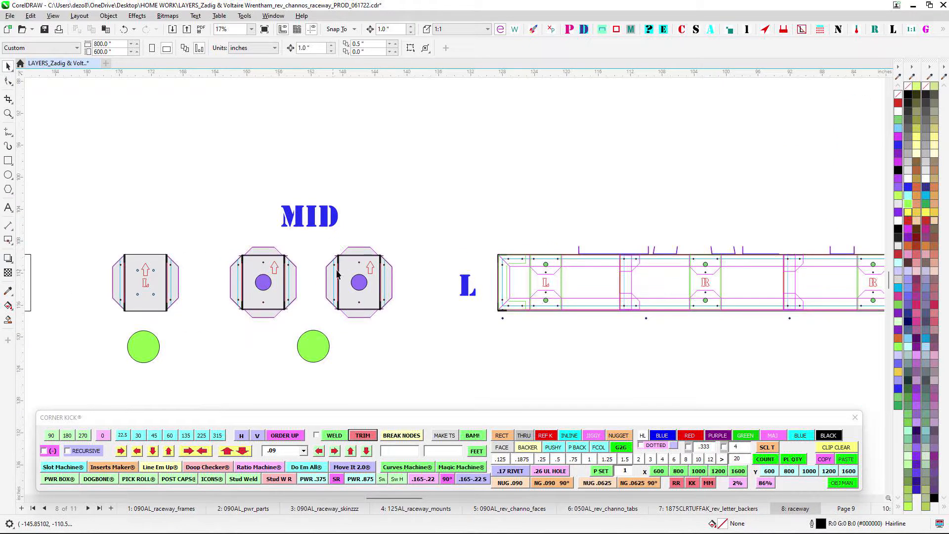
scroll(326, 227, down, 1)
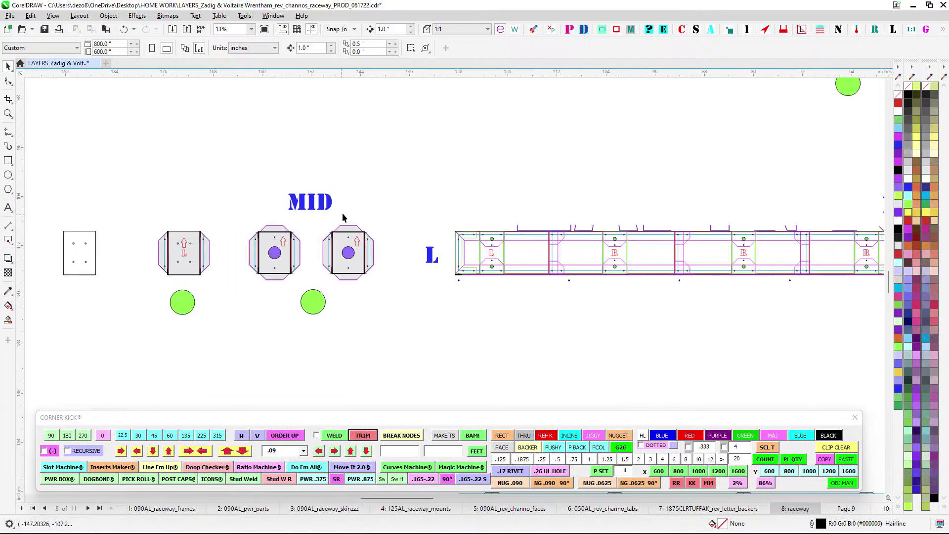
Return to the raceway elevation under the ZADIG & VOLTAIRE letters and select the LEFT label, followed by the RIGHT label
scroll(395, 229, down, 5)
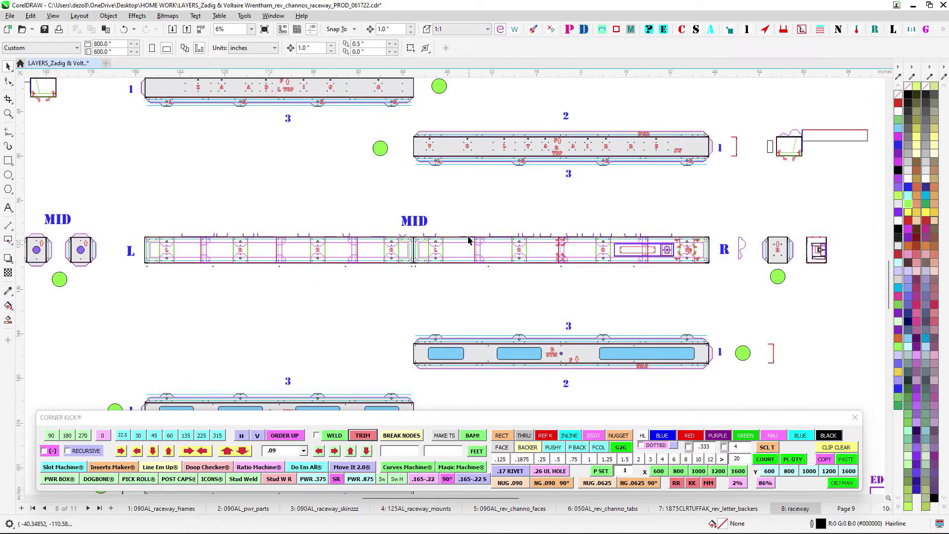
scroll(445, 148, up, 3)
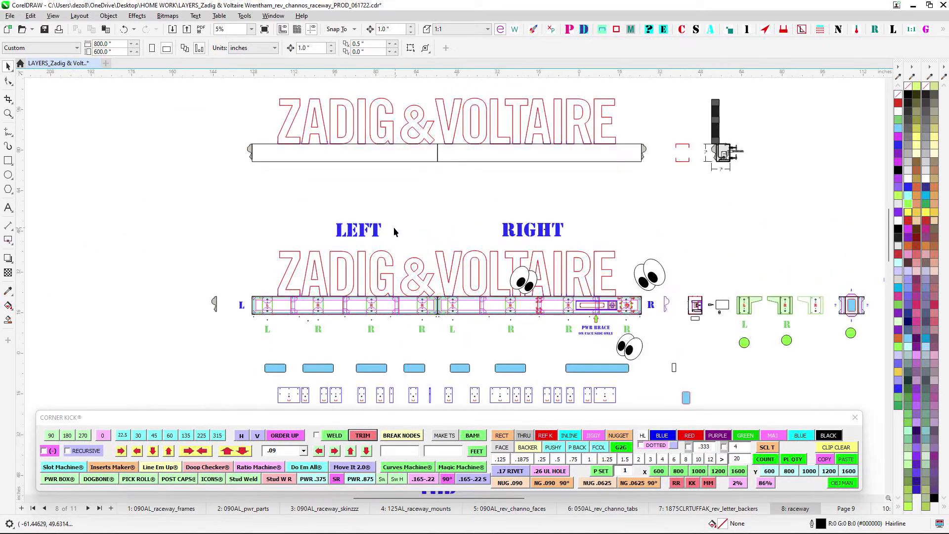
click(357, 229)
click(532, 228)
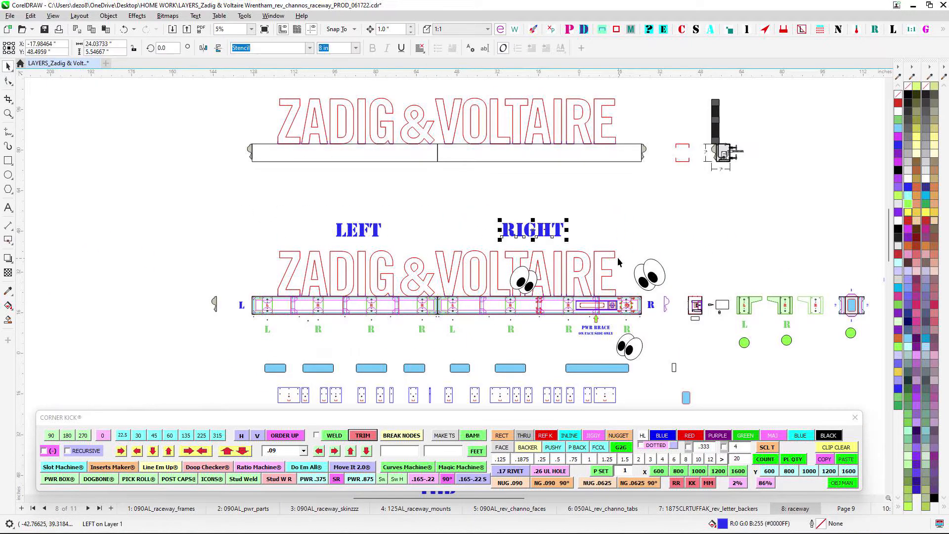
Examine the left and right raceway sections from the middle joint to the power box at the R end
scroll(418, 304, up, 1)
scroll(418, 306, up, 1)
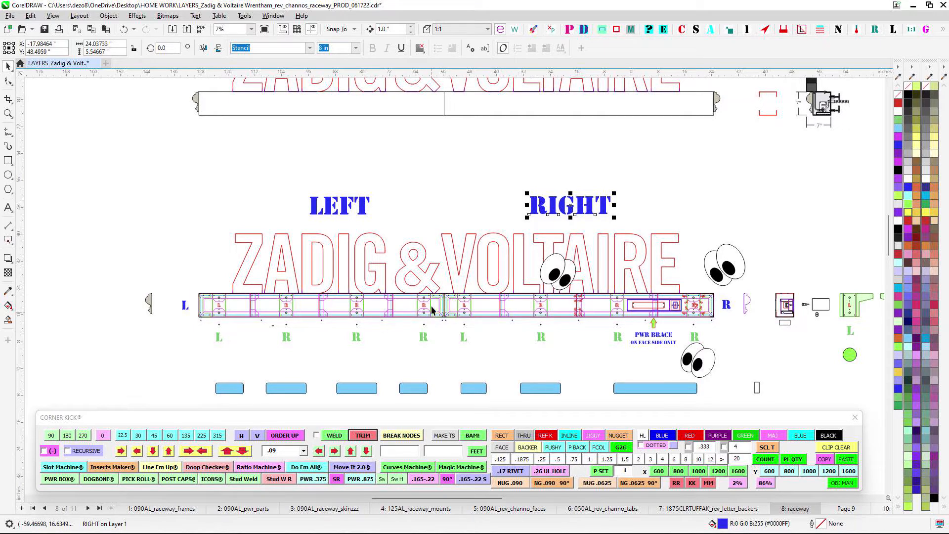
drag(435, 296, 254, 275)
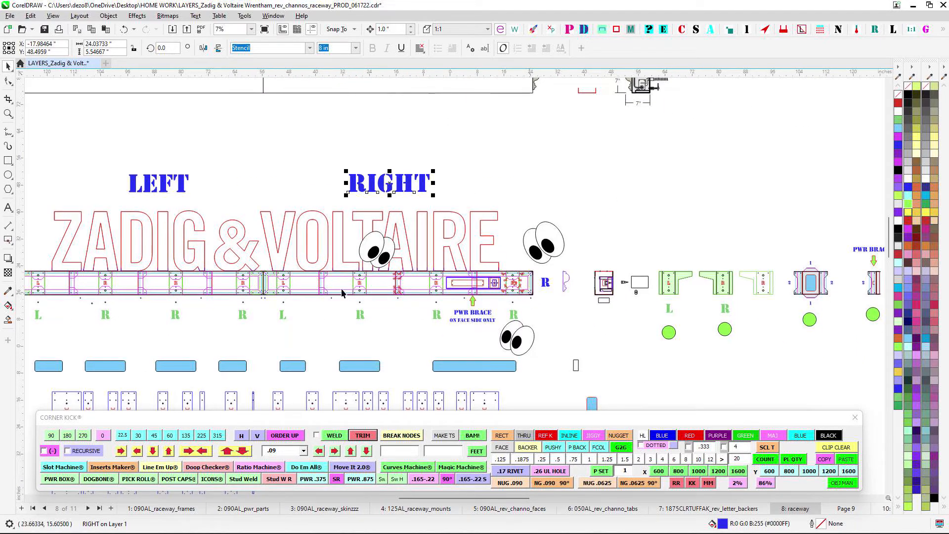
scroll(509, 275, up, 2)
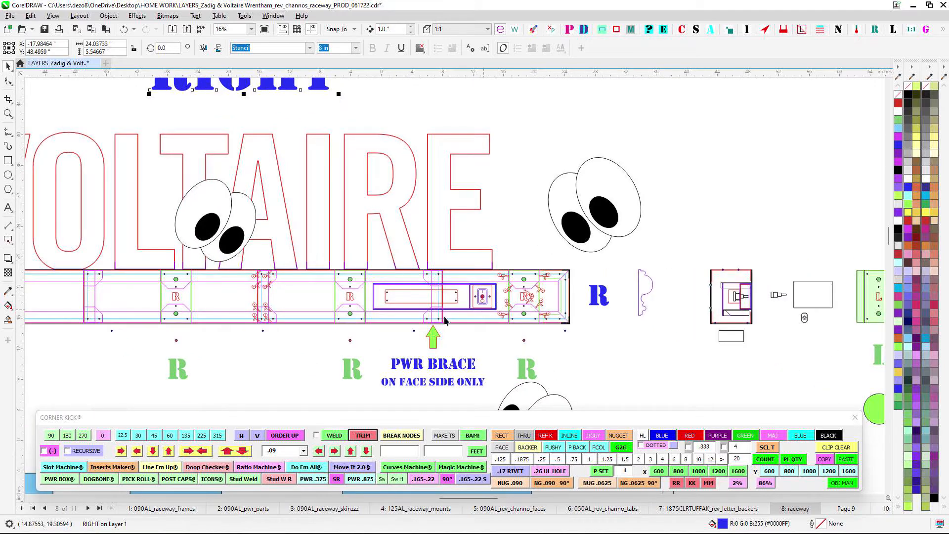
scroll(549, 314, down, 3)
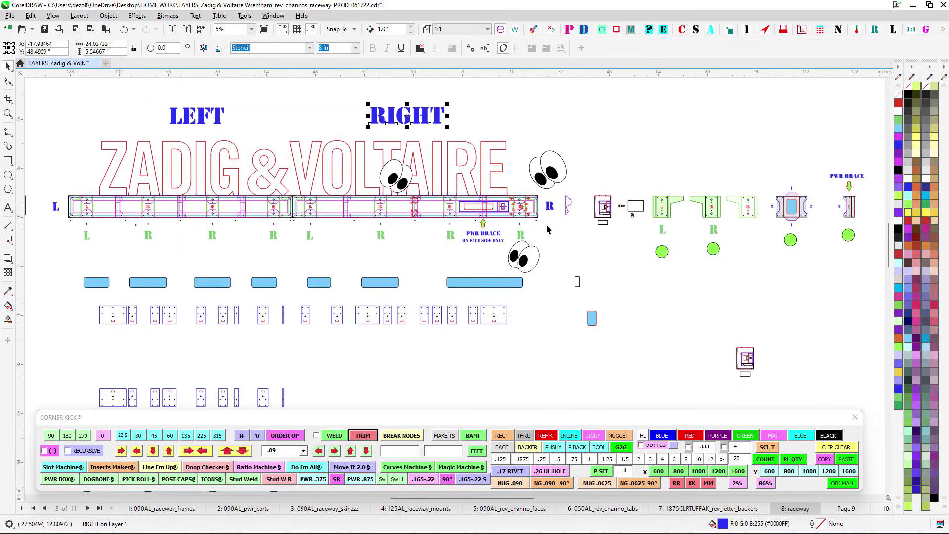
scroll(204, 210, up, 3)
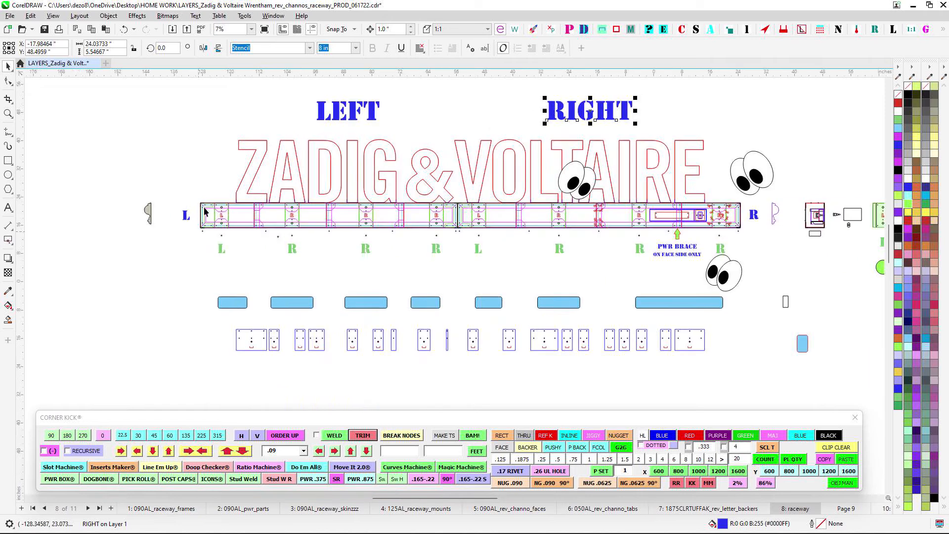
Inspect the braces between the L and R mounts along the raceway, including the screw positions on the brace below VOLTAIRE
scroll(200, 211, up, 2)
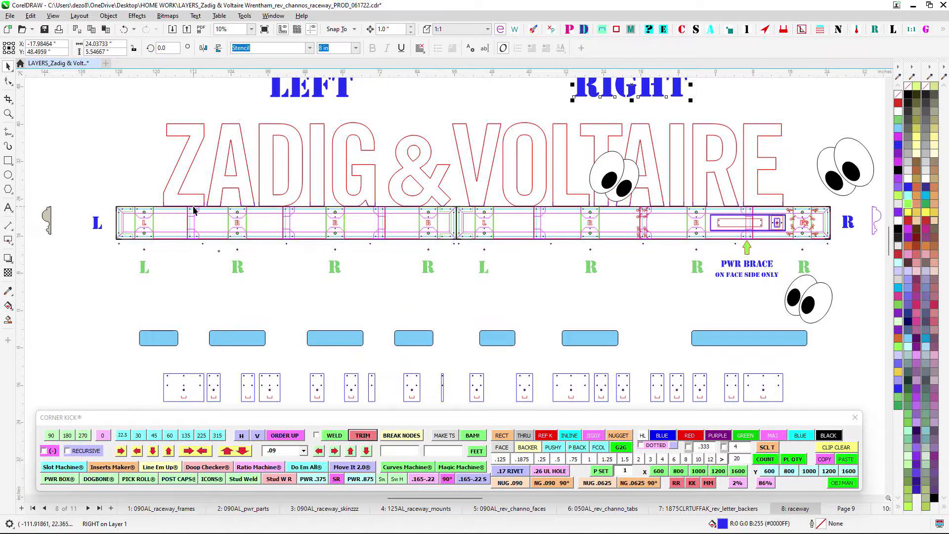
scroll(193, 212, up, 3)
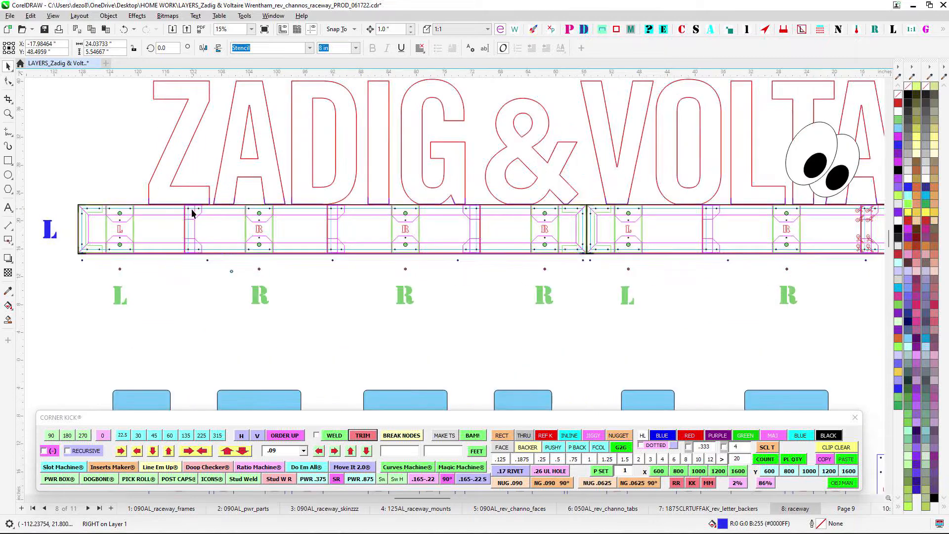
scroll(502, 221, up, 4)
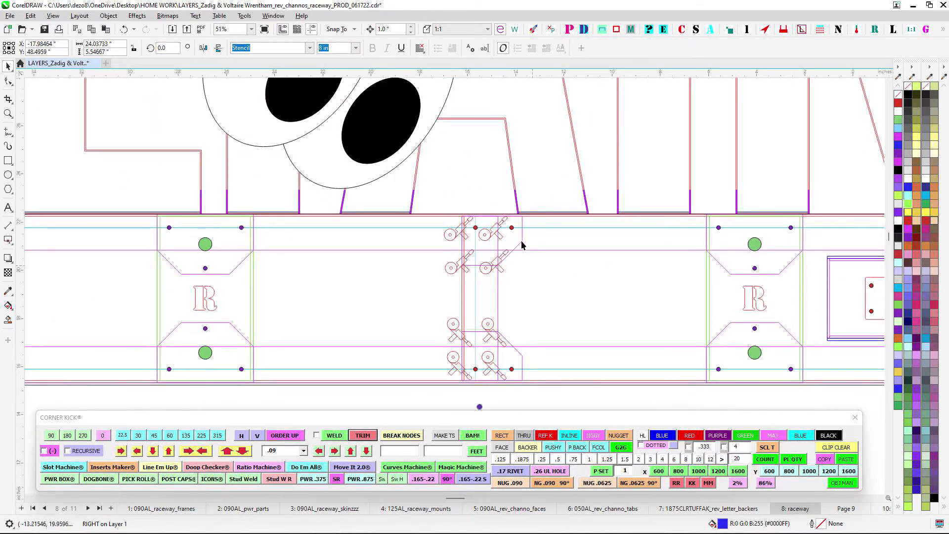
scroll(512, 216, down, 1)
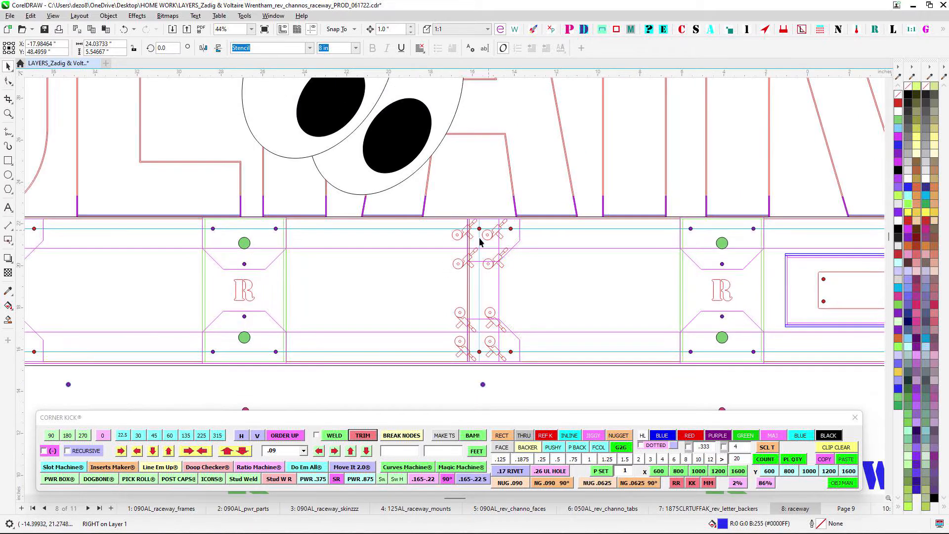
scroll(487, 234, down, 10)
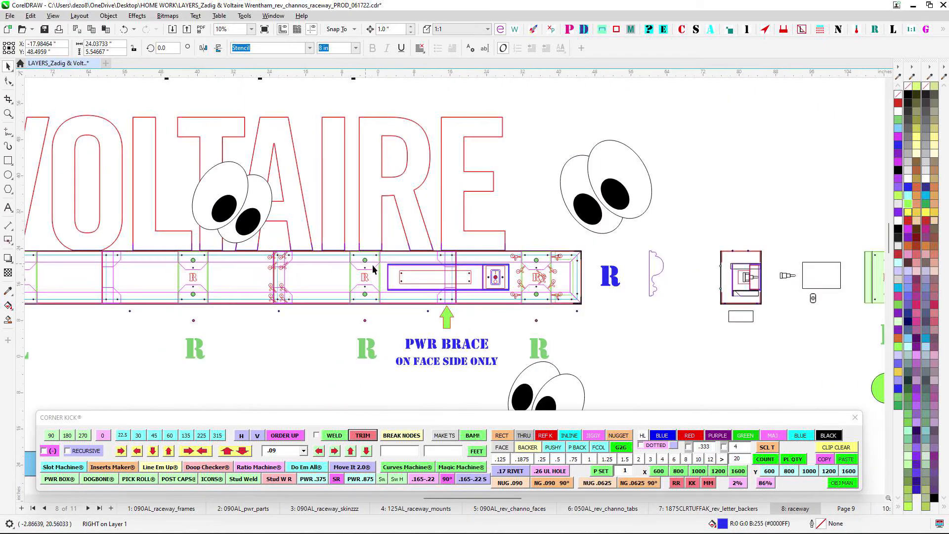
Compare the blue-cutout brace and the PWR BRACE part with the power brace position behind the power box in the raceway
scroll(653, 277, up, 6)
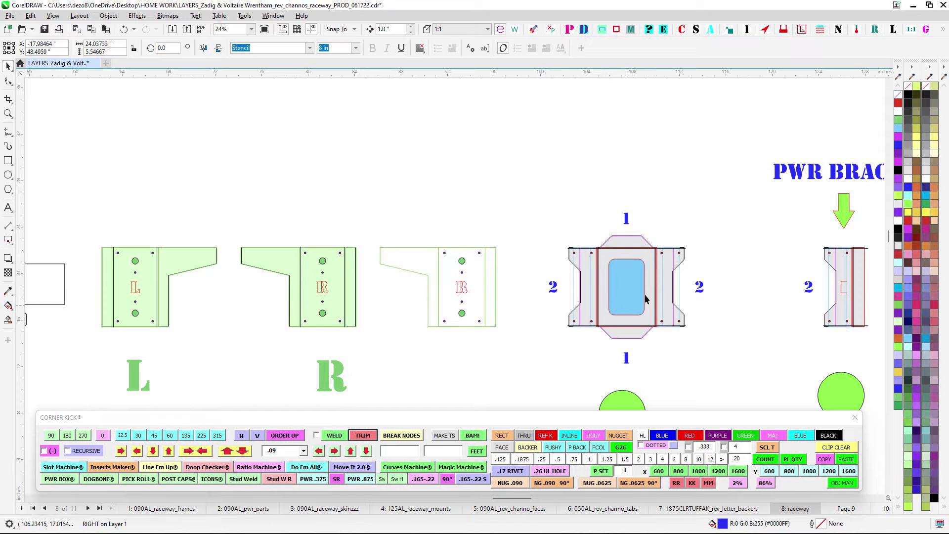
scroll(410, 274, down, 3)
scroll(390, 240, up, 3)
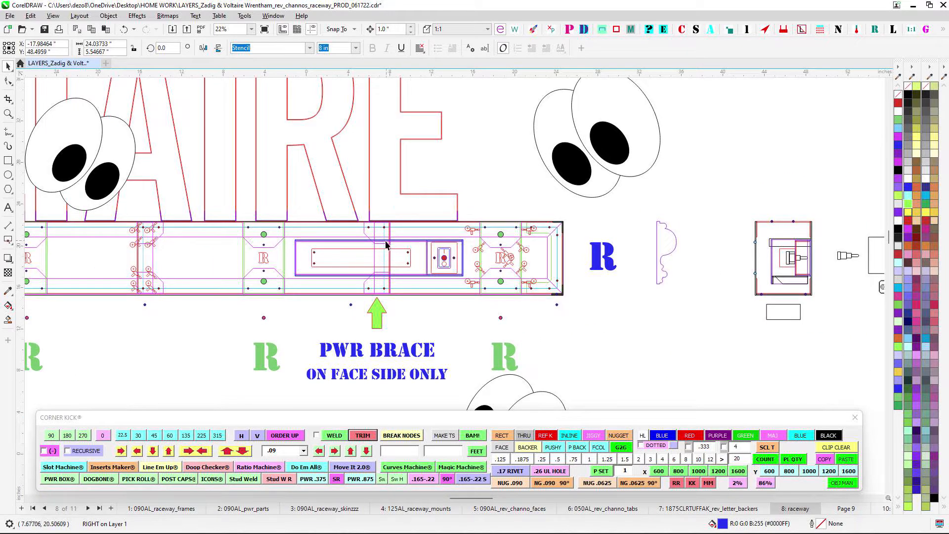
scroll(360, 315, down, 1)
scroll(356, 365, up, 2)
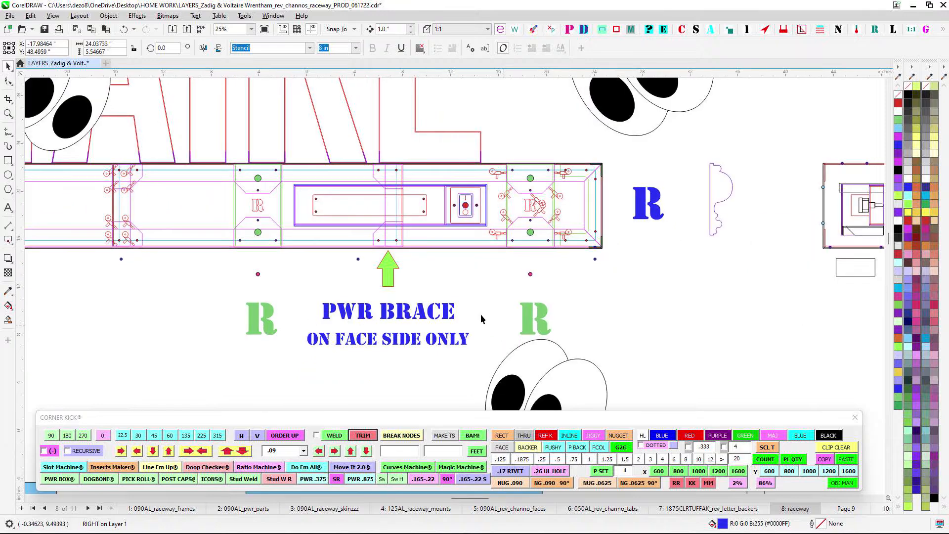
scroll(393, 205, down, 3)
scroll(554, 223, up, 2)
scroll(395, 220, down, 2)
scroll(547, 216, up, 2)
scroll(544, 215, down, 1)
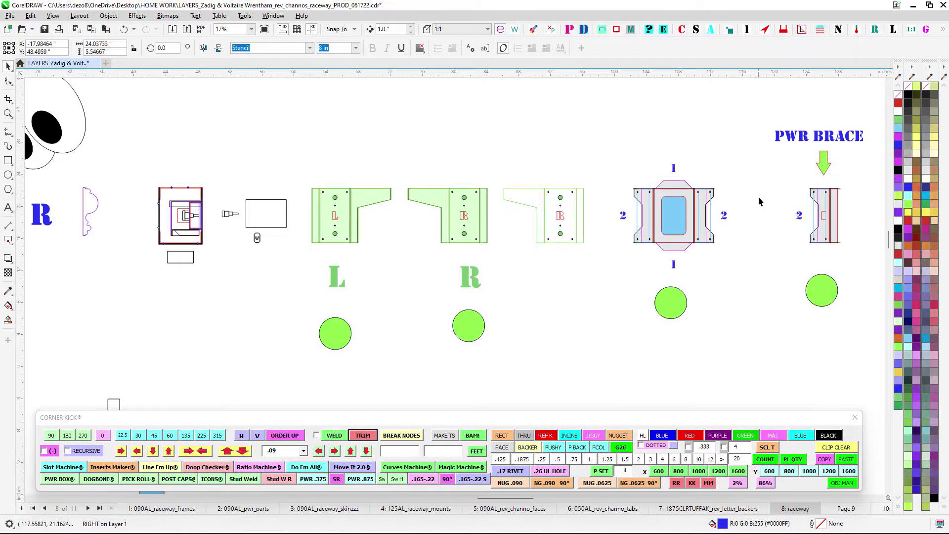
Examine the blue-cutout brace and PWR BRACE parts again, and return to the power box area at the raceway's R end
scroll(749, 204, up, 2)
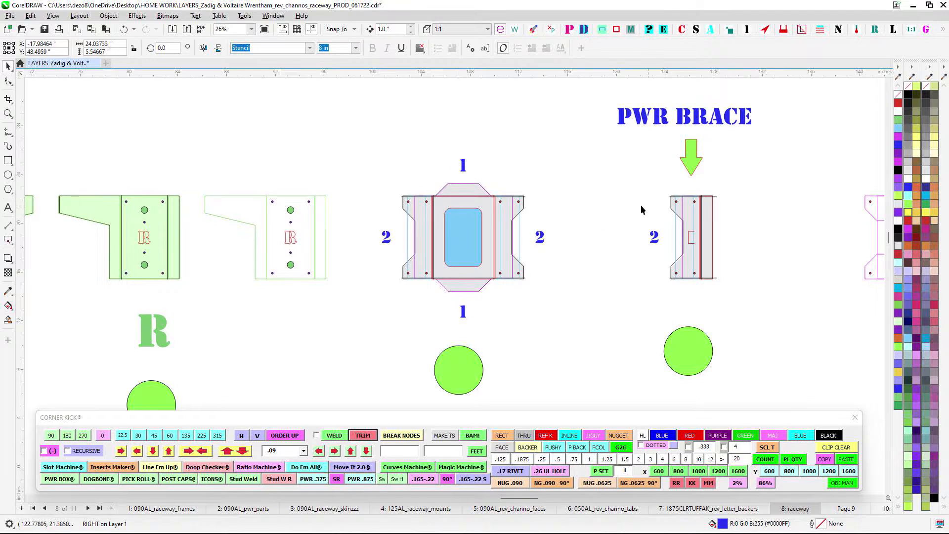
scroll(723, 200, up, 2)
scroll(713, 212, down, 4)
drag(425, 217, 706, 201)
drag(252, 241, 520, 236)
scroll(274, 192, up, 2)
drag(356, 212, 494, 217)
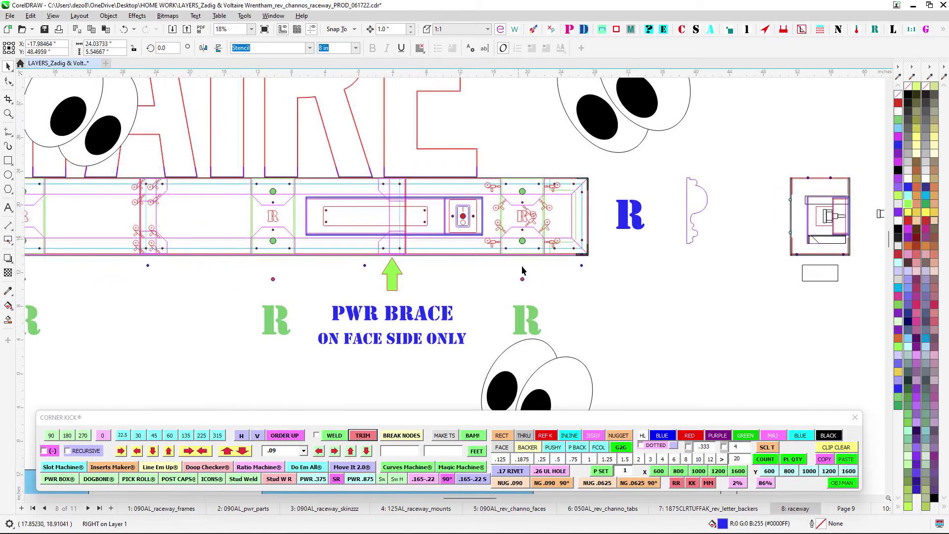
Select two green R mount labels below VOLTAIRE and follow the L and R mounts along the raceway to its L end
scroll(499, 217, down, 1)
drag(348, 315, 570, 306)
scroll(435, 309, down, 2)
scroll(347, 282, up, 2)
scroll(321, 283, down, 2)
drag(362, 286, 580, 306)
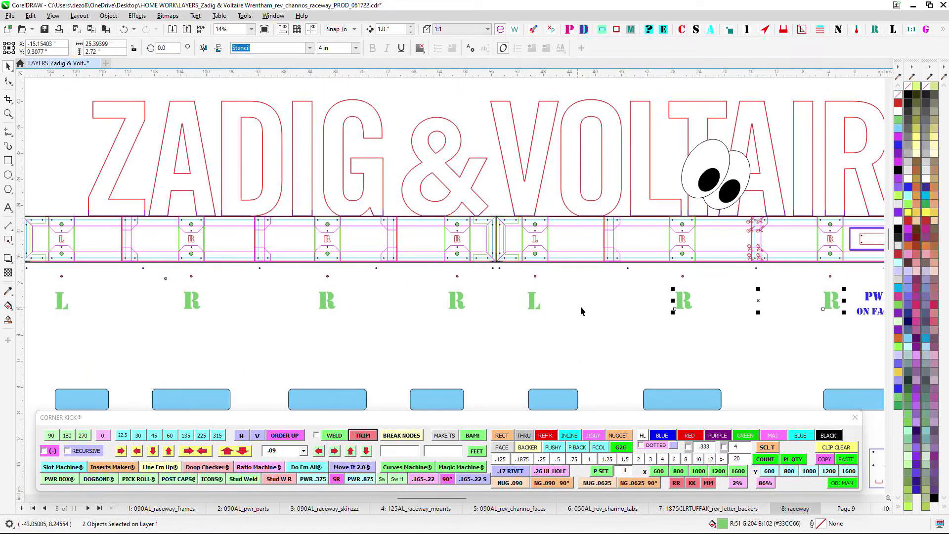
drag(412, 318, 599, 318)
scroll(248, 231, up, 2)
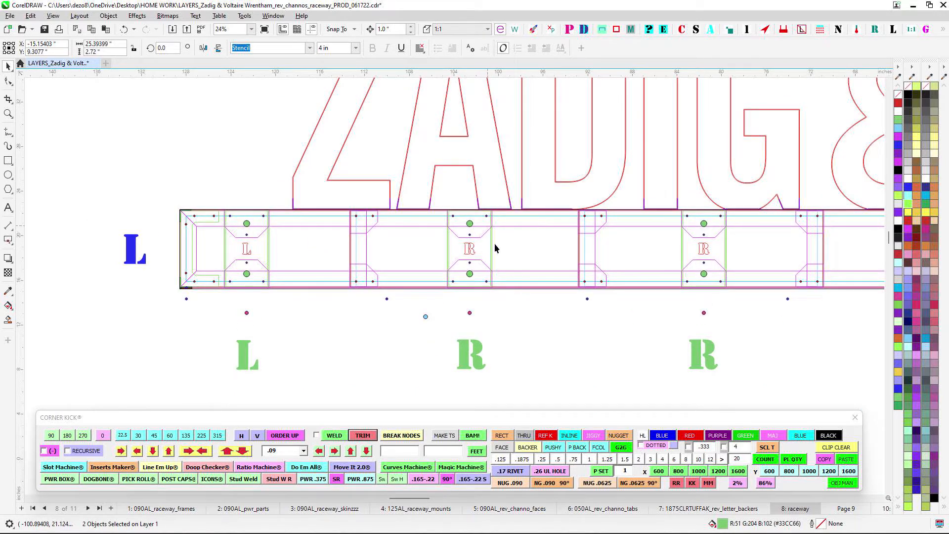
Examine the green L and R mount parts and how a mount sits inside the raceway cross-section with the screw guns
scroll(494, 243, down, 2)
scroll(544, 257, right, 6)
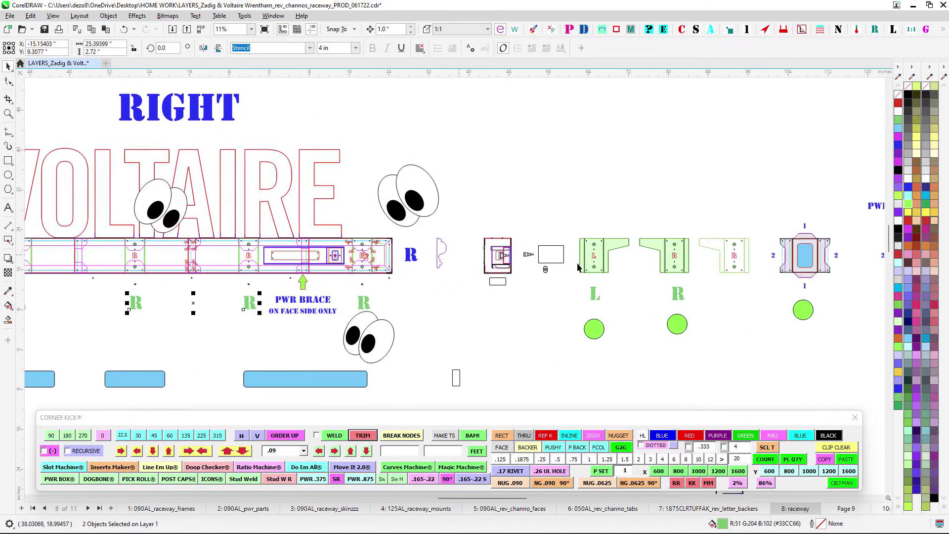
scroll(577, 262, up, 3)
scroll(694, 225, up, 1)
scroll(491, 195, right, 3)
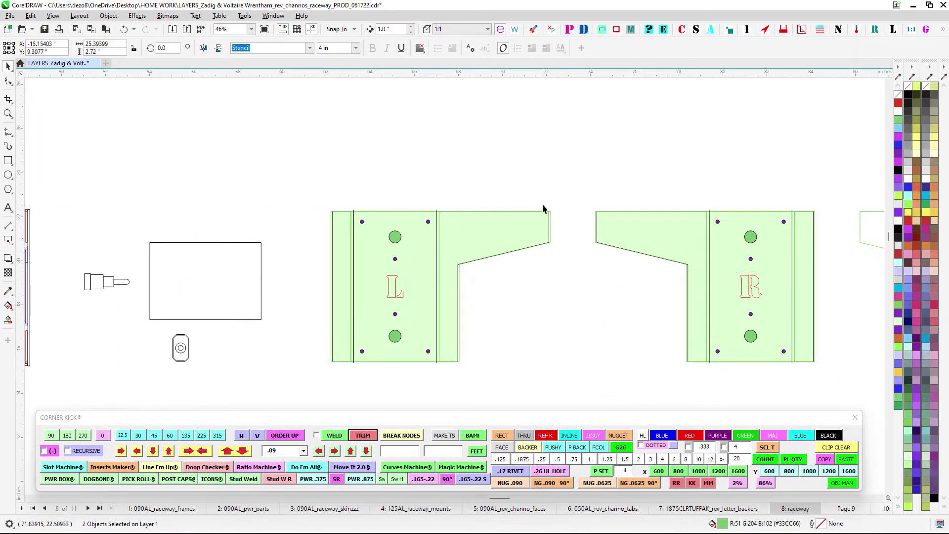
scroll(542, 207, down, 2)
scroll(526, 191, right, 6)
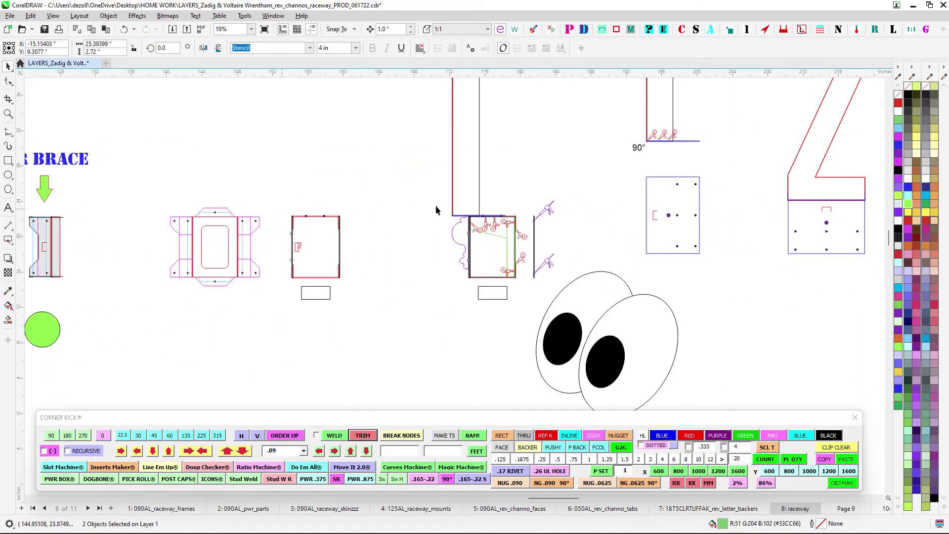
scroll(496, 220, up, 2)
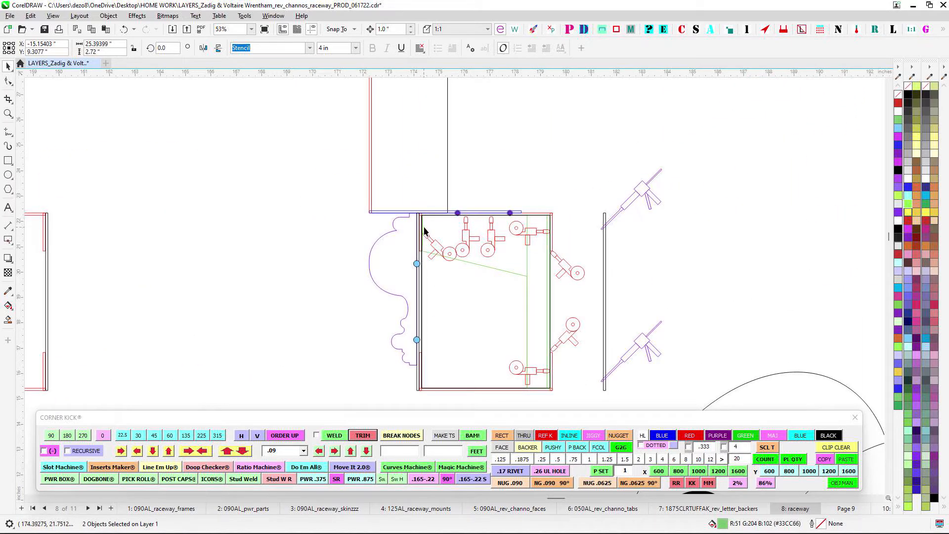
scroll(539, 221, down, 3)
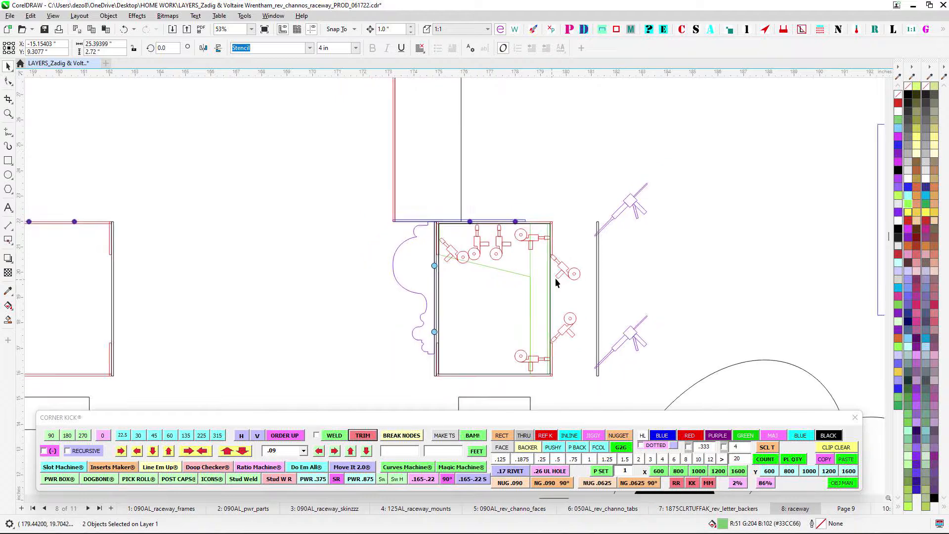
Return to the separate mount parts and select the filled green R mount shape
scroll(447, 280, left, 10)
scroll(253, 219, up, 1)
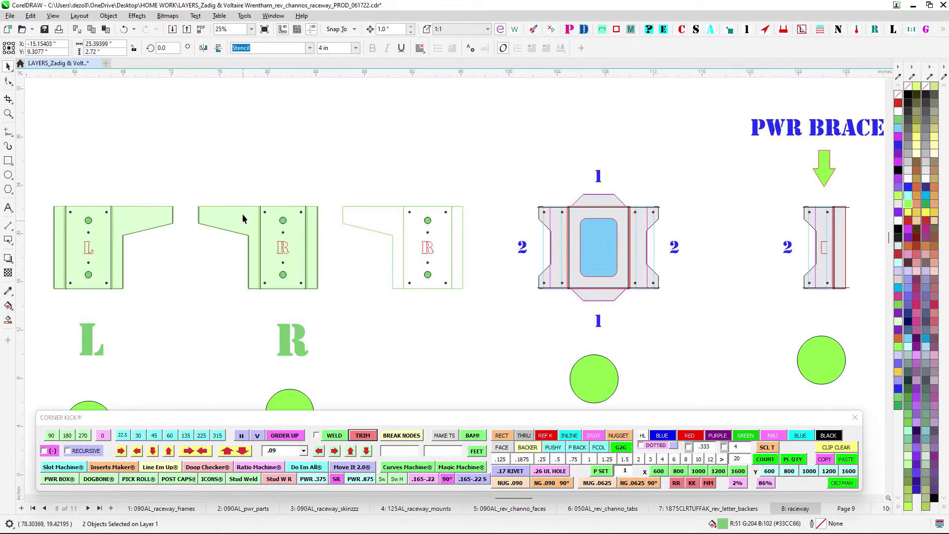
scroll(331, 283, down, 1)
scroll(413, 216, up, 1)
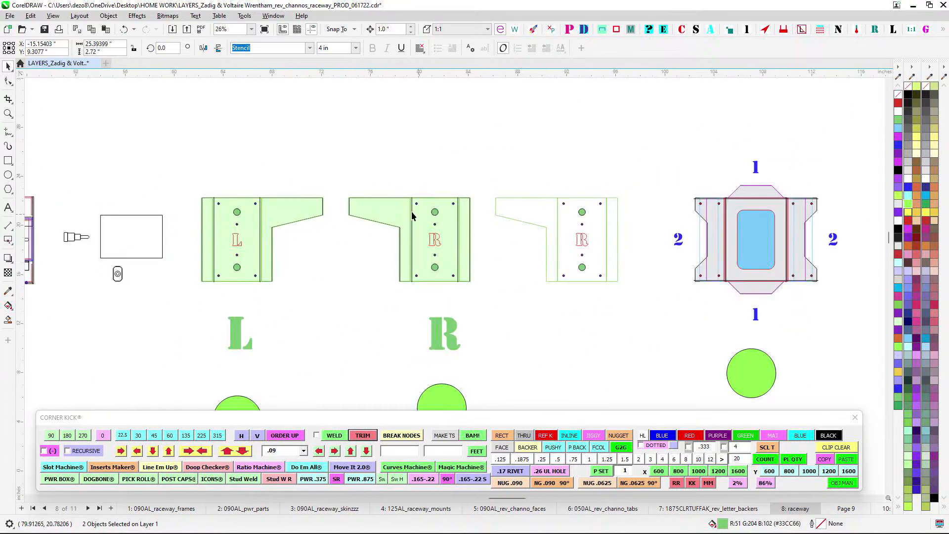
click(401, 224)
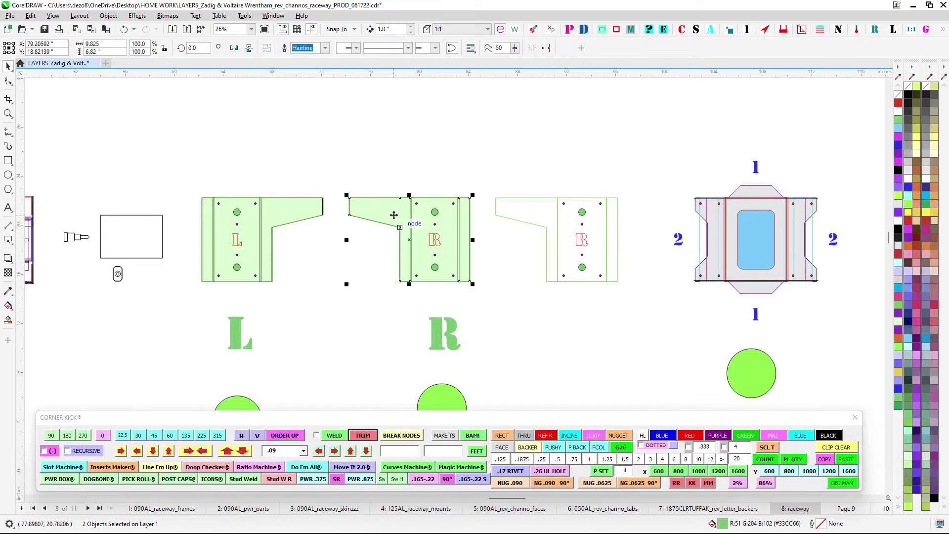
scroll(414, 166, down, 2)
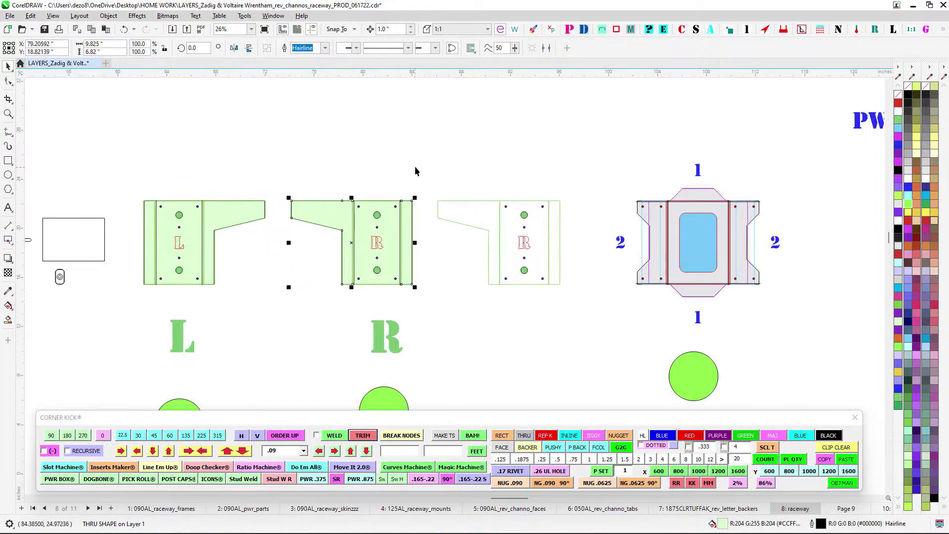
click(390, 153)
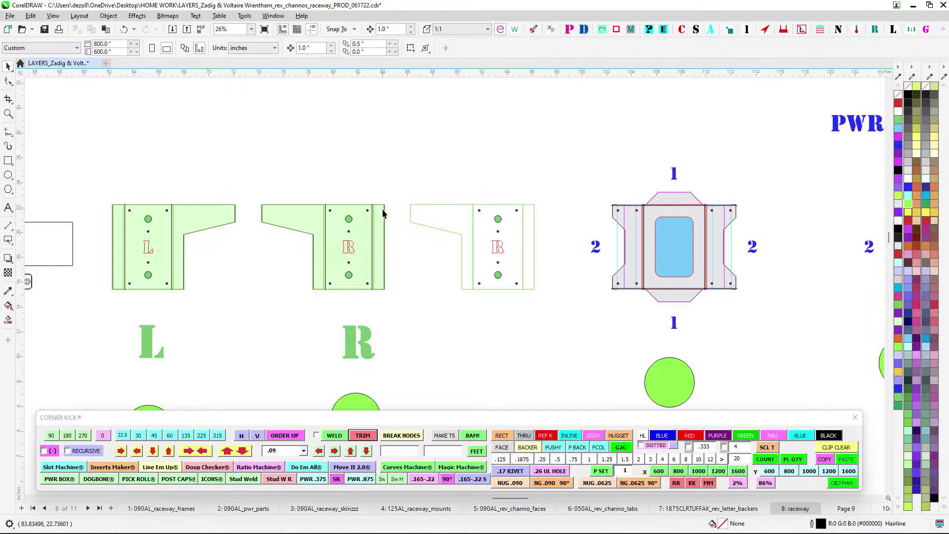
click(384, 208)
Inspect the screw directions around the mount in the raceway cross-section beside the 90° letter detail
scroll(567, 154, down, 2)
drag(567, 154, 275, 162)
scroll(277, 163, down, 1)
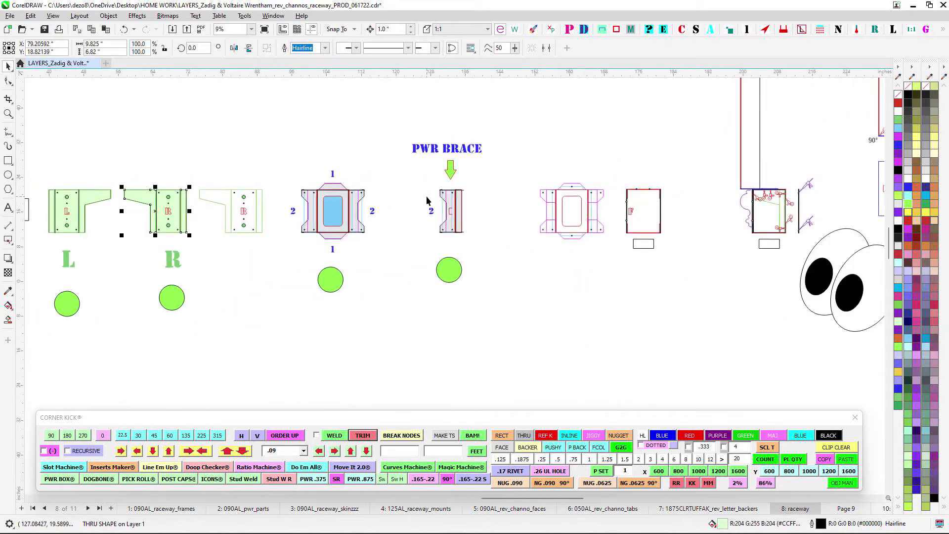
scroll(811, 198, down, 3)
drag(810, 198, 394, 204)
scroll(493, 212, up, 4)
scroll(366, 208, up, 4)
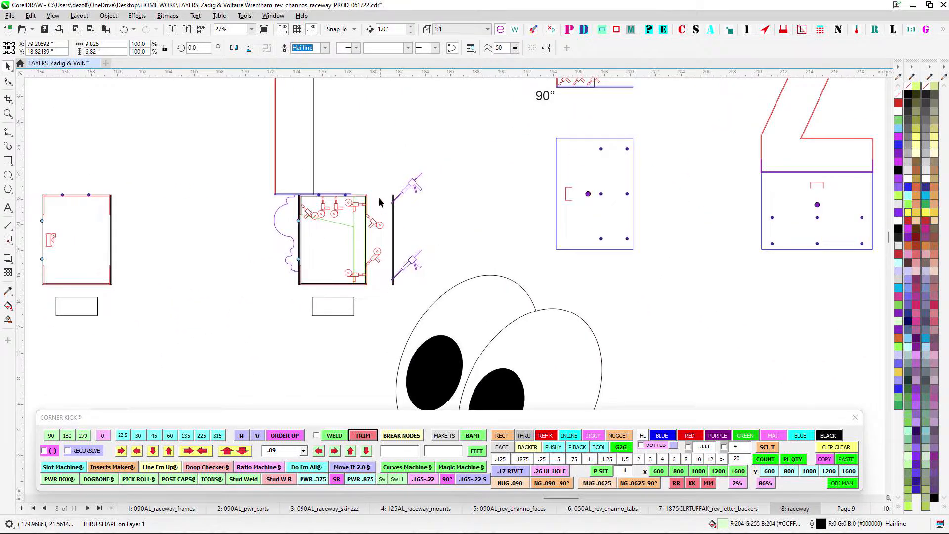
scroll(380, 201, up, 1)
scroll(338, 341, down, 2)
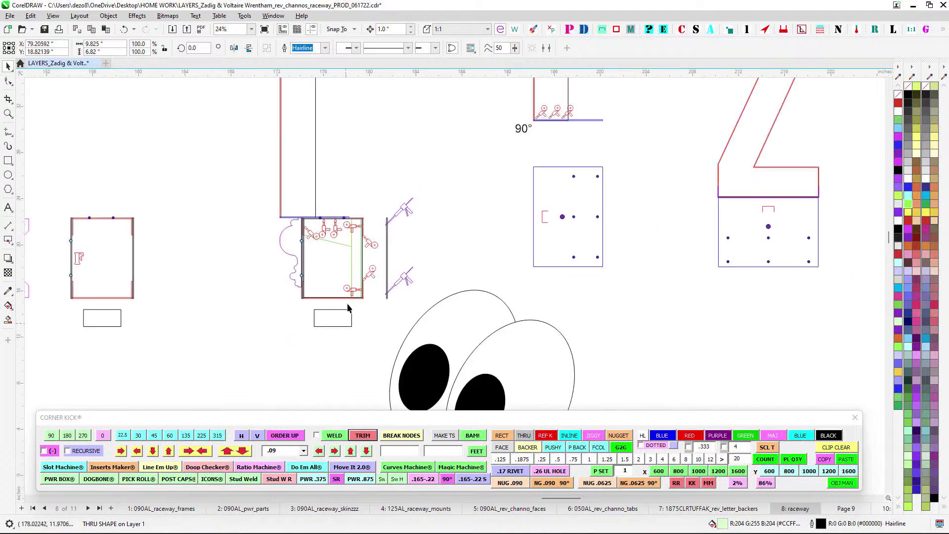
Inspect the screw positions around the last R mount in the raceway elevation, next to the power switch
scroll(348, 304, down, 1)
drag(349, 306, 707, 270)
drag(213, 271, 636, 267)
drag(247, 252, 549, 257)
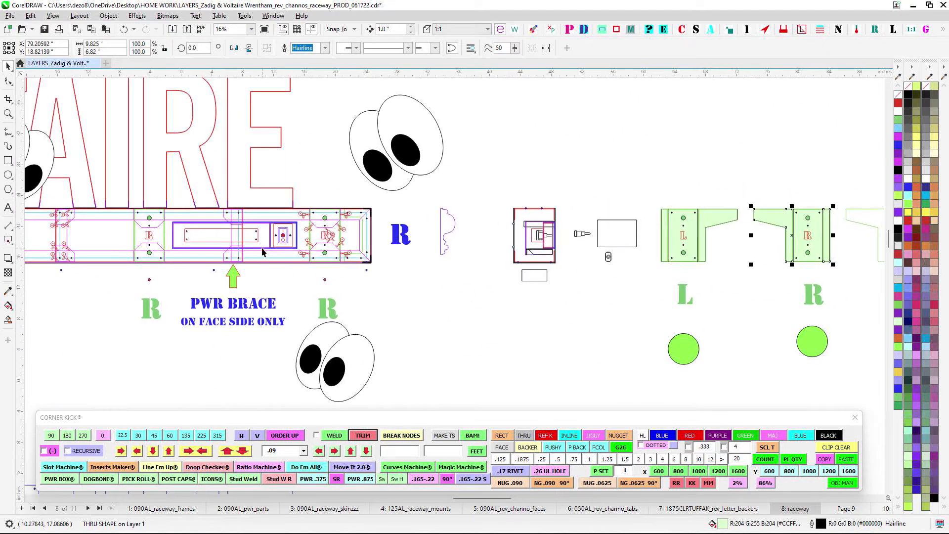
scroll(322, 222, up, 2)
scroll(316, 223, up, 1)
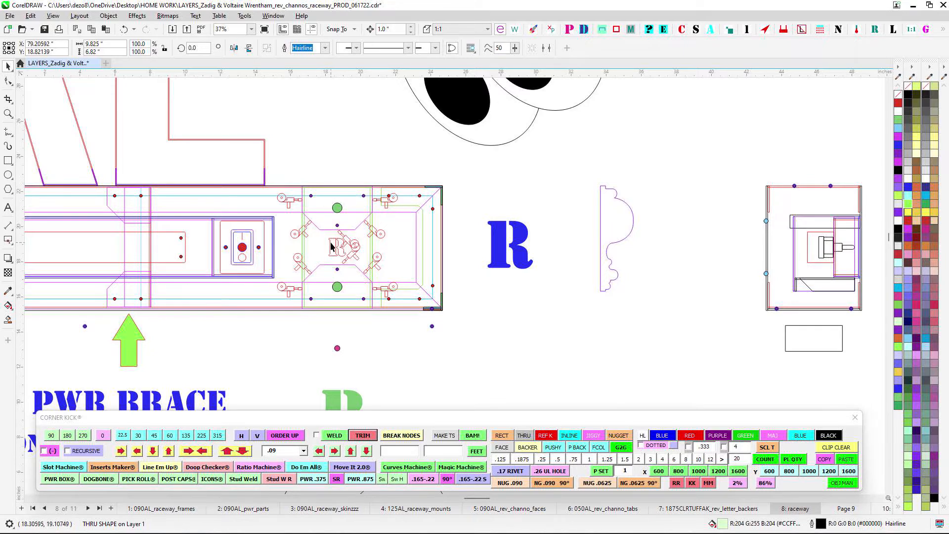
scroll(338, 207, up, 1)
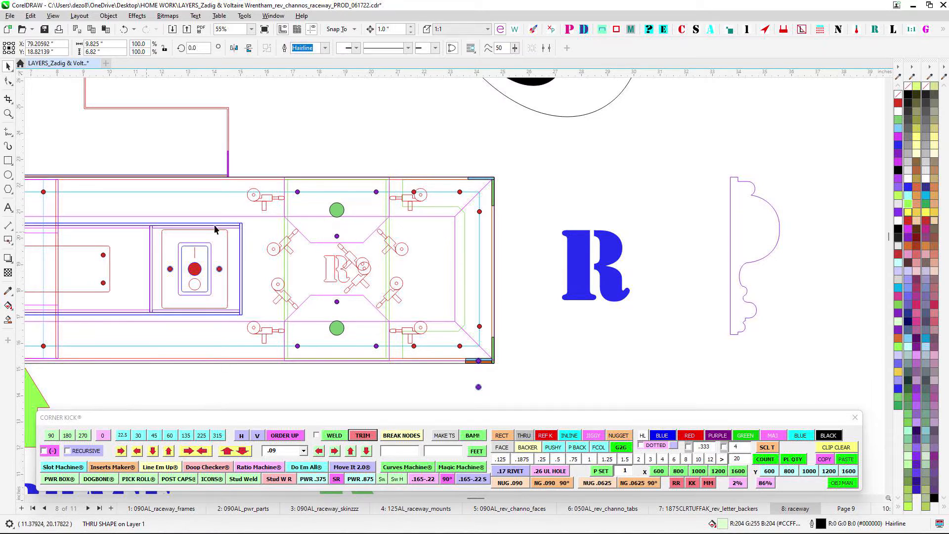
scroll(347, 198, down, 2)
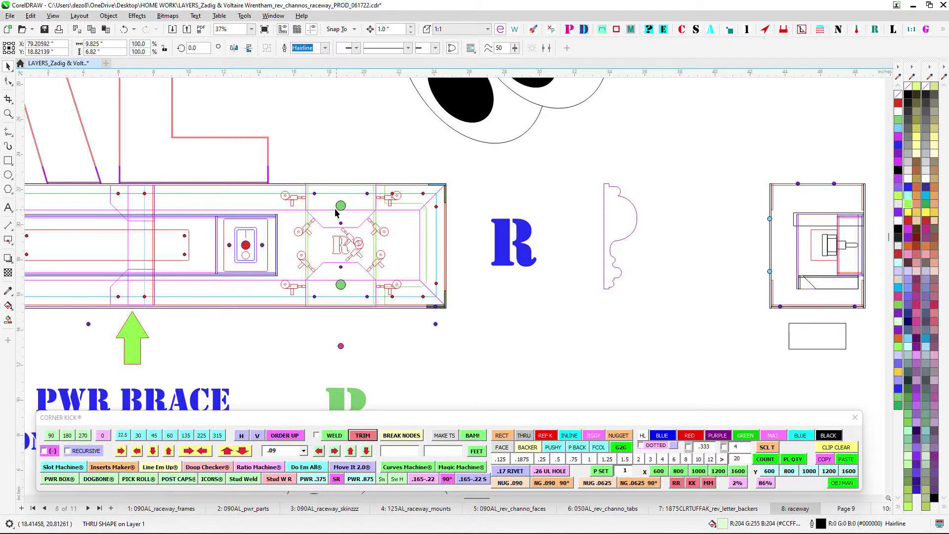
Review the blue cutouts and letter tabs laid out below the raceway elevation, and the mount positions above them
scroll(335, 213, down, 4)
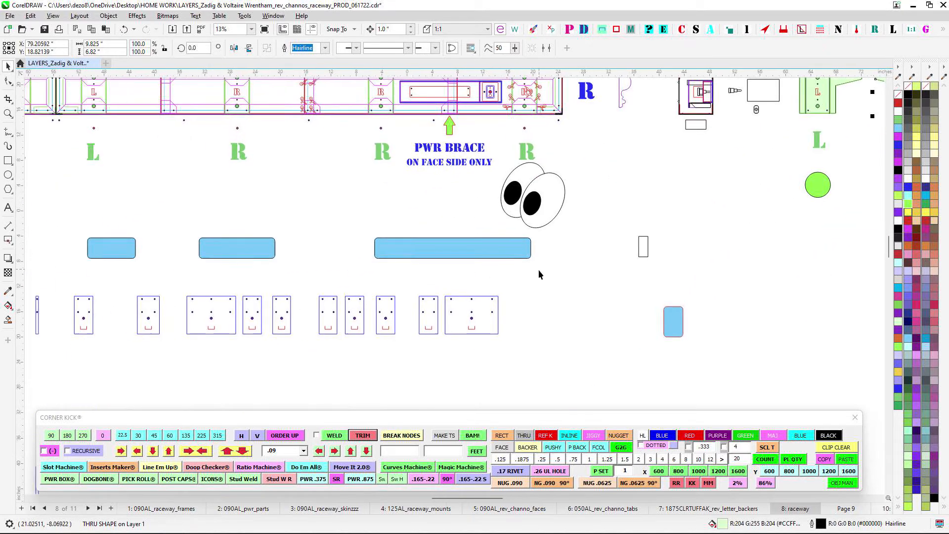
scroll(539, 275, down, 1)
drag(576, 322, 588, 332)
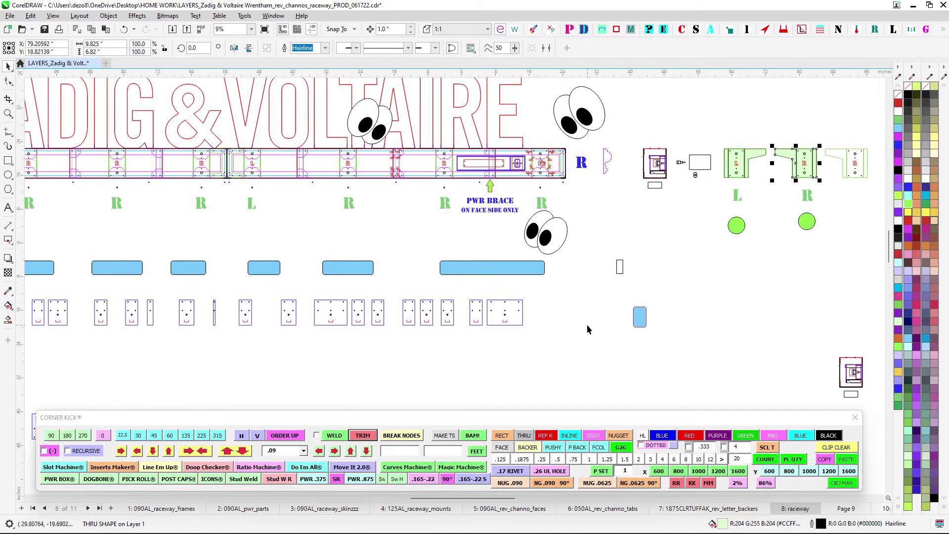
scroll(552, 167, up, 1)
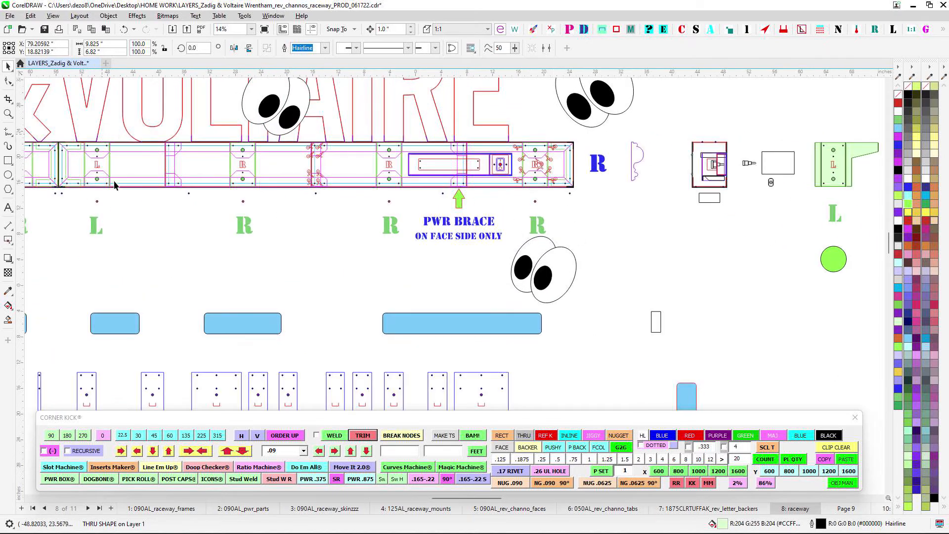
scroll(391, 126, down, 1)
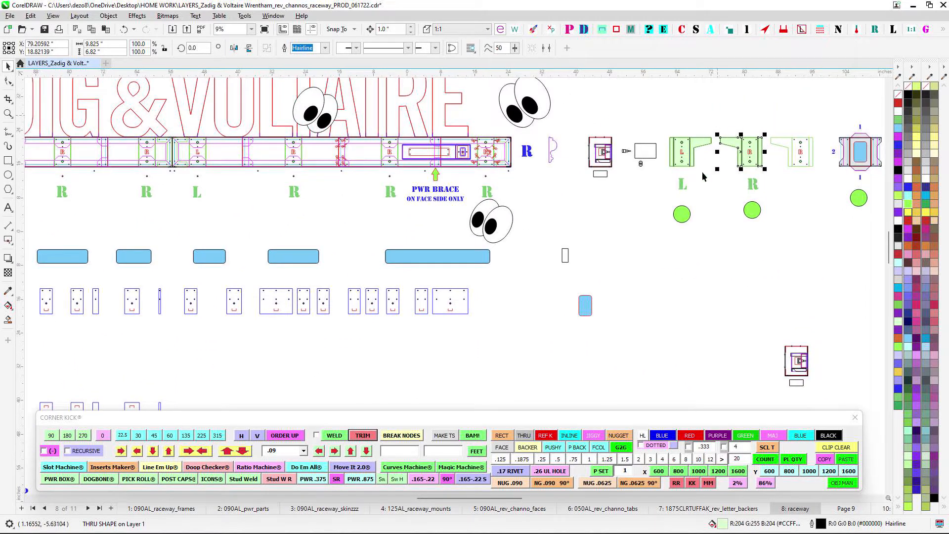
Examine the R mount tabs and screw holes on flange 3 of the R TOP panel, near the SW marking
scroll(514, 283, down, 3)
scroll(540, 205, up, 2)
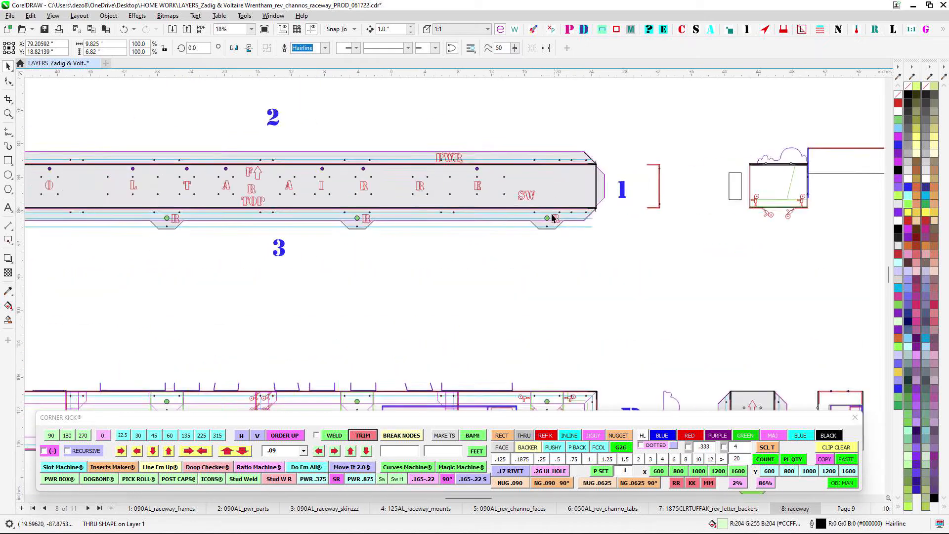
scroll(552, 217, up, 1)
scroll(538, 232, up, 2)
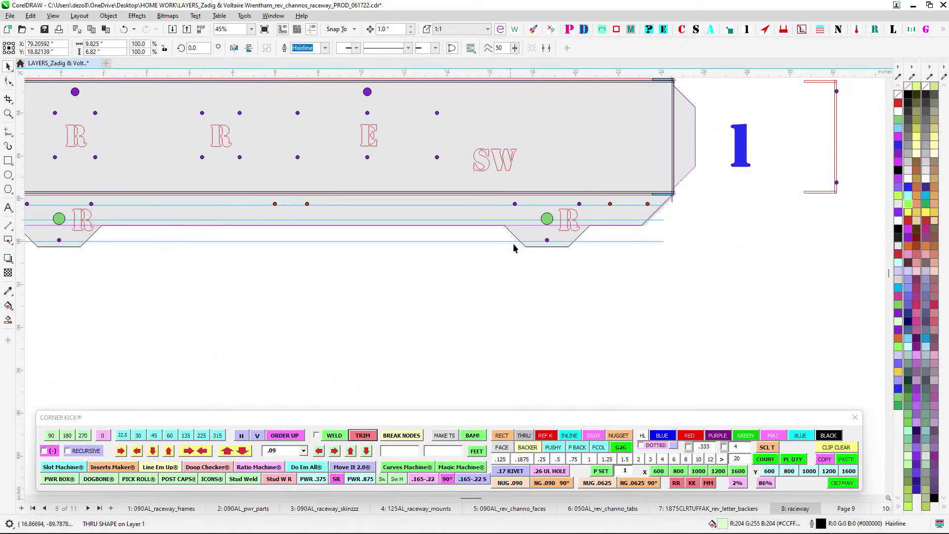
scroll(577, 210, down, 2)
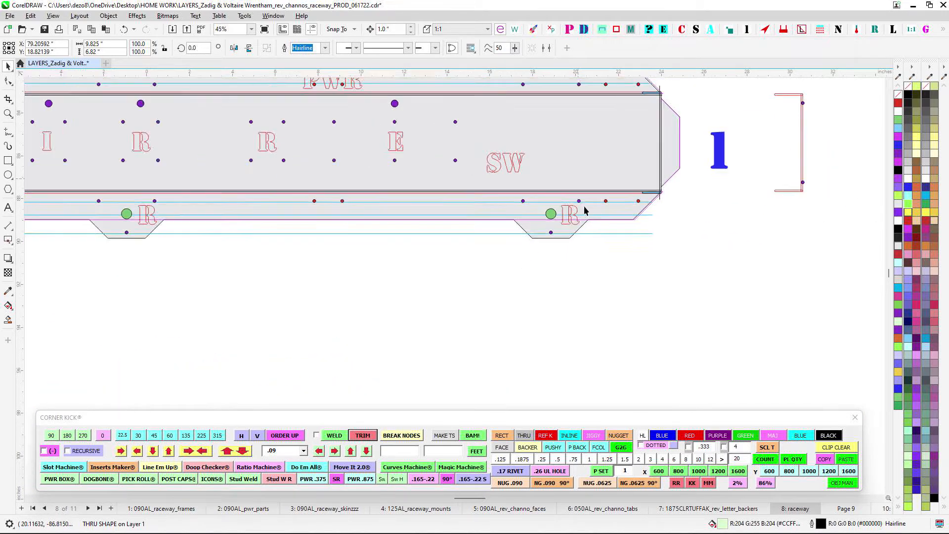
scroll(537, 229, down, 2)
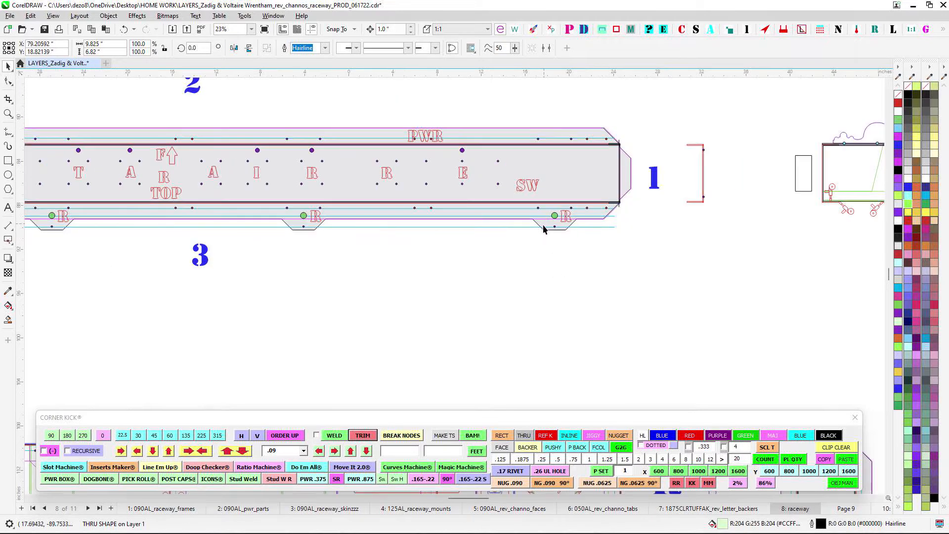
Compare the mount tabs and letter markings along the R TOP and L TOP panels, including the ends where they meet
drag(511, 276, 586, 244)
drag(455, 262, 625, 273)
scroll(305, 285, down, 1)
scroll(357, 291, down, 1)
drag(357, 291, 696, 307)
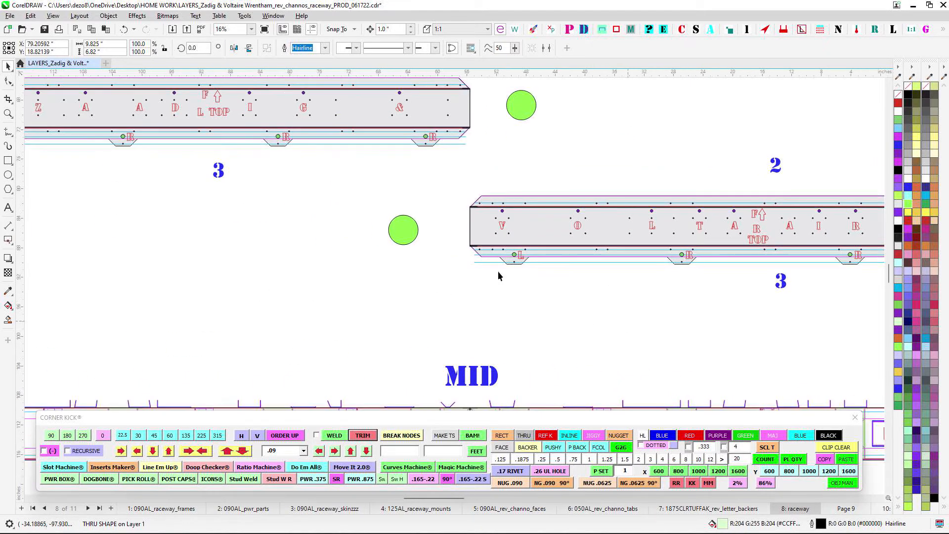
drag(418, 211, 581, 312)
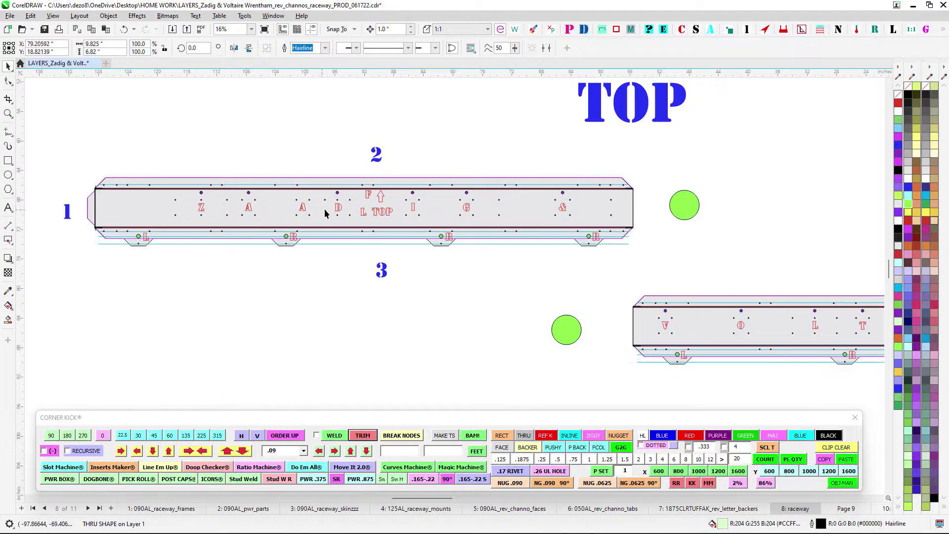
drag(674, 264, 409, 256)
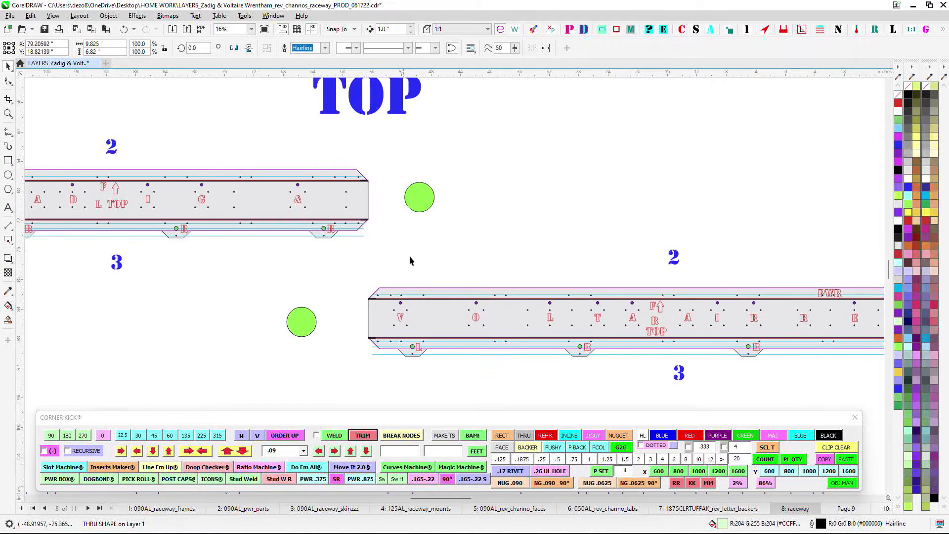
Examine the PWR and SW markings and the letter hole patterns on the R TOP panel, and review both TOP panels together
drag(762, 235, 491, 216)
scroll(592, 295, up, 2)
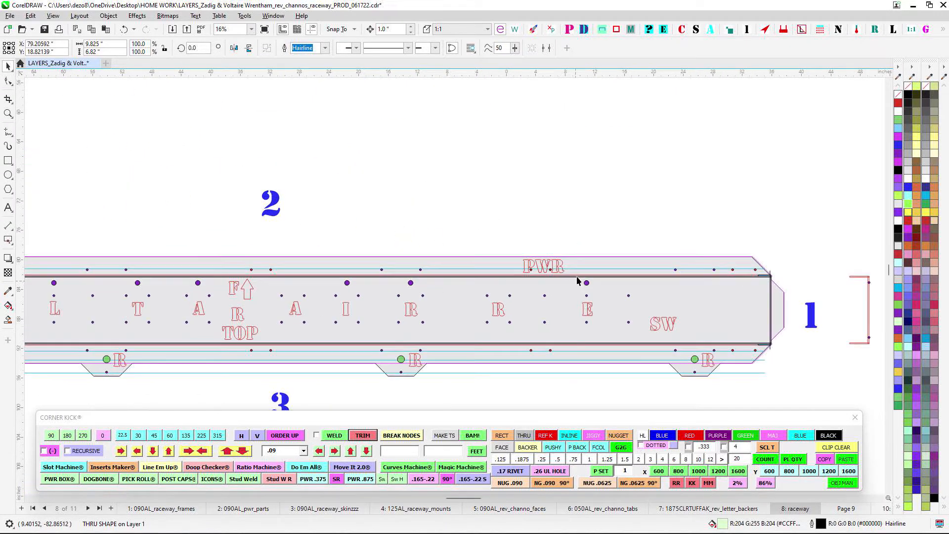
scroll(602, 322, down, 2)
scroll(597, 310, up, 1)
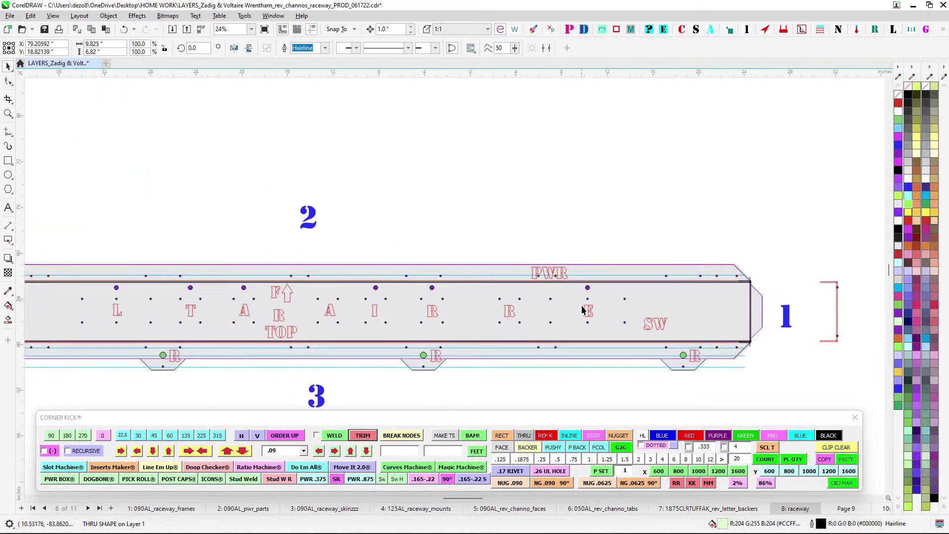
scroll(586, 355, down, 2)
scroll(465, 257, up, 1)
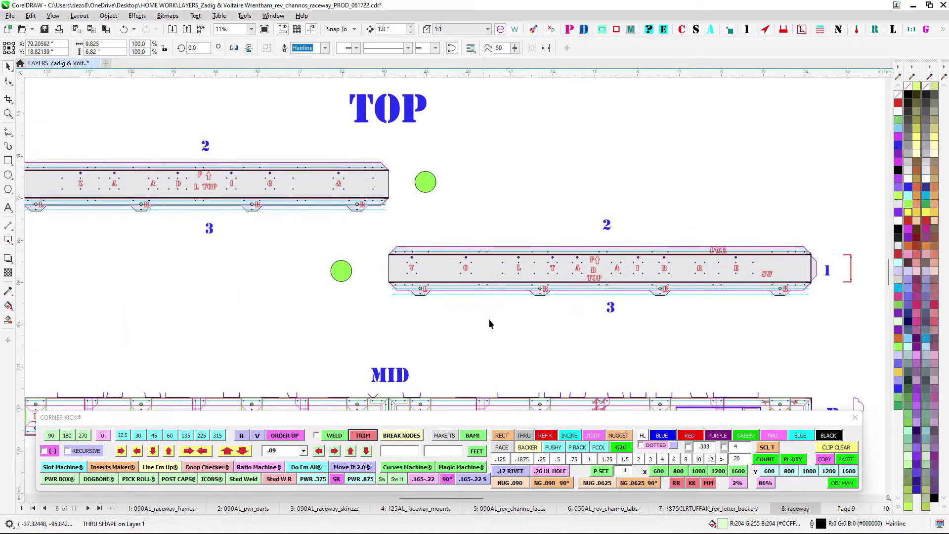
Compare the L TOP and R TOP panels with each other and with the MID raceway elevation below them
scroll(479, 213, down, 2)
scroll(519, 256, up, 1)
scroll(519, 255, down, 3)
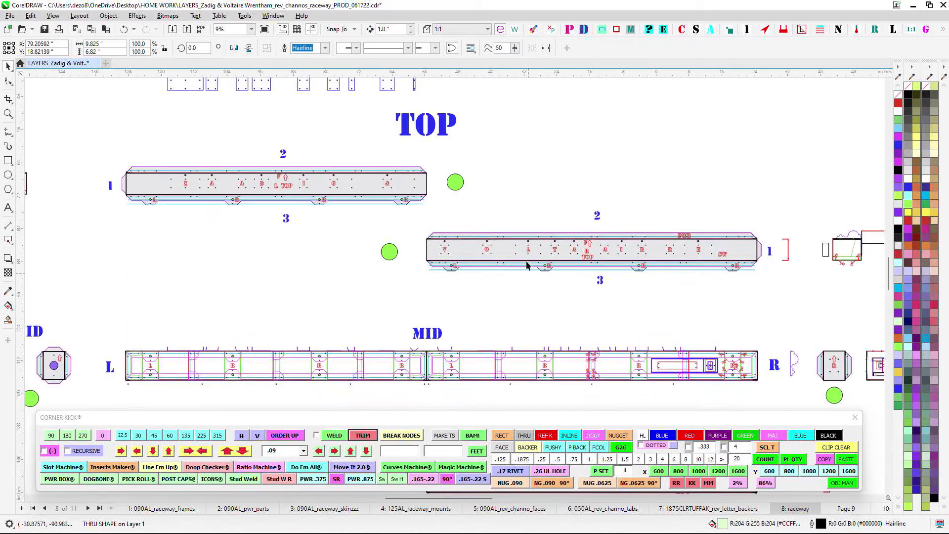
scroll(497, 276, up, 1)
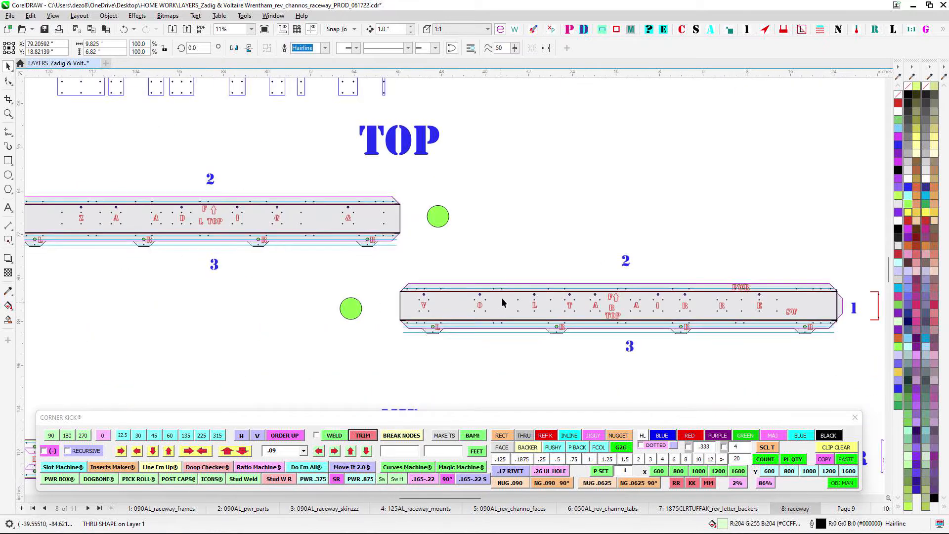
scroll(423, 251, down, 1)
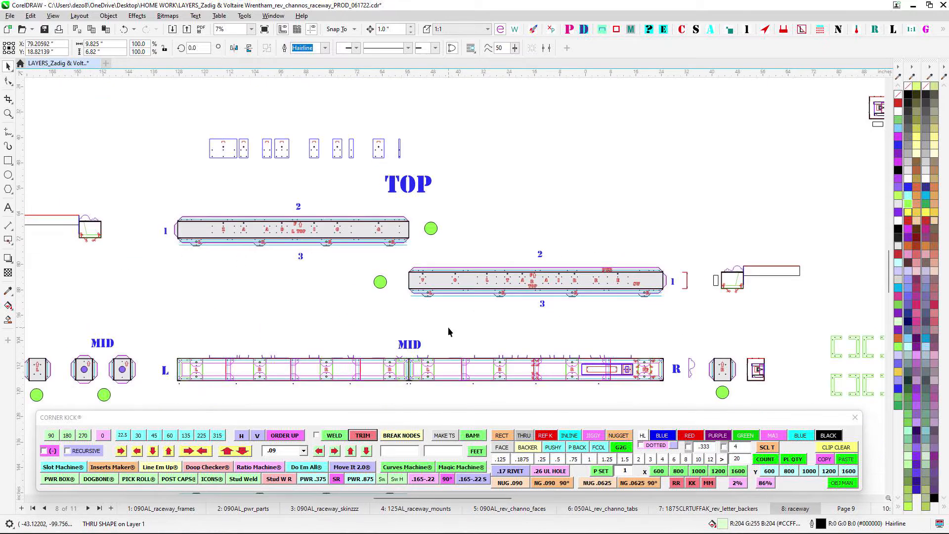
Examine the letter tabs and blue cutouts laid out between the raceway elevation and the TOP heading
mouse_move(448, 327)
mouse_down()
mouse_move(418, 239)
mouse_move(454, 380)
mouse_up()
drag(454, 247, 451, 336)
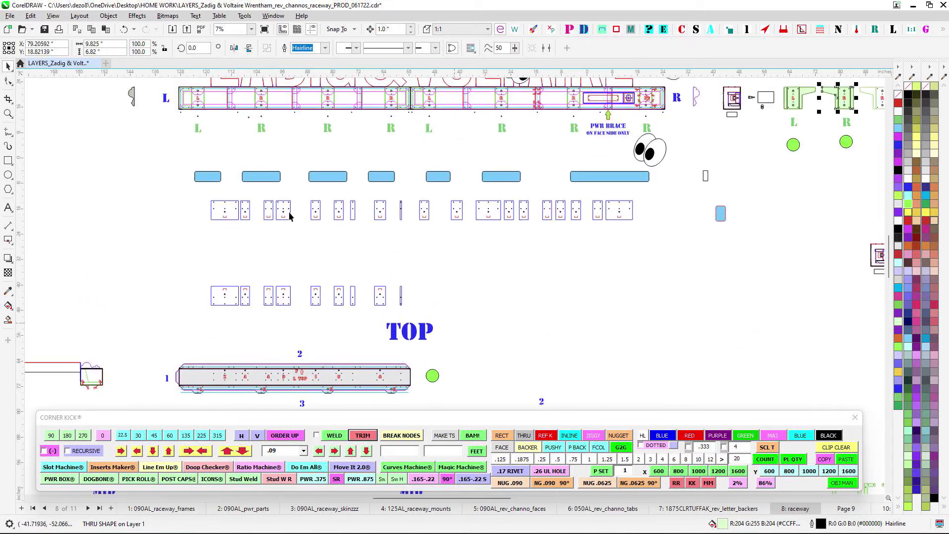
scroll(237, 208, up, 3)
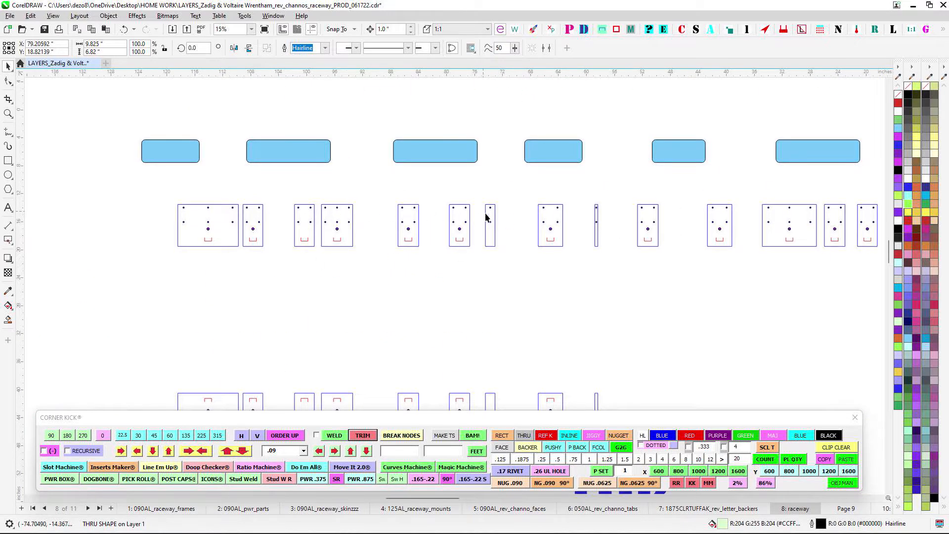
scroll(485, 215, down, 1)
drag(487, 161, 180, 283)
Inspect the raceway end sections and weld symbols beyond the PWR BRACE part
mouse_move(587, 207)
mouse_down()
mouse_move(231, 198)
mouse_move(133, 212)
mouse_up()
drag(660, 195, 554, 205)
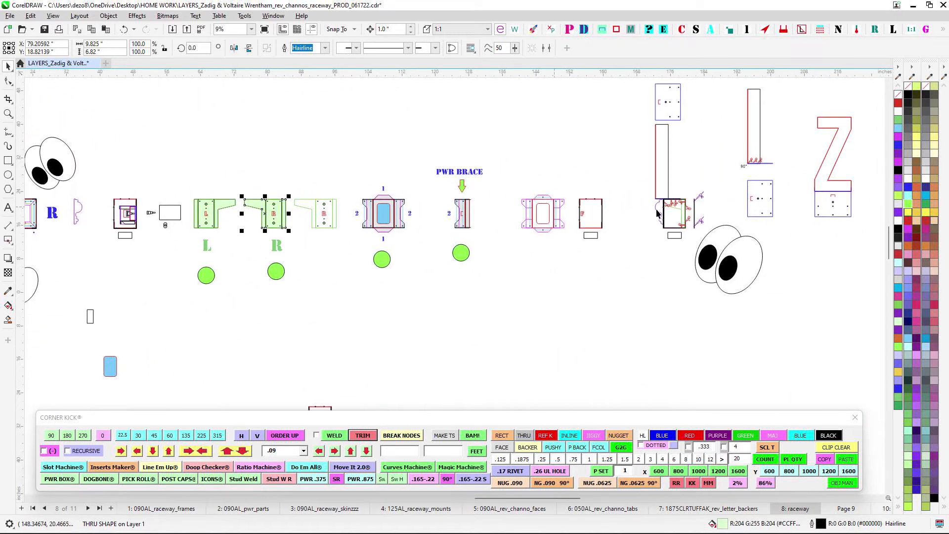
scroll(682, 196, up, 4)
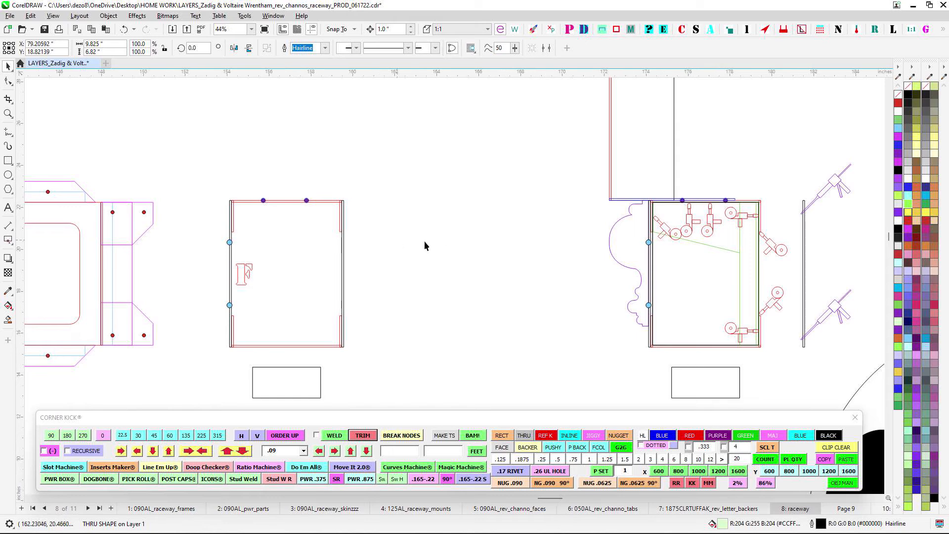
scroll(445, 258, down, 4)
drag(452, 346, 506, 297)
drag(328, 341, 615, 196)
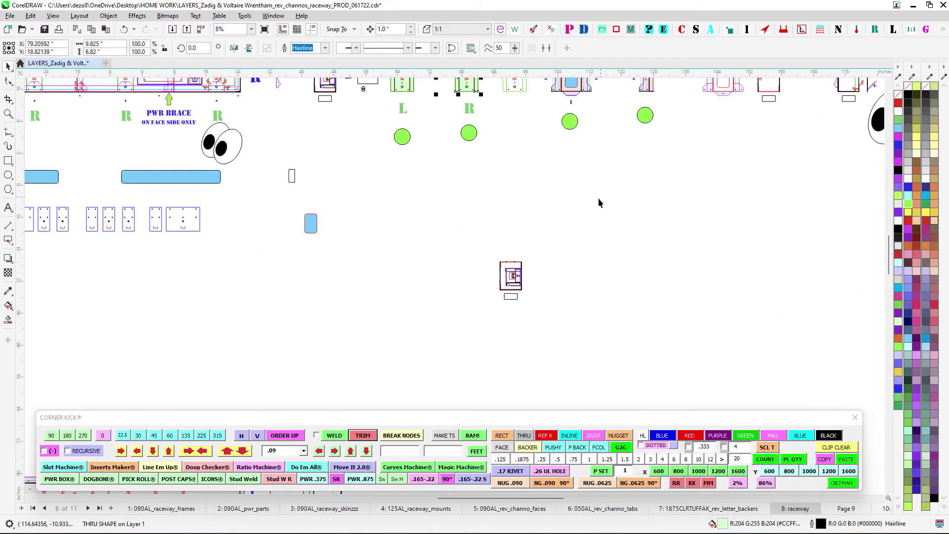
Review the R TOP panel, its end section and the right end of the MID raceway elevation
scroll(599, 201, down, 2)
drag(495, 343, 754, 233)
scroll(624, 265, up, 2)
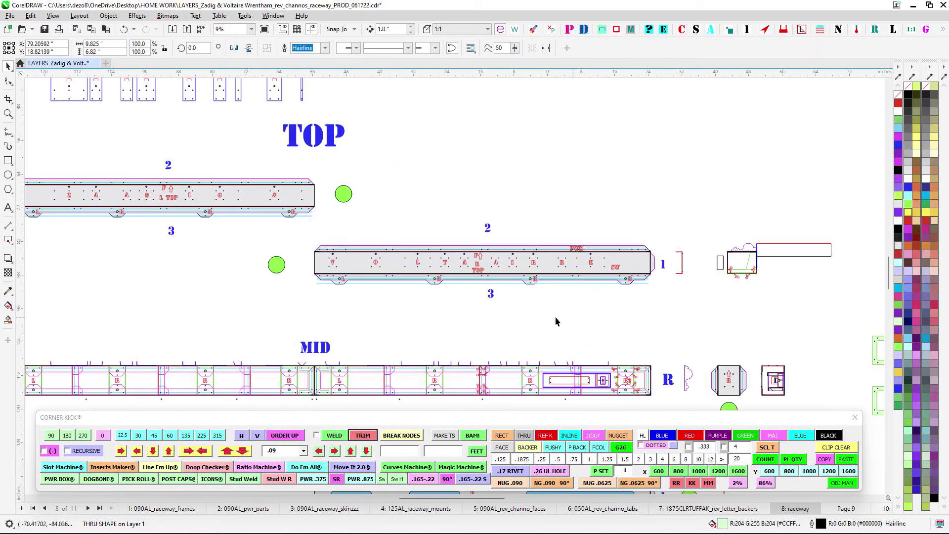
drag(557, 321, 505, 205)
mouse_move(539, 317)
mouse_down()
mouse_move(497, 269)
mouse_move(580, 254)
mouse_move(655, 206)
mouse_up()
Review the LEFT and RIGHT strips and BACK panels around the raceway elevation below the BTM heading
scroll(624, 273, down, 1)
drag(621, 337, 583, 193)
scroll(581, 318, up, 1)
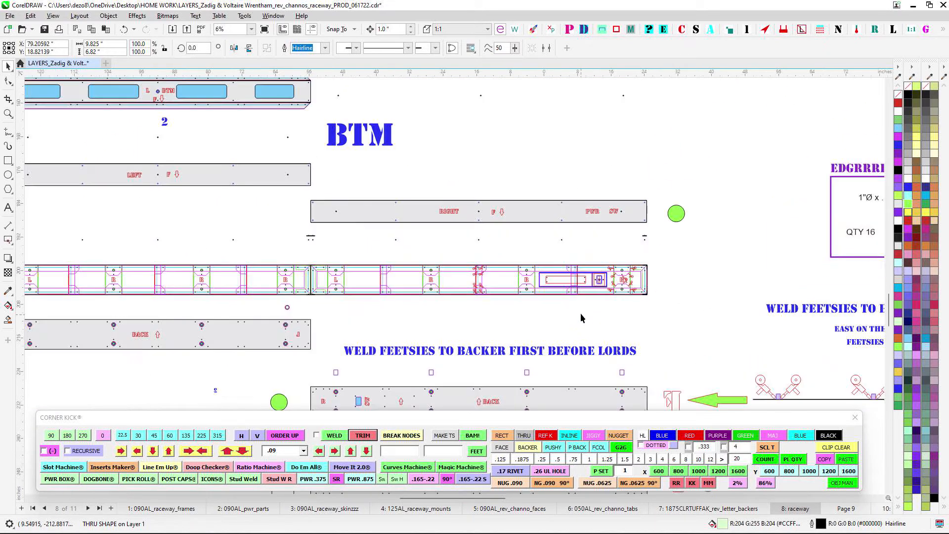
scroll(571, 256, down, 1)
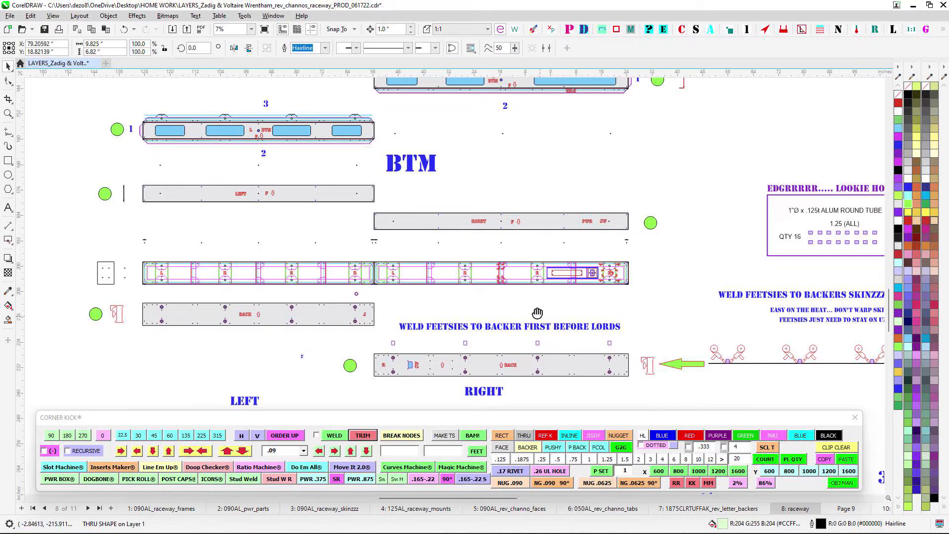
drag(548, 261, 436, 186)
Read the 1"Ø x .125t ALUM ROUND TUBE note and select its ring profile for inspection
drag(711, 104, 406, 230)
scroll(498, 186, up, 3)
scroll(406, 230, up, 1)
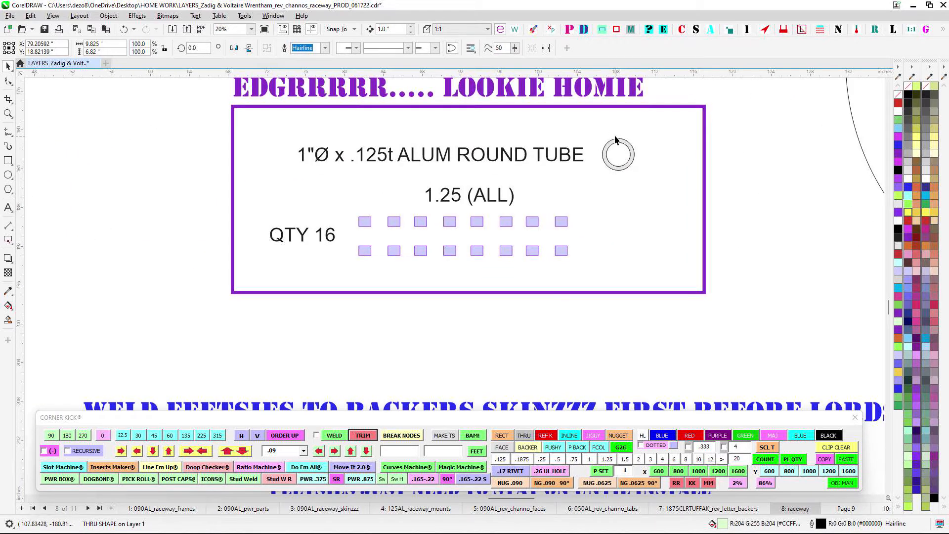
drag(596, 127, 658, 196)
scroll(354, 162, up, 2)
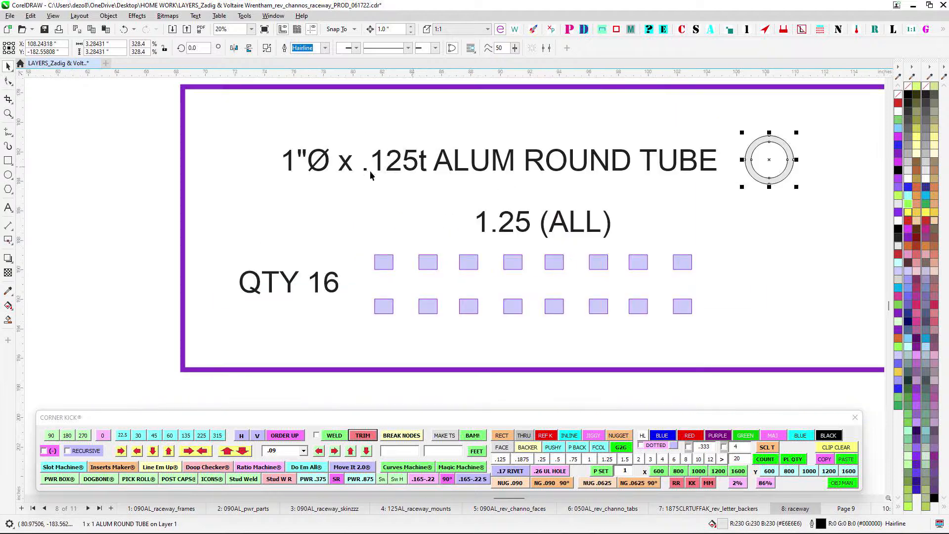
scroll(378, 183, down, 1)
Inspect the first tube piece in the QTY 16 note, and select all the tube pieces together
drag(400, 215, 326, 251)
scroll(299, 236, up, 1)
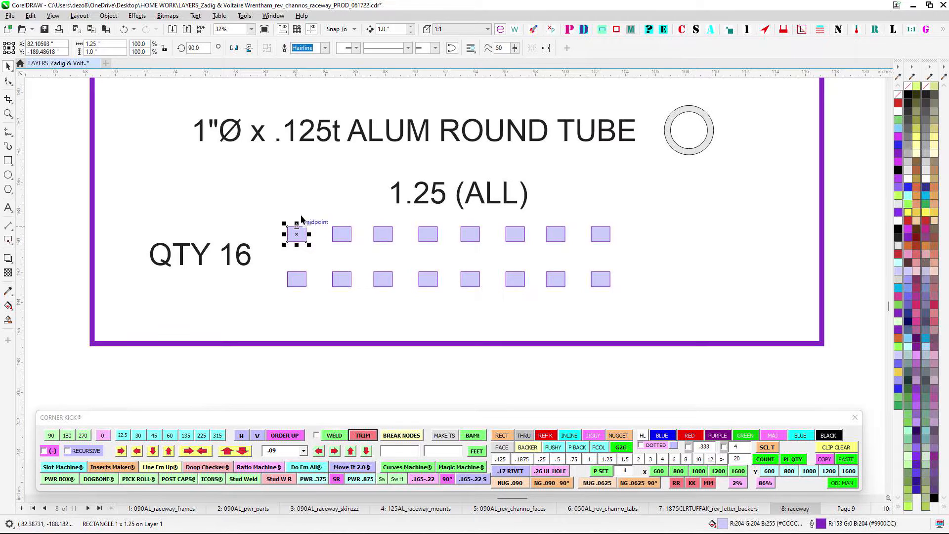
scroll(303, 220, up, 1)
scroll(332, 211, down, 1)
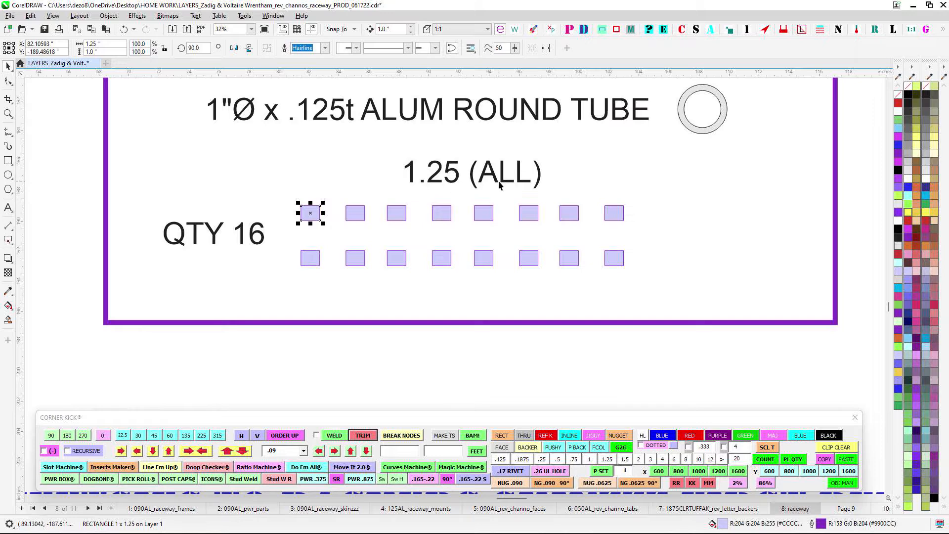
drag(715, 274, 725, 259)
scroll(727, 259, down, 3)
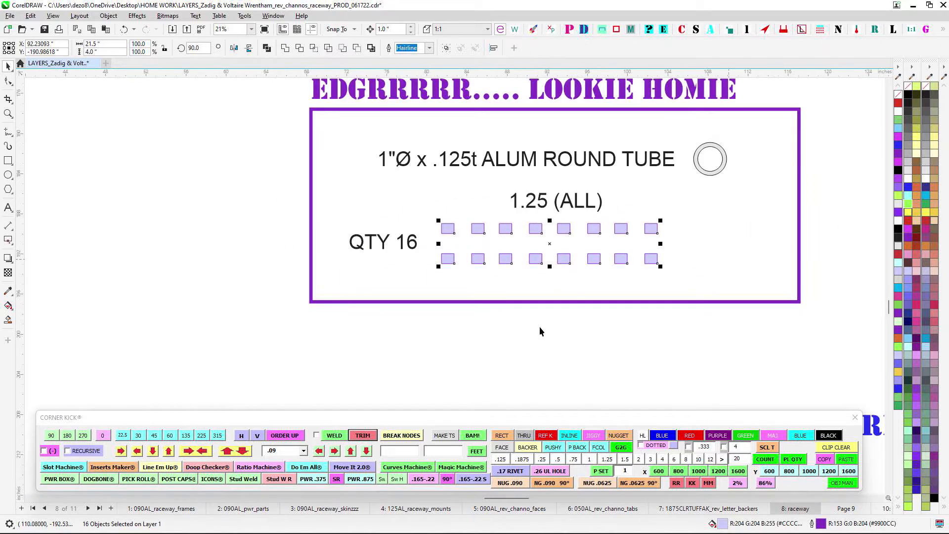
Inspect the first tube piece between the weld guns in the feetsies weld diagram
drag(321, 281, 448, 124)
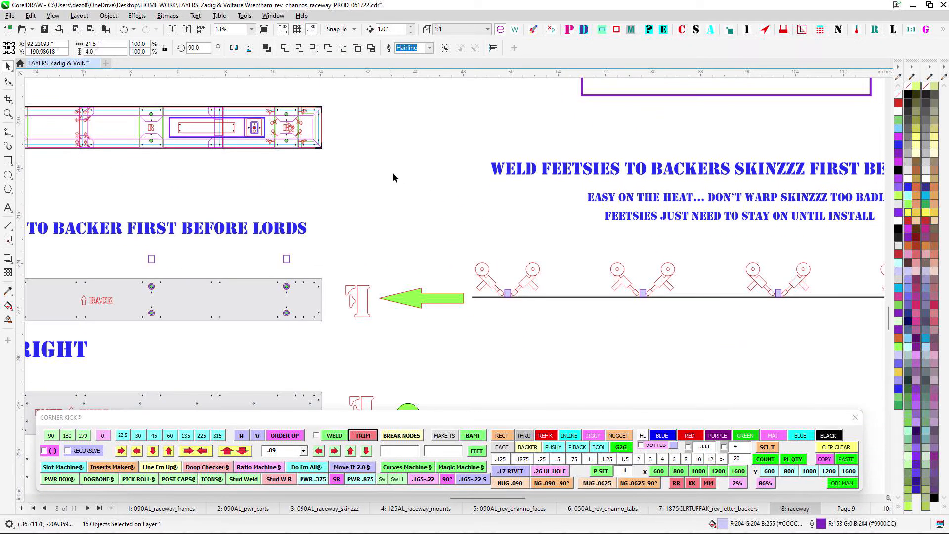
drag(364, 254, 282, 221)
scroll(418, 256, up, 2)
click(425, 259)
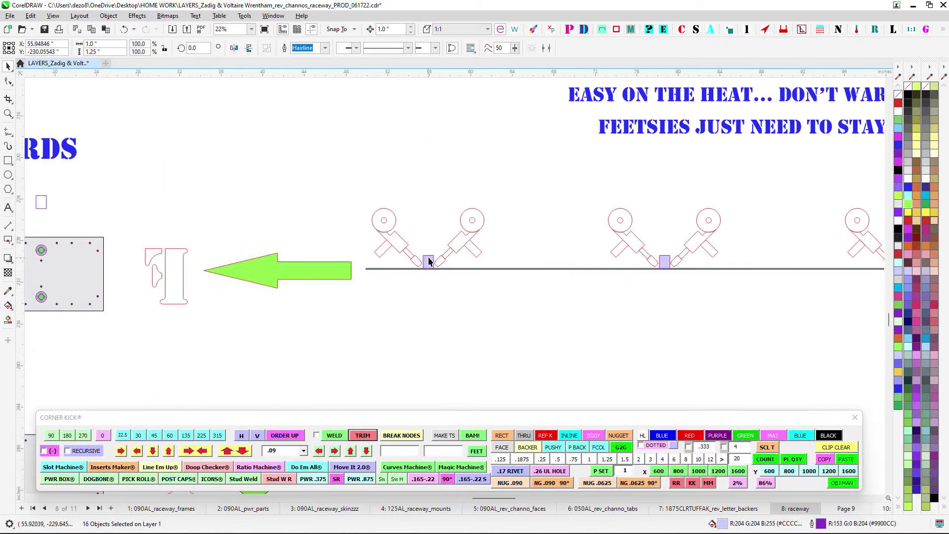
Compare the mount hole circles at the end of the right BACK panel with the tube rectangle above them
scroll(428, 262, down, 2)
scroll(403, 226, left, 3)
scroll(370, 231, up, 5)
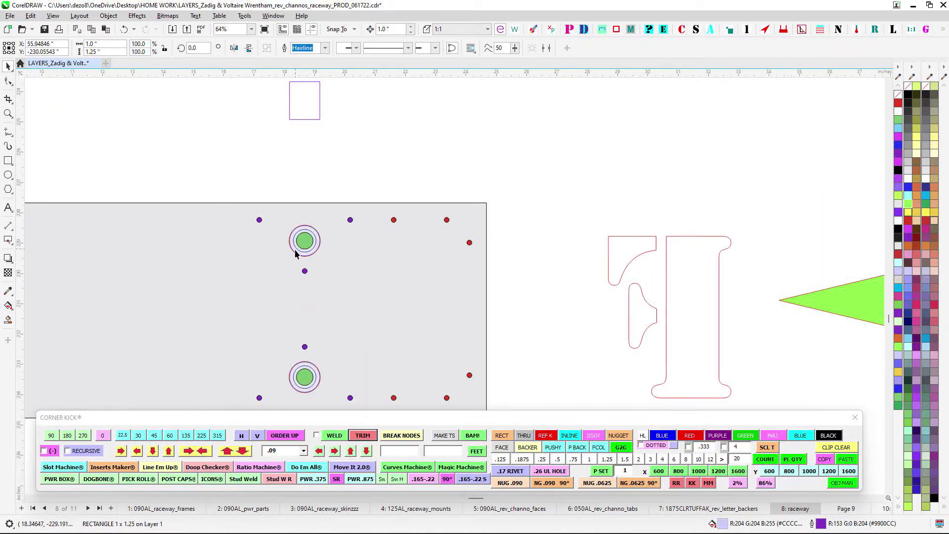
scroll(316, 253, up, 1)
drag(288, 83, 358, 155)
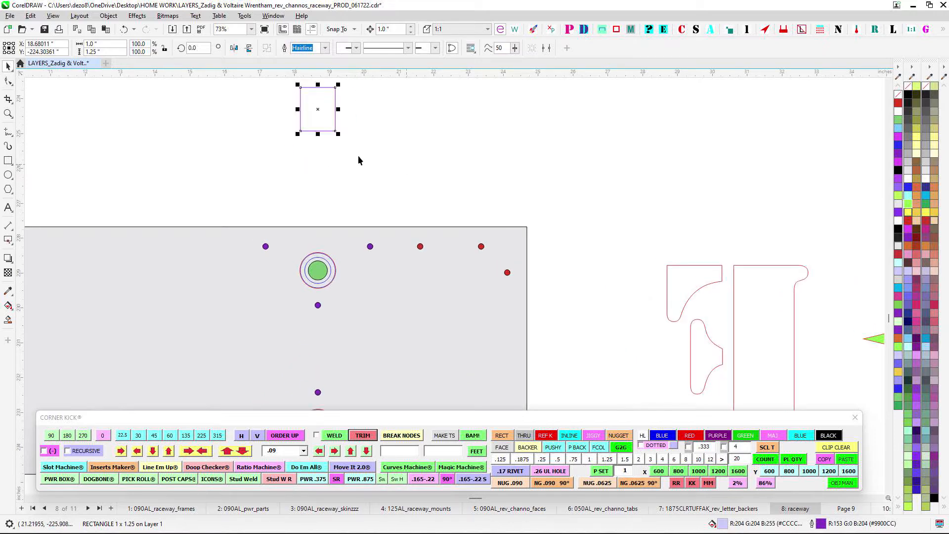
Examine how the weld guns meet the first tube piece on the backer line beside the green arrow
scroll(358, 155, down, 1)
scroll(335, 240, down, 1)
drag(507, 233, 141, 194)
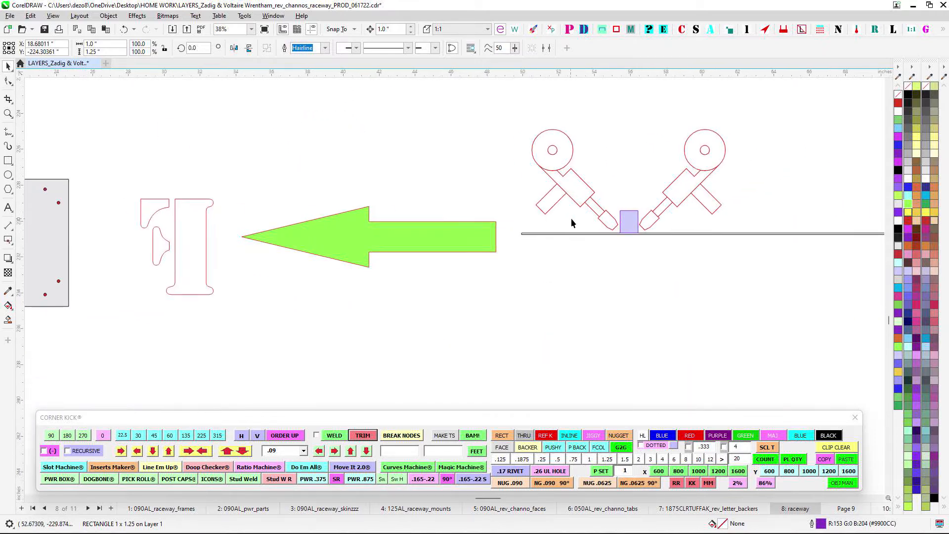
scroll(617, 223, up, 1)
drag(636, 227, 417, 230)
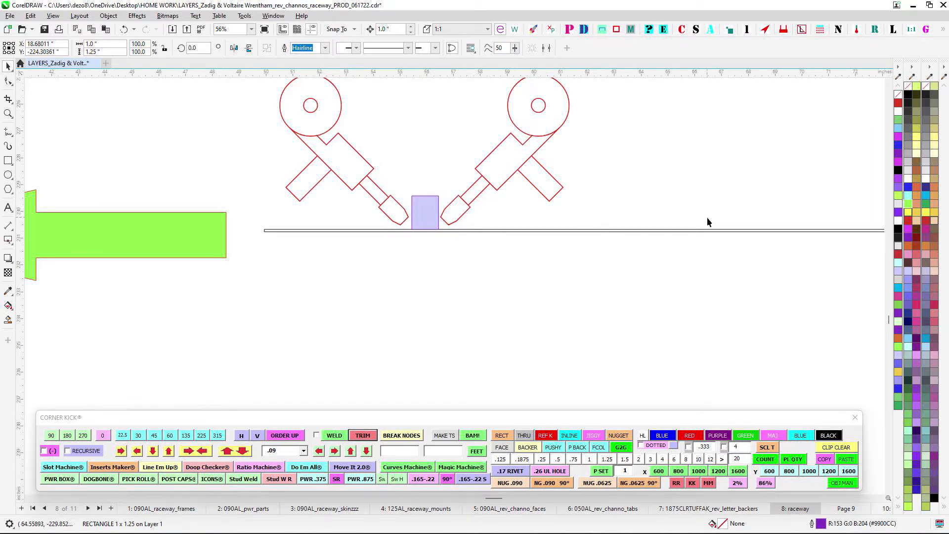
scroll(706, 222, down, 3)
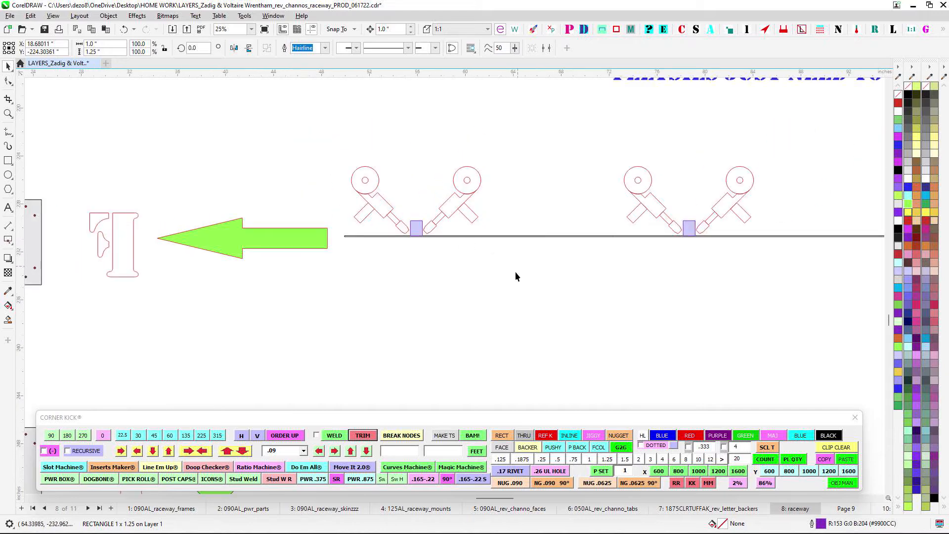
mouse_move(516, 272)
mouse_down()
mouse_move(709, 267)
mouse_move(524, 253)
mouse_up()
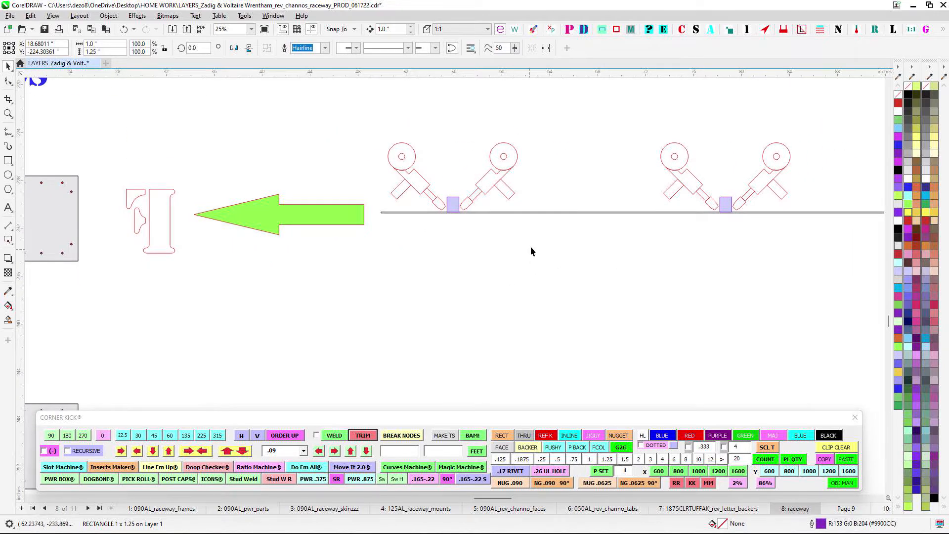
Clear the selection and inspect the weld location at the base of the first tube piece
scroll(533, 242, down, 1)
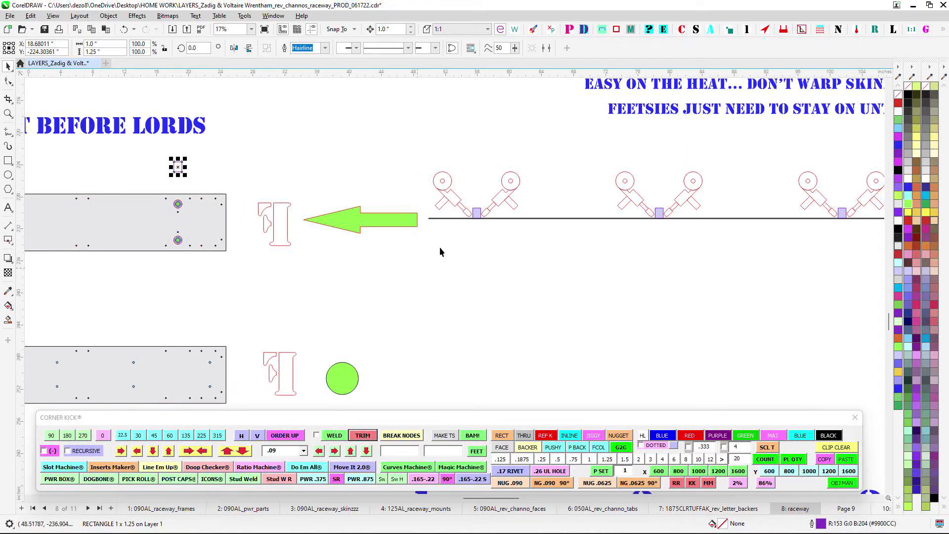
click(471, 161)
scroll(492, 201, up, 2)
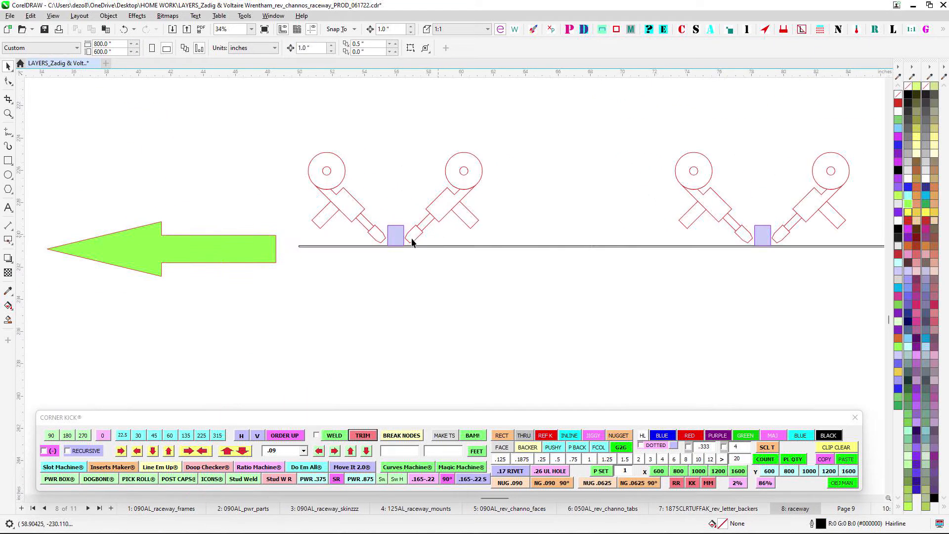
scroll(414, 248, up, 1)
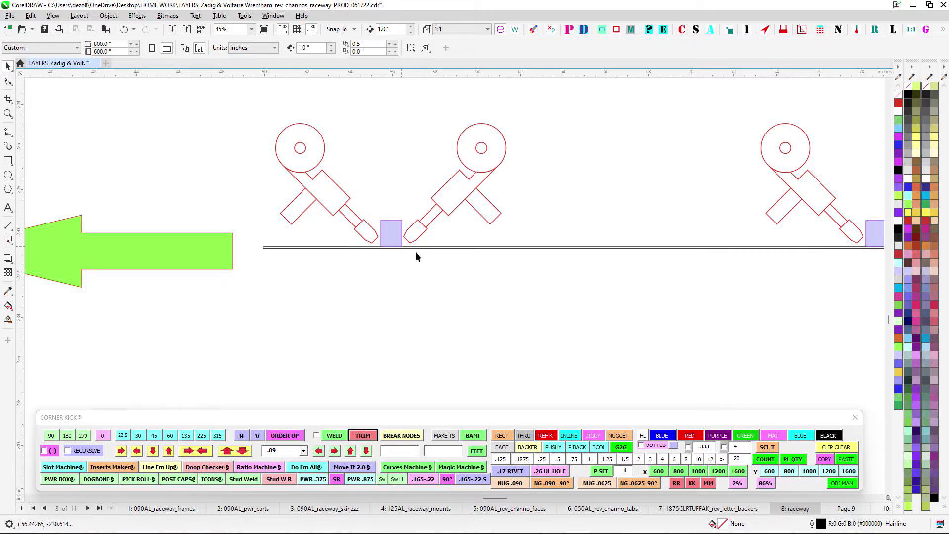
scroll(417, 256, down, 2)
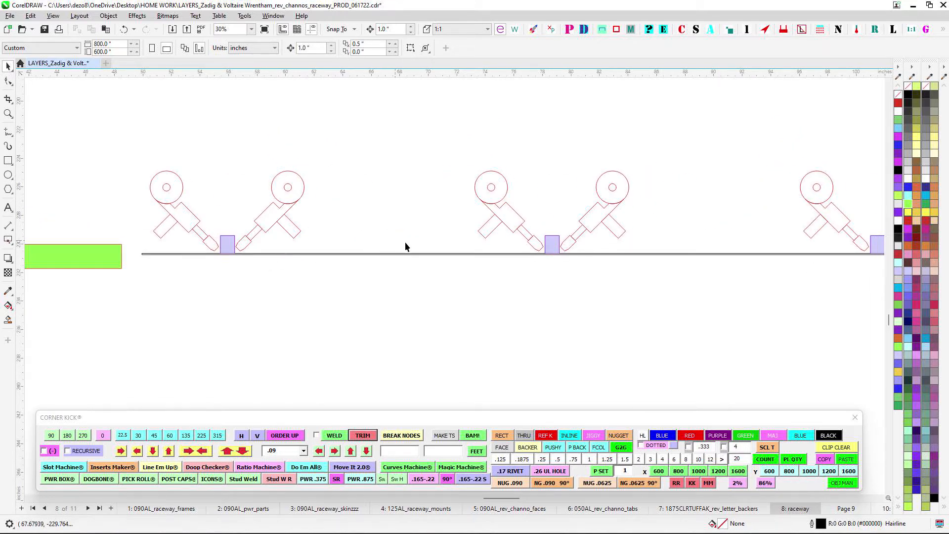
Compare the second tube piece's weld setup with the other feetsies along the backer, including the heat warning note
scroll(407, 246, right, 2)
scroll(513, 249, up, 1)
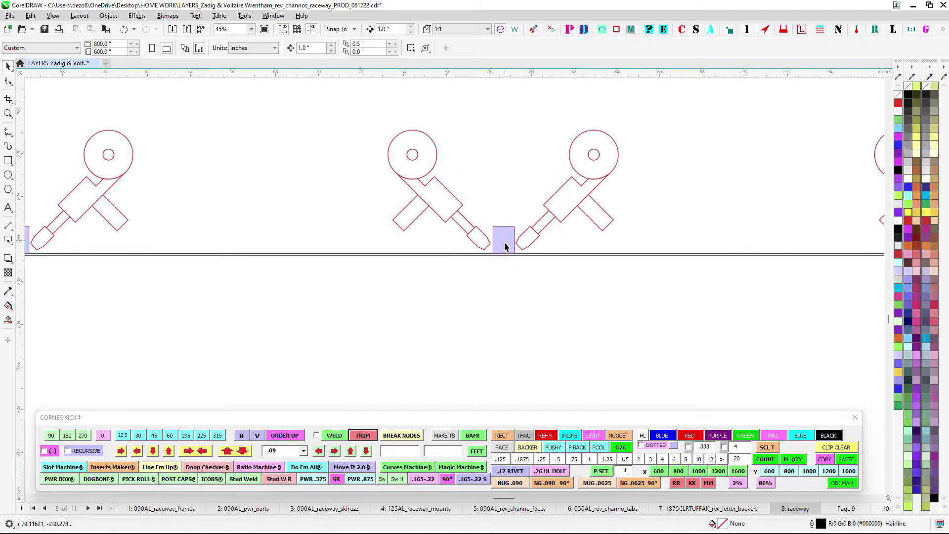
drag(500, 203, 490, 146)
scroll(503, 238, down, 1)
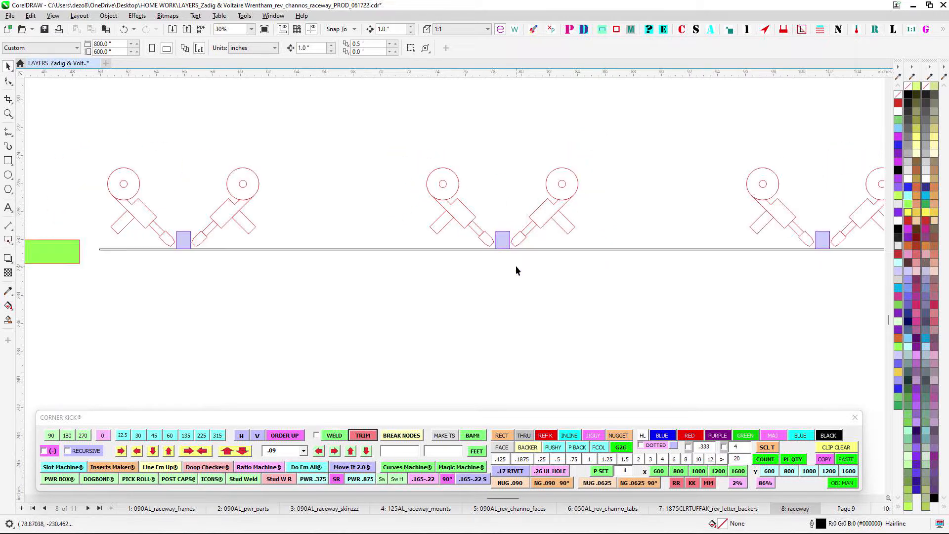
scroll(501, 274, down, 1)
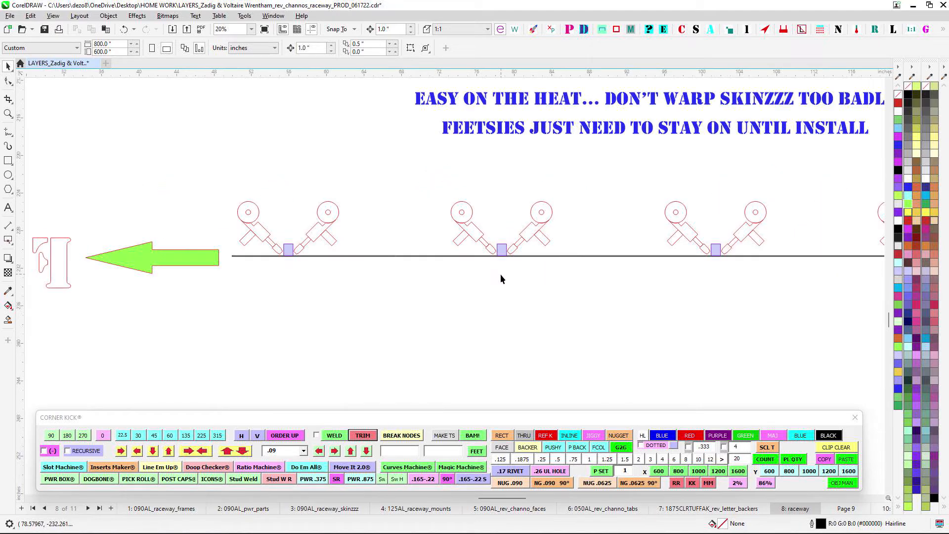
scroll(322, 226, up, 2)
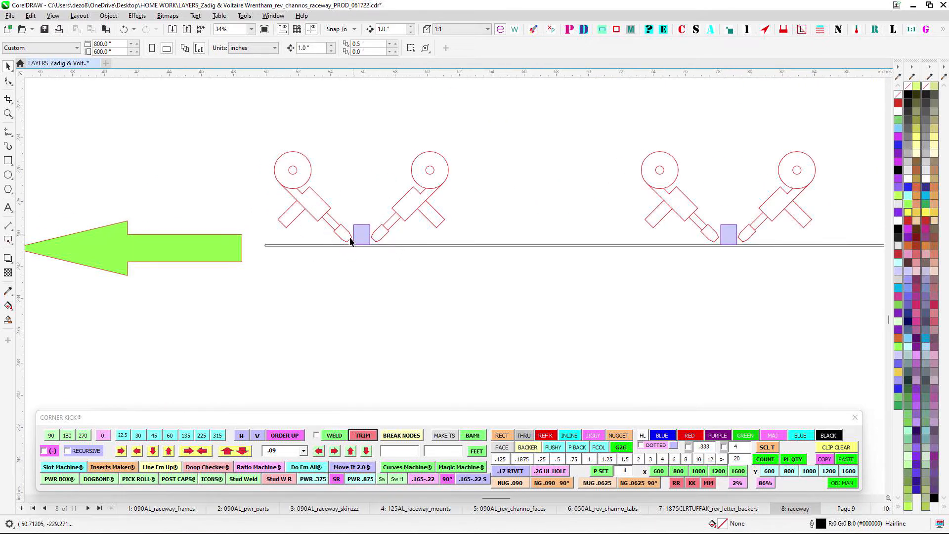
Relate the feetsies weld diagram to the right BACK panel, and review the LEFT and RIGHT panel layouts
scroll(406, 267, down, 1)
scroll(415, 263, left, 2)
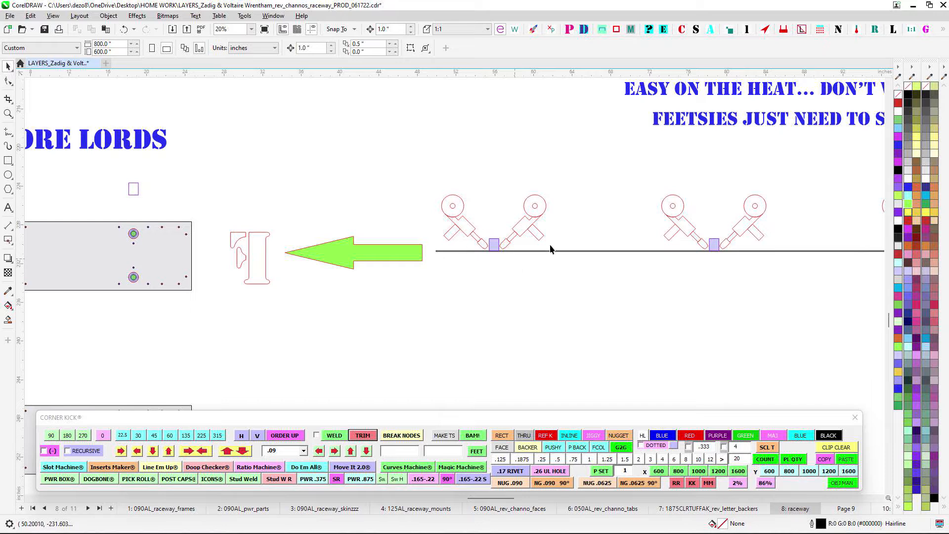
scroll(663, 249, down, 1)
drag(386, 258, 618, 230)
drag(241, 256, 462, 261)
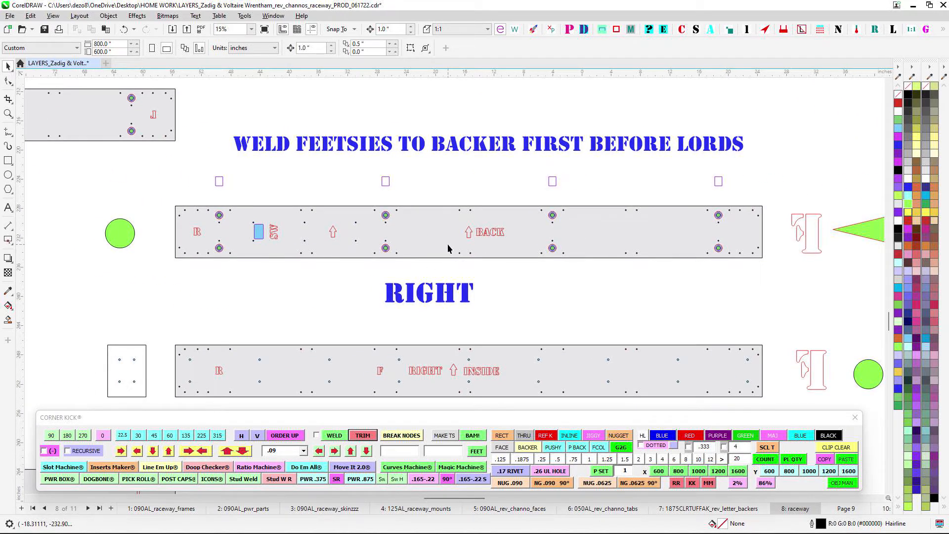
scroll(456, 239, down, 1)
scroll(539, 224, down, 3)
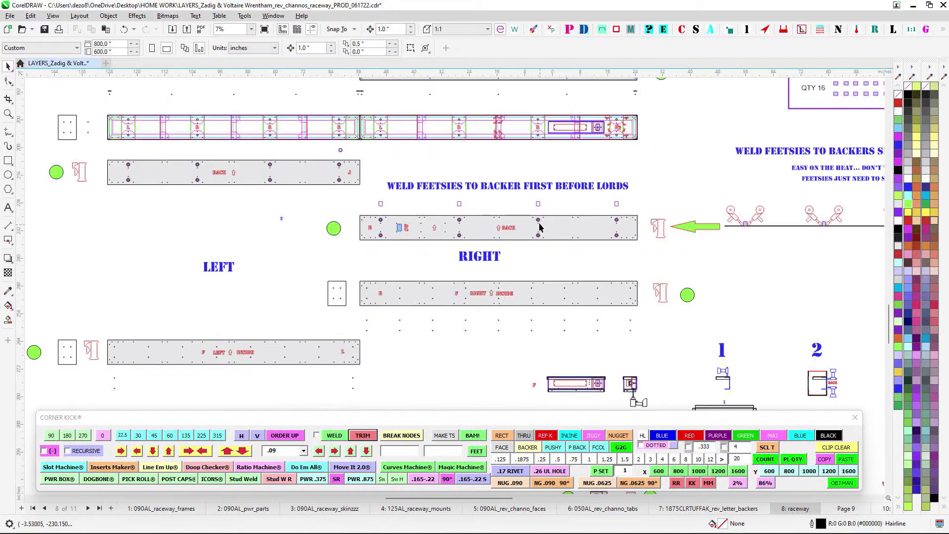
Examine where the power box sits inside the assembled raceway above the right BACK panel
drag(547, 211, 554, 271)
scroll(515, 191, up, 1)
scroll(349, 203, up, 2)
scroll(557, 212, down, 1)
scroll(591, 159, up, 3)
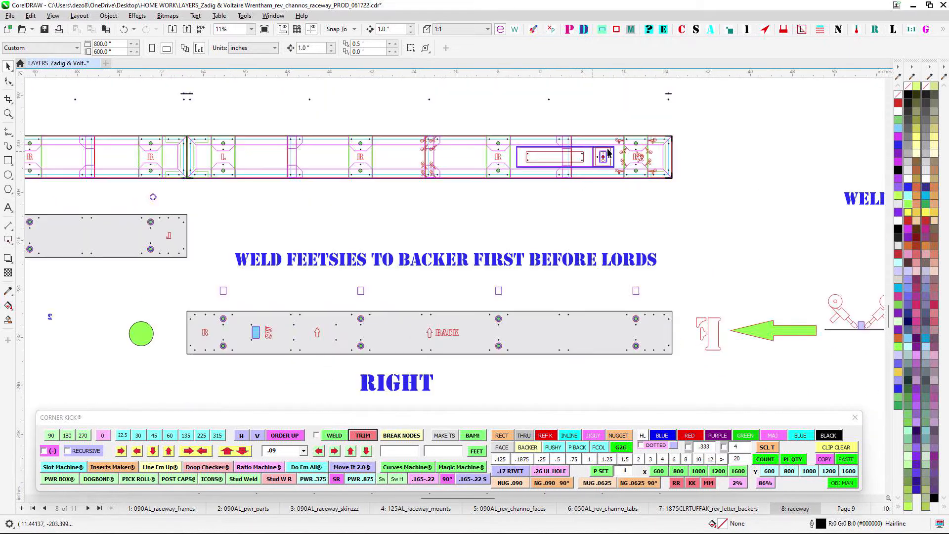
scroll(603, 133, up, 2)
drag(591, 127, 462, 148)
scroll(388, 199, down, 1)
drag(409, 227, 471, 221)
scroll(404, 232, down, 1)
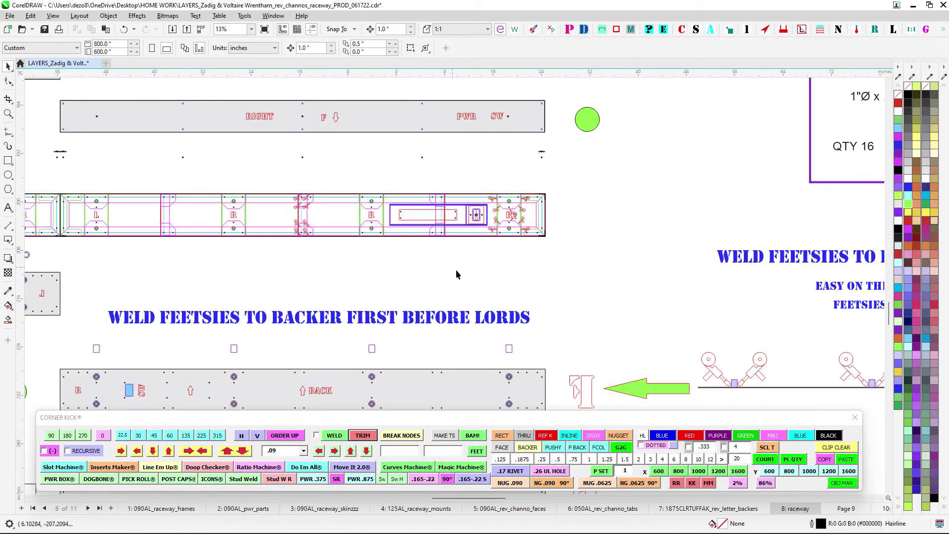
Review the power box part layouts below the raceway panels and the numbered assembly stages 1 to 3
scroll(452, 313, down, 6)
drag(480, 304, 400, 132)
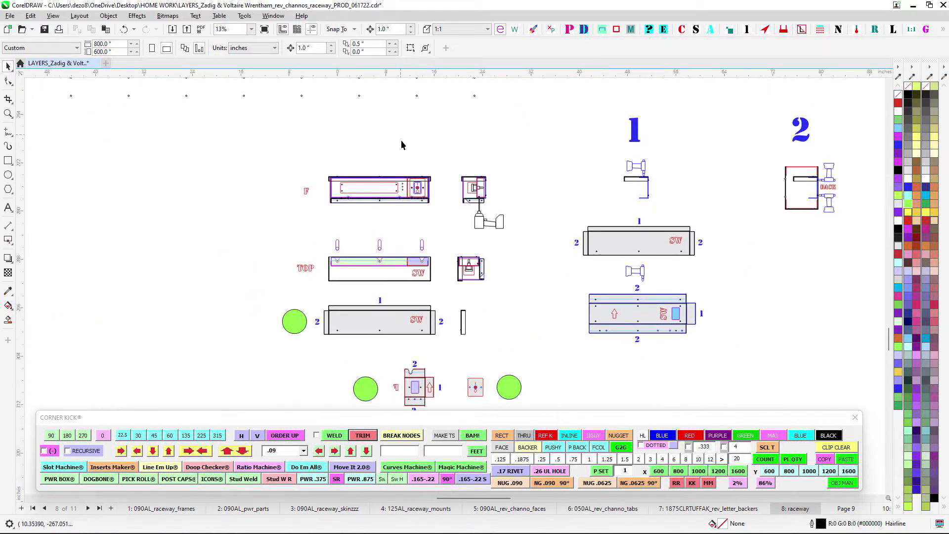
drag(473, 347, 487, 217)
drag(580, 238, 489, 263)
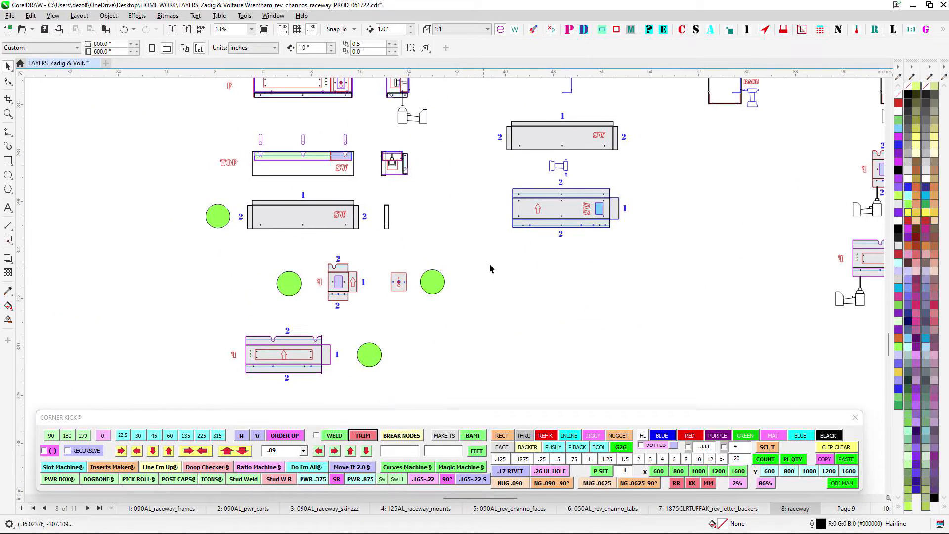
scroll(557, 199, up, 2)
drag(562, 190, 465, 204)
scroll(462, 208, up, 1)
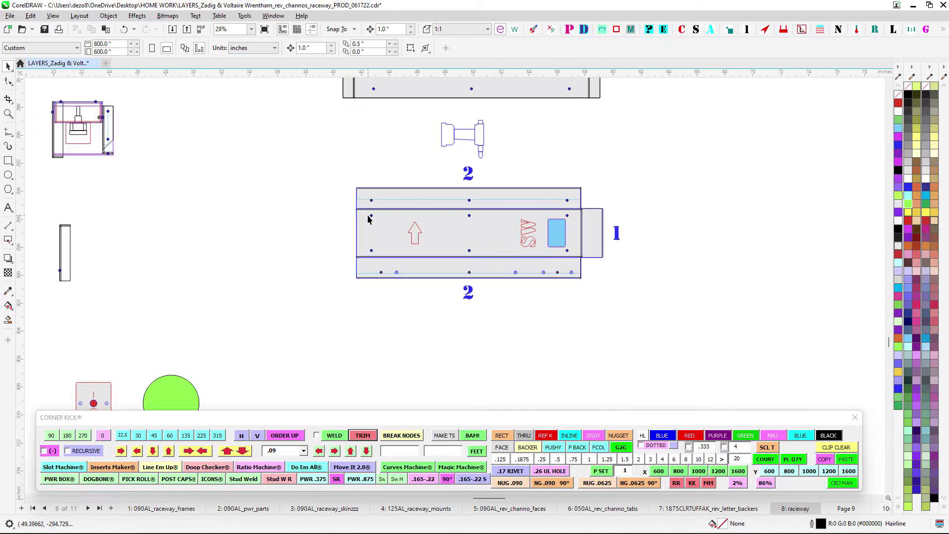
scroll(512, 195, down, 2)
drag(516, 172, 483, 295)
scroll(487, 198, down, 2)
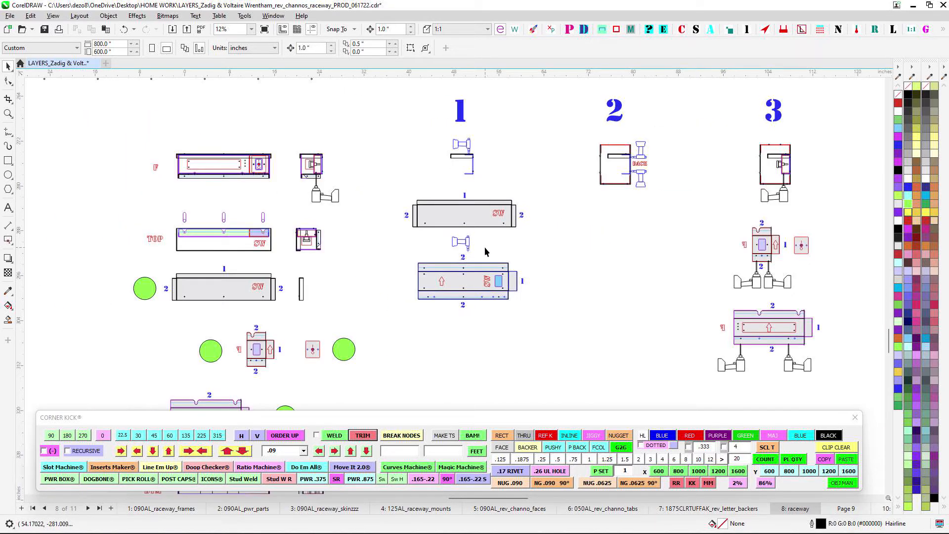
drag(485, 248, 405, 214)
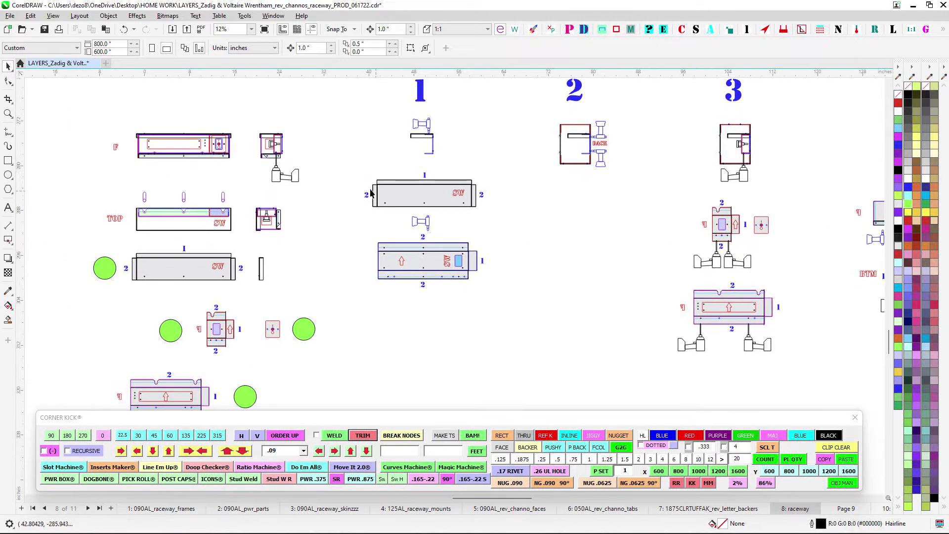
Select the lower SW part of stage 1 with its fold numbers and compare it with the neighbouring box parts
drag(571, 222, 570, 223)
scroll(407, 230, up, 1)
drag(338, 240, 567, 317)
scroll(566, 314, down, 1)
scroll(469, 275, up, 1)
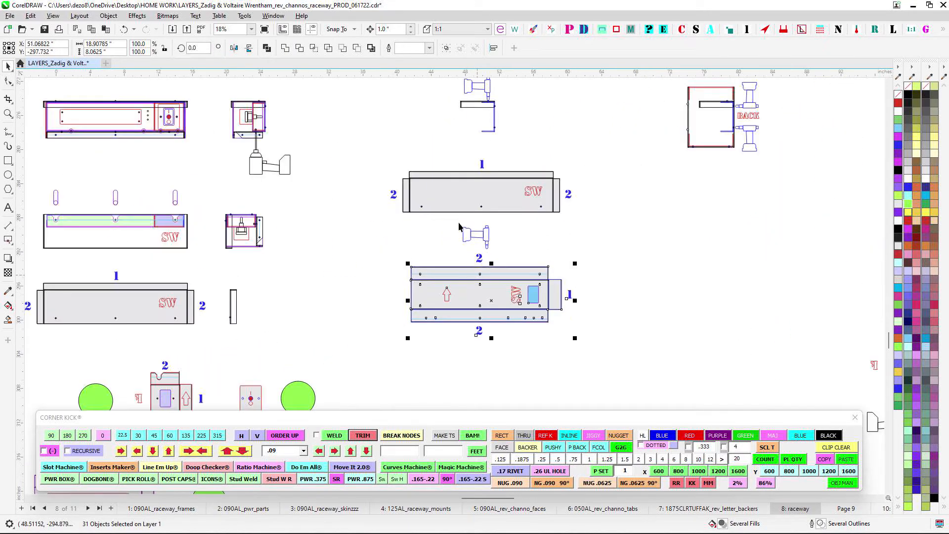
scroll(362, 295, down, 2)
scroll(342, 288, up, 1)
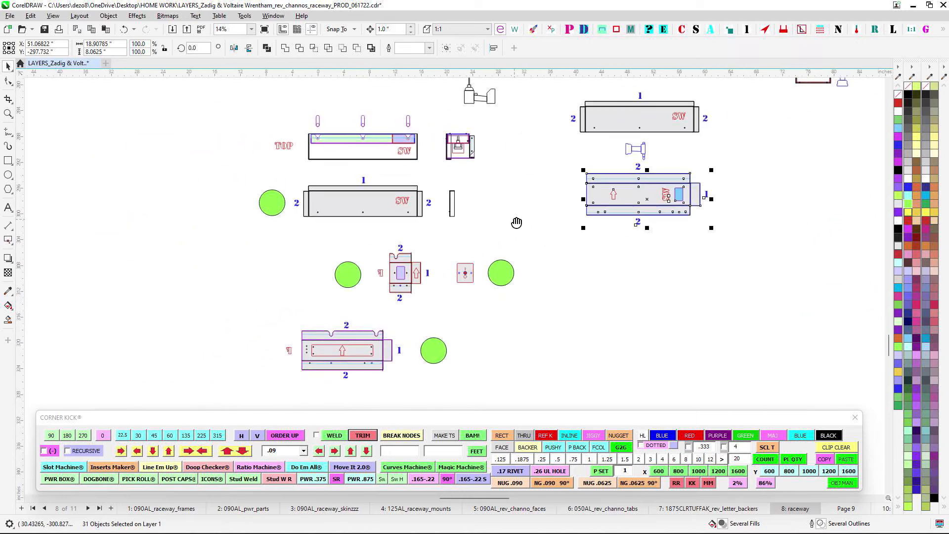
Inspect the rivet joint in the stage 1 side section and select the upper SW part with its fold numbers
scroll(374, 214, up, 4)
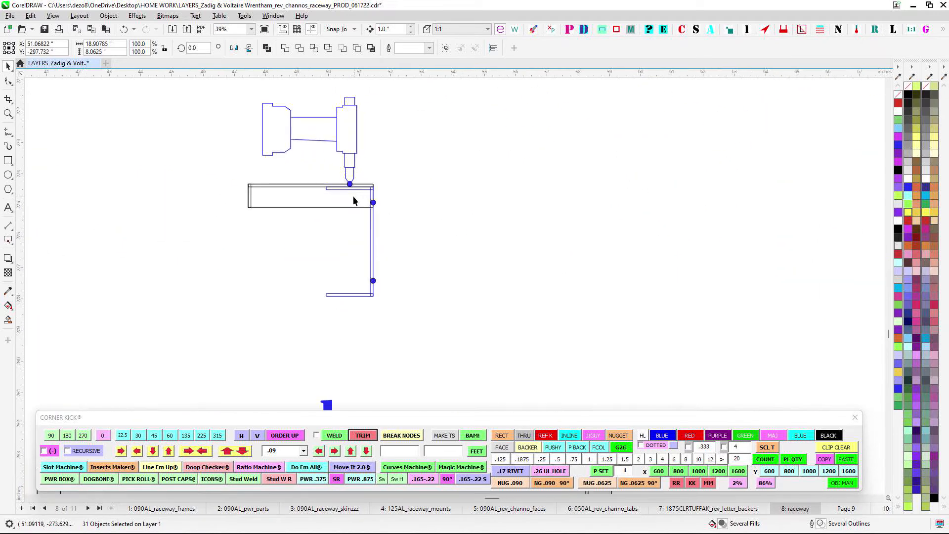
scroll(360, 203, down, 1)
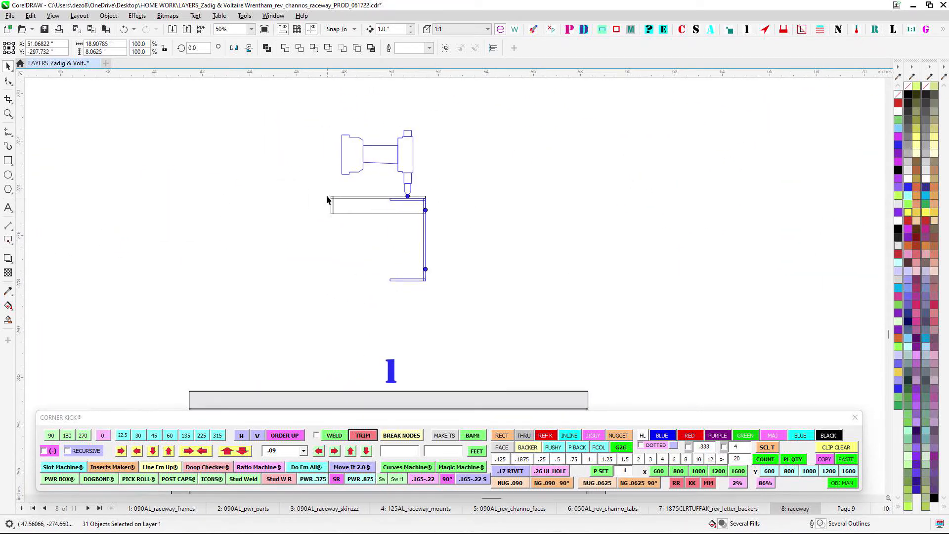
drag(512, 224, 512, 224)
scroll(437, 206, down, 1)
drag(216, 233, 534, 237)
scroll(621, 355, down, 3)
scroll(452, 310, up, 4)
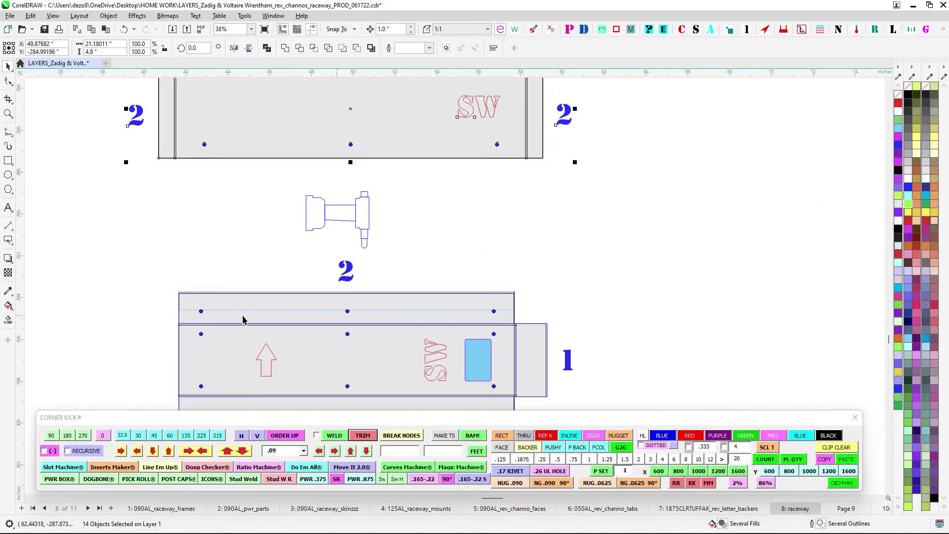
Examine the rivet holes along the flanges of the lower SW part and how they meet the upper part
drag(205, 313, 295, 220)
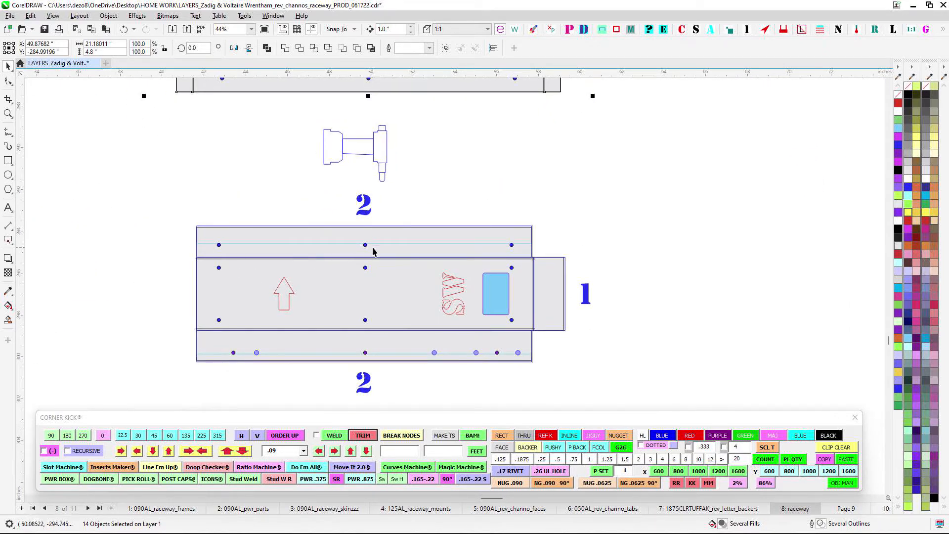
scroll(519, 246, down, 1)
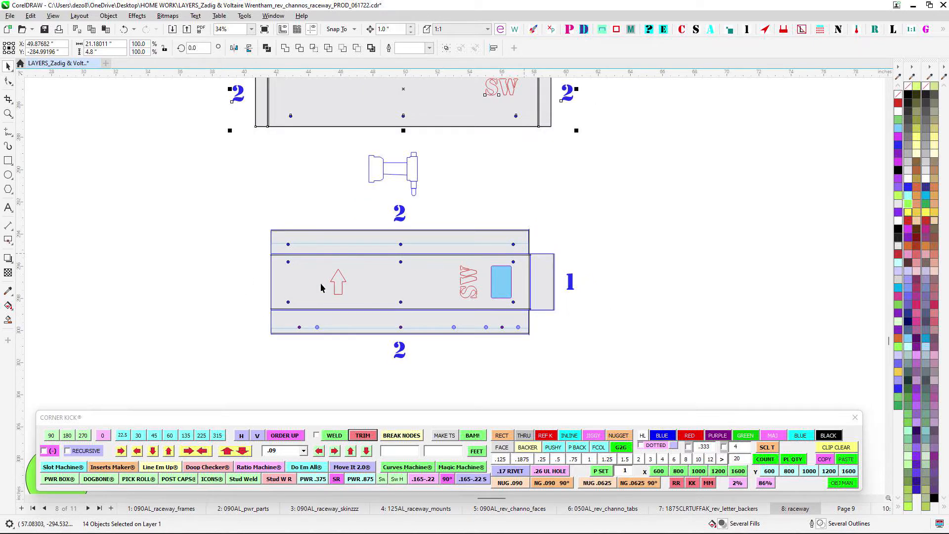
scroll(371, 235, down, 2)
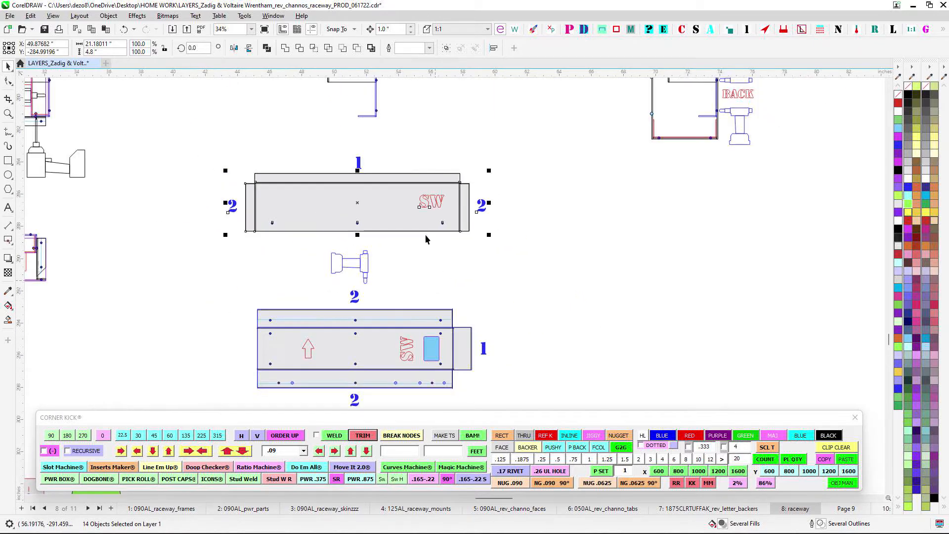
scroll(399, 177, down, 1)
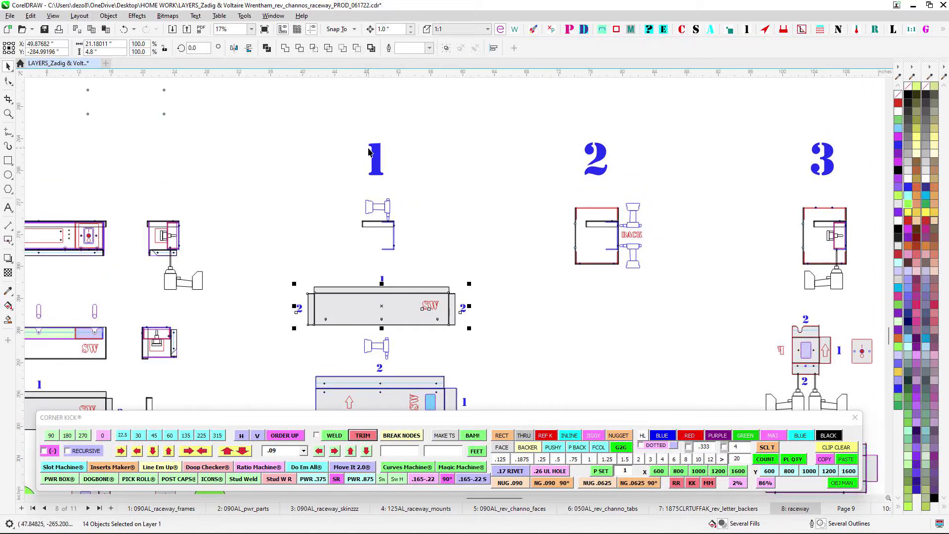
Nudge the back panel out of the stage 2 side section and return it to the box edge
drag(478, 218, 329, 205)
scroll(487, 210, up, 4)
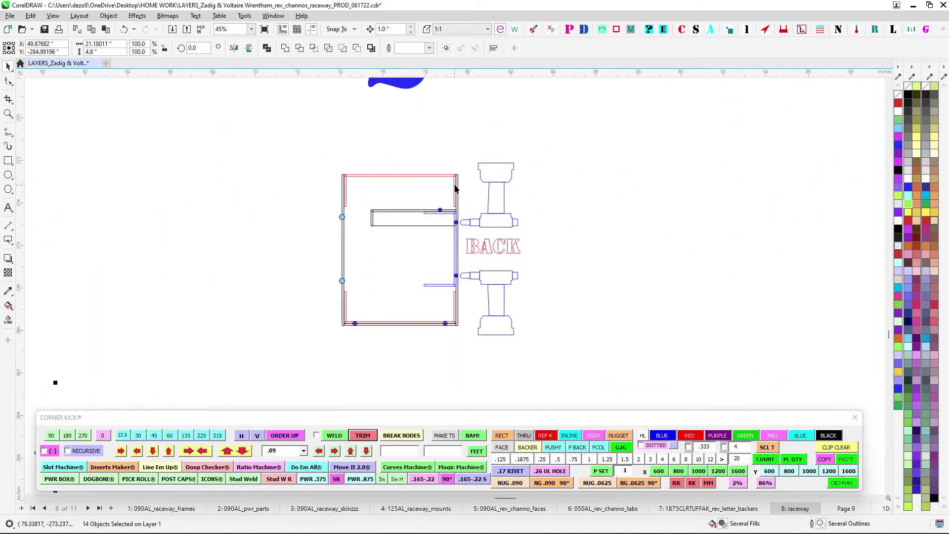
click(459, 186)
key(Right)
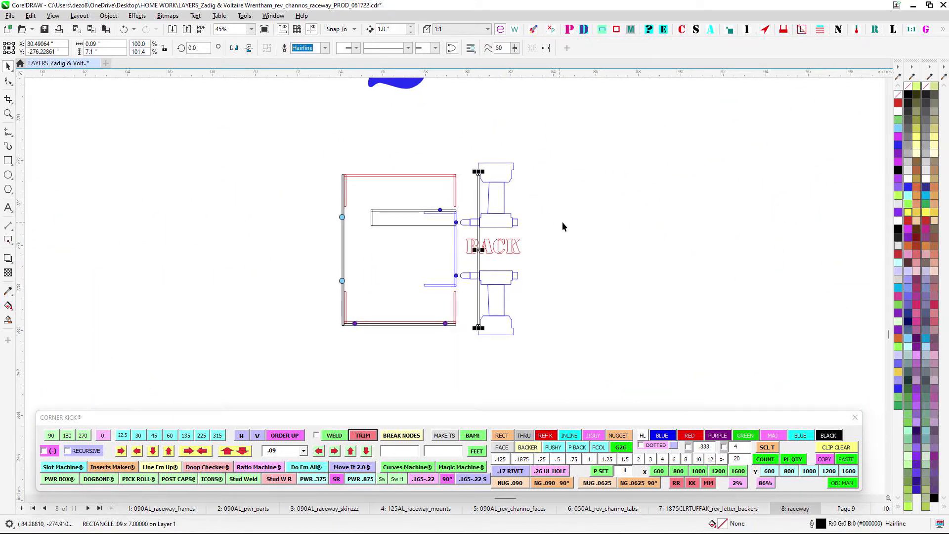
key(Left)
click(579, 228)
scroll(382, 213, up, 1)
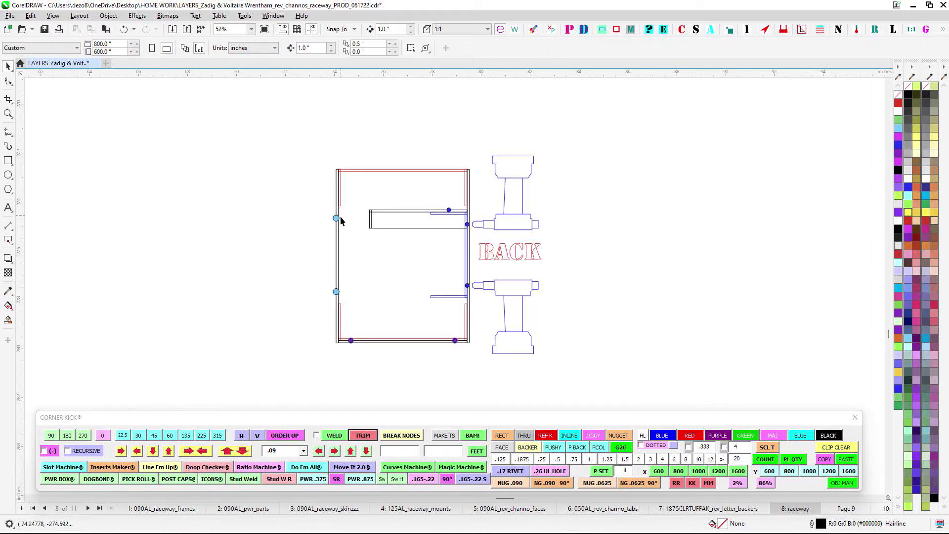
Identify the inner bracket parts in the stage 2 side section and select the upper rivet gun icon
drag(365, 197, 490, 307)
scroll(490, 212, up, 1)
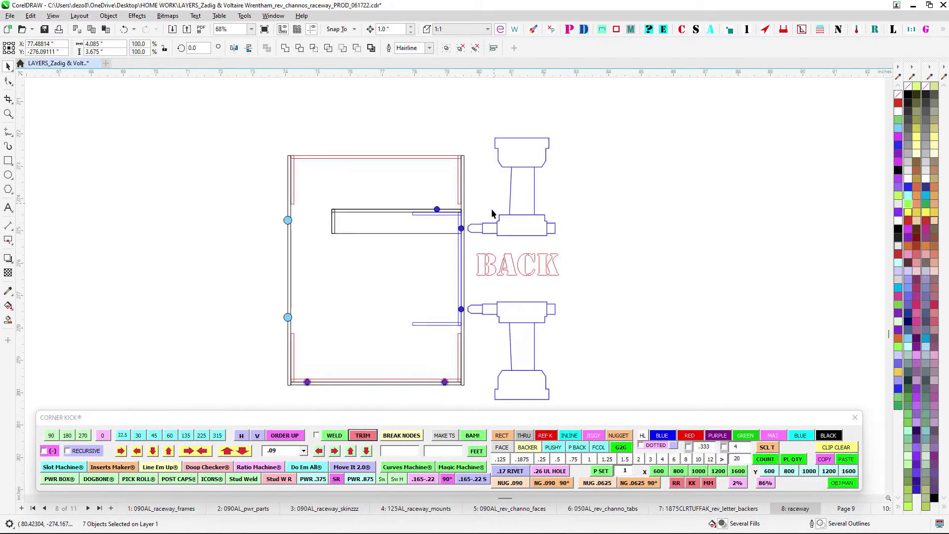
click(492, 213)
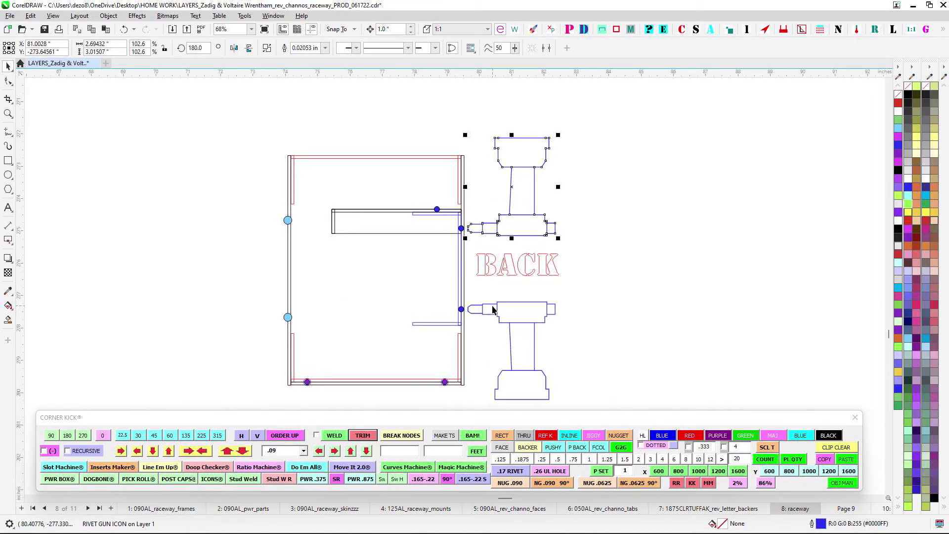
scroll(455, 277, down, 3)
drag(364, 315, 573, 238)
scroll(559, 255, down, 2)
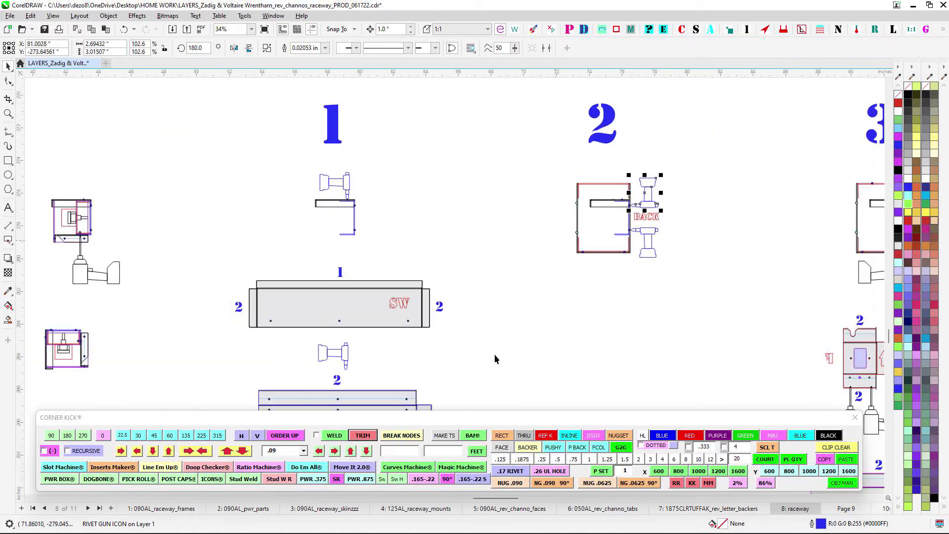
Compare the lower SW part's rivet holes with the BACK rivet locations in the stage 2 section, and clear the selection
drag(494, 354, 490, 223)
scroll(325, 303, up, 1)
scroll(325, 303, up, 1)
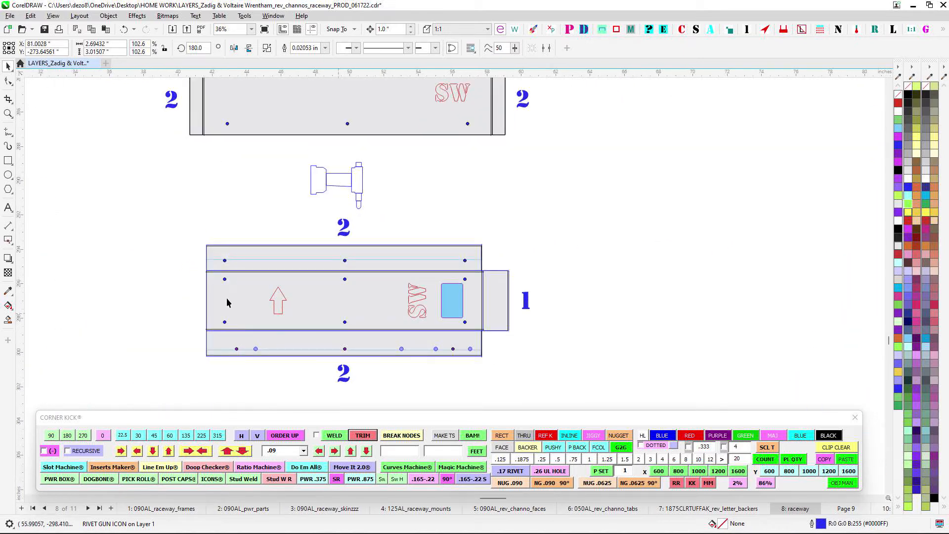
scroll(401, 292, down, 2)
drag(664, 202, 350, 329)
scroll(395, 178, up, 2)
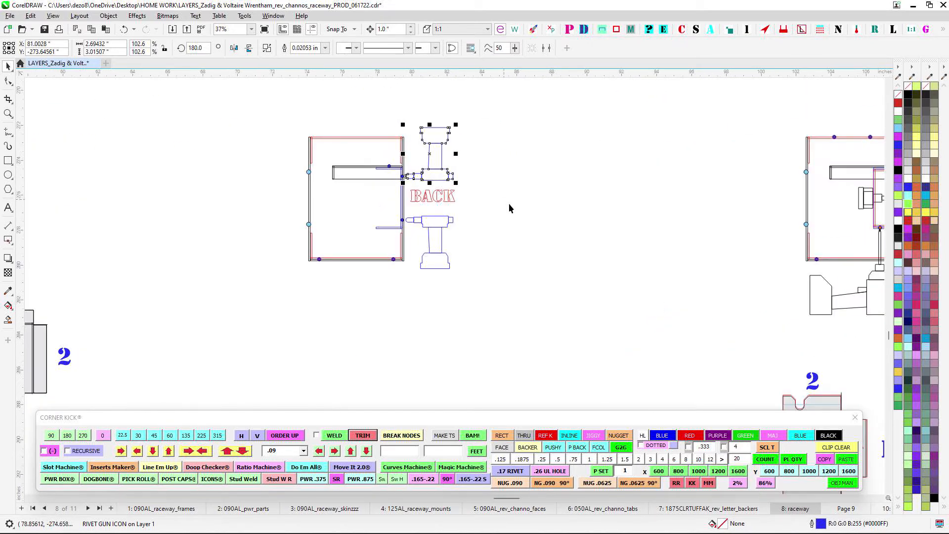
click(509, 203)
scroll(410, 196, down, 3)
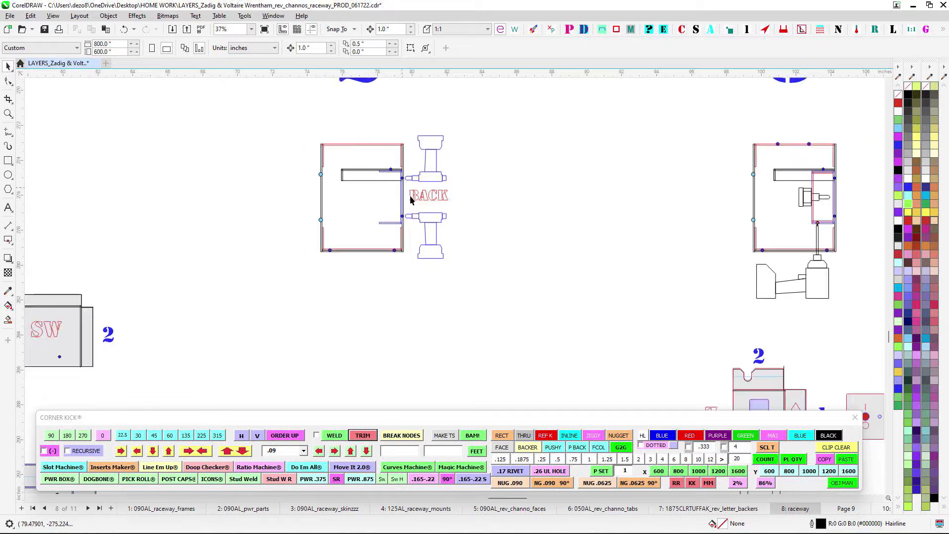
Highlight the row of holes along the lower flange of the stage 1 SW part, and clear the selection
drag(392, 316, 597, 166)
scroll(177, 346, up, 2)
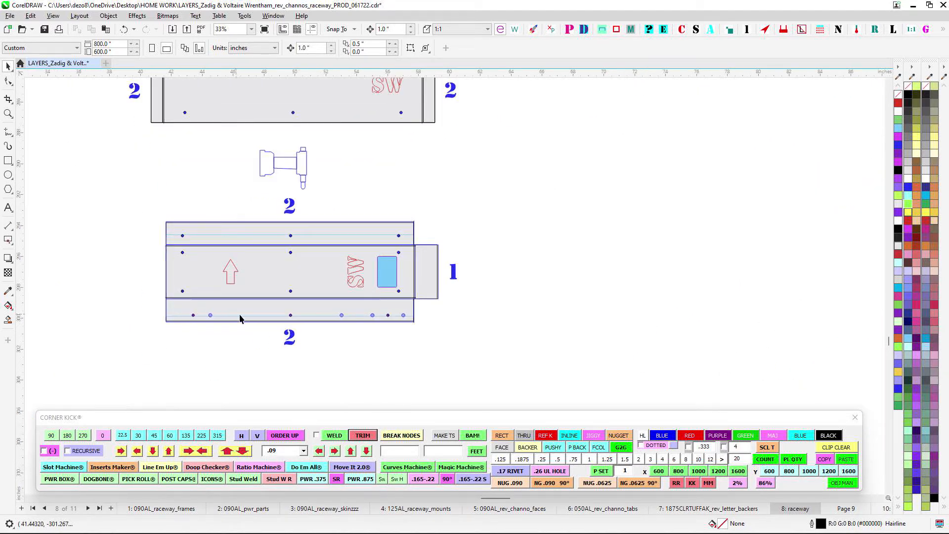
drag(178, 317, 159, 318)
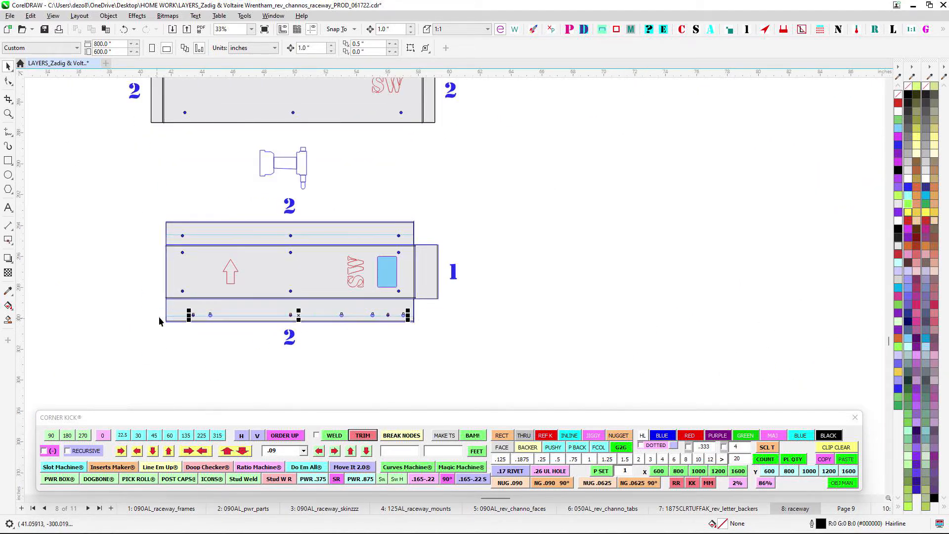
click(458, 319)
scroll(592, 253, down, 1)
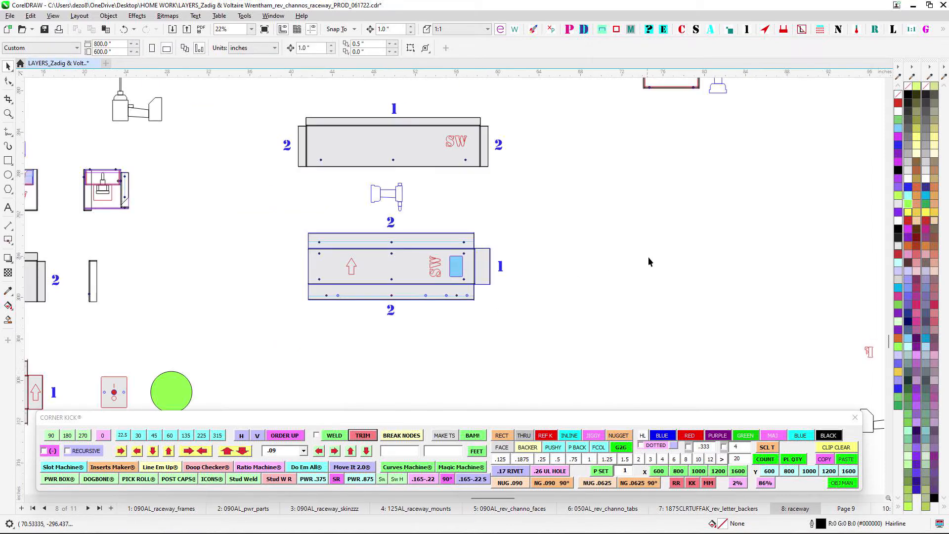
Examine the stage 3 side section and the drill positions on the two notched parts beneath it
drag(648, 257, 311, 310)
scroll(367, 270, down, 1)
scroll(538, 141, up, 1)
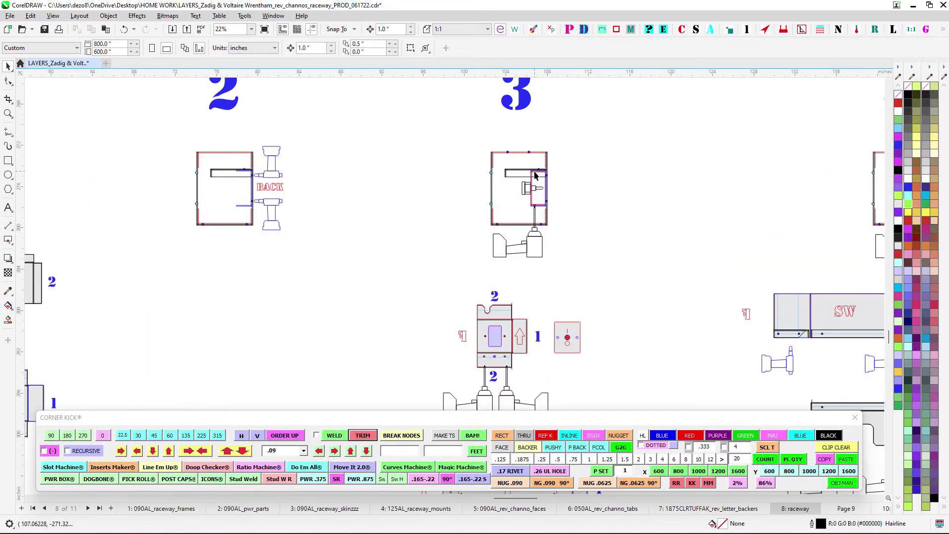
drag(562, 272, 503, 138)
scroll(450, 199, up, 1)
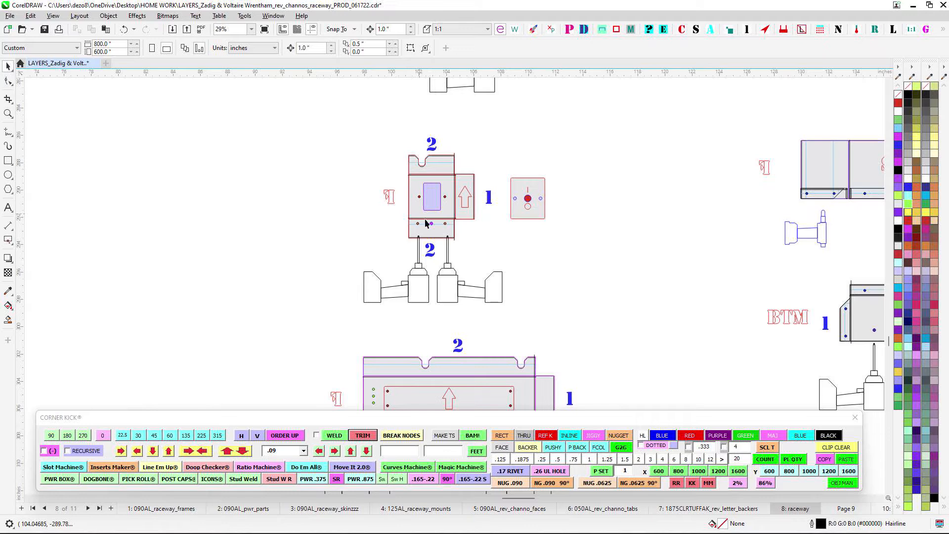
drag(485, 301, 446, 141)
scroll(392, 235, up, 2)
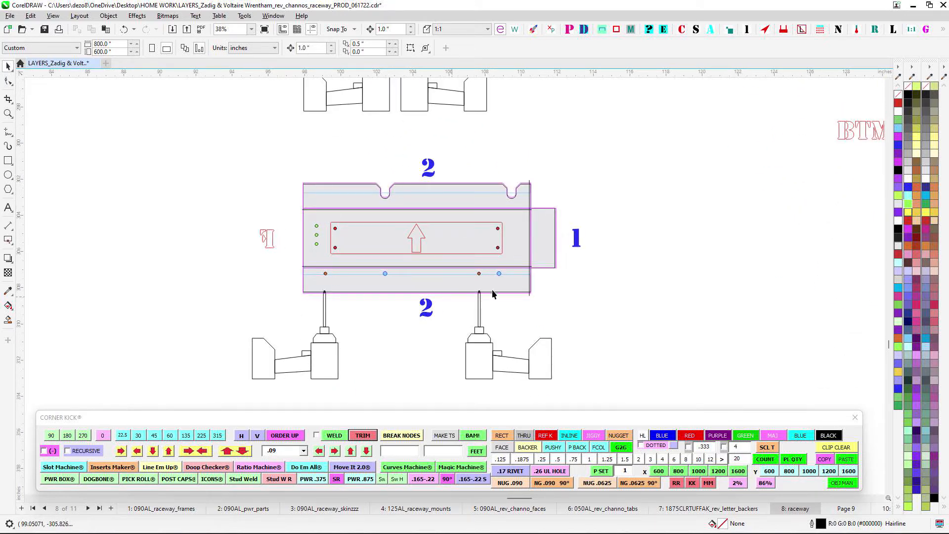
Relate the small notched switch part and its cover plate to their place in the stage 3 side section
scroll(482, 222, down, 1)
drag(483, 197, 507, 228)
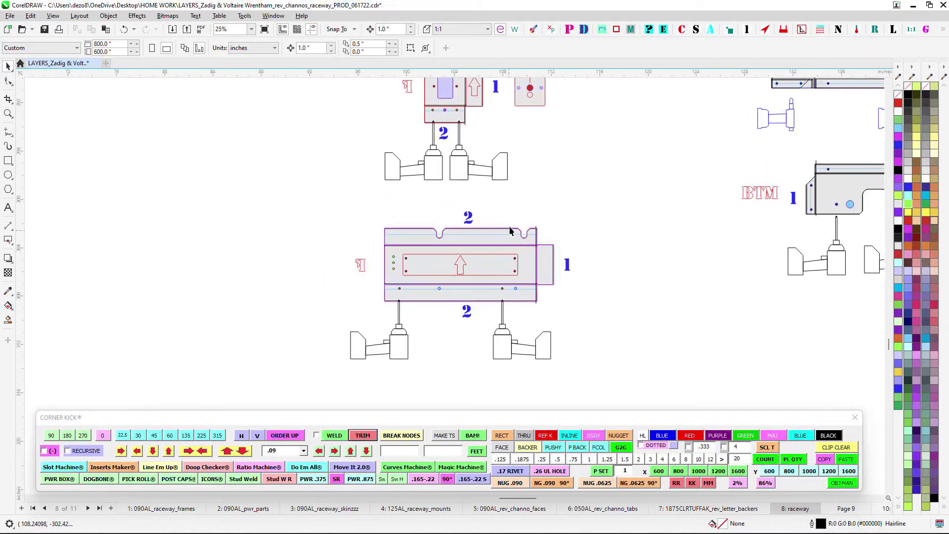
drag(486, 262, 451, 268)
scroll(442, 260, down, 1)
drag(499, 219, 506, 300)
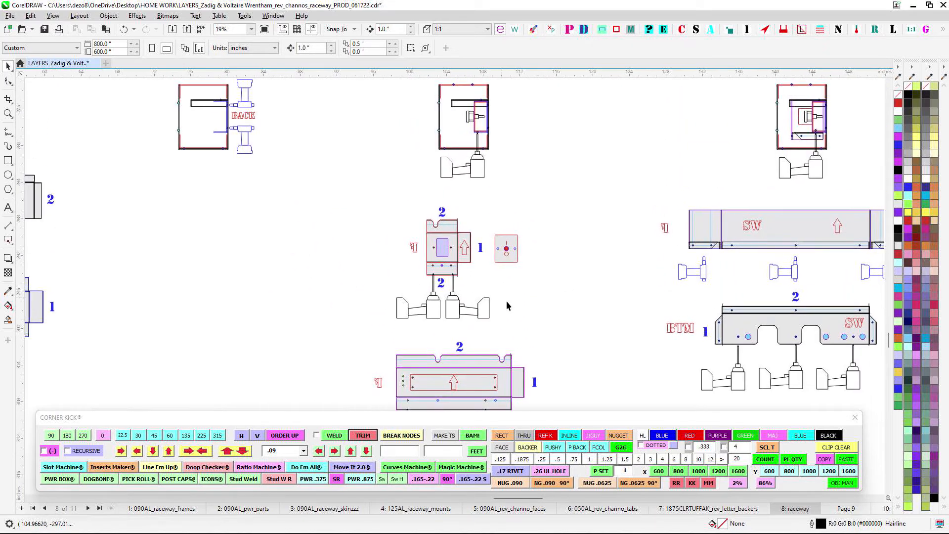
scroll(473, 118, up, 2)
scroll(473, 119, up, 1)
drag(473, 118, 481, 137)
scroll(481, 143, down, 1)
drag(482, 248, 469, 198)
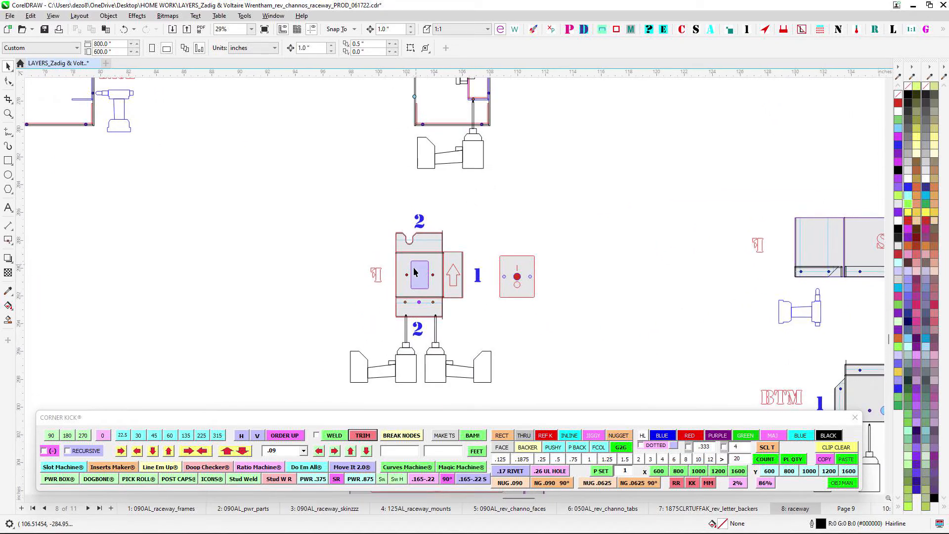
drag(439, 230, 430, 315)
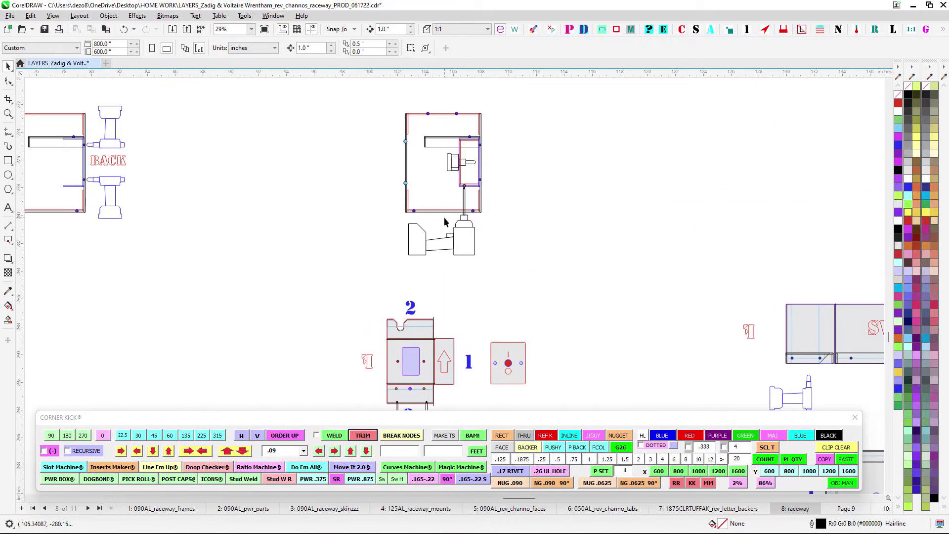
Select the red channel outline in the stage 3 side section and relate it to the small notched part beneath
scroll(463, 145, up, 4)
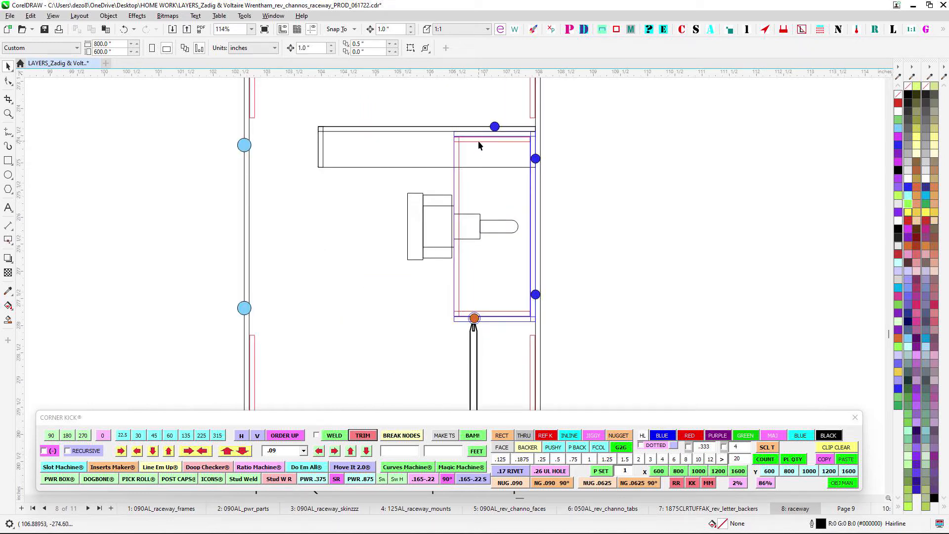
click(479, 142)
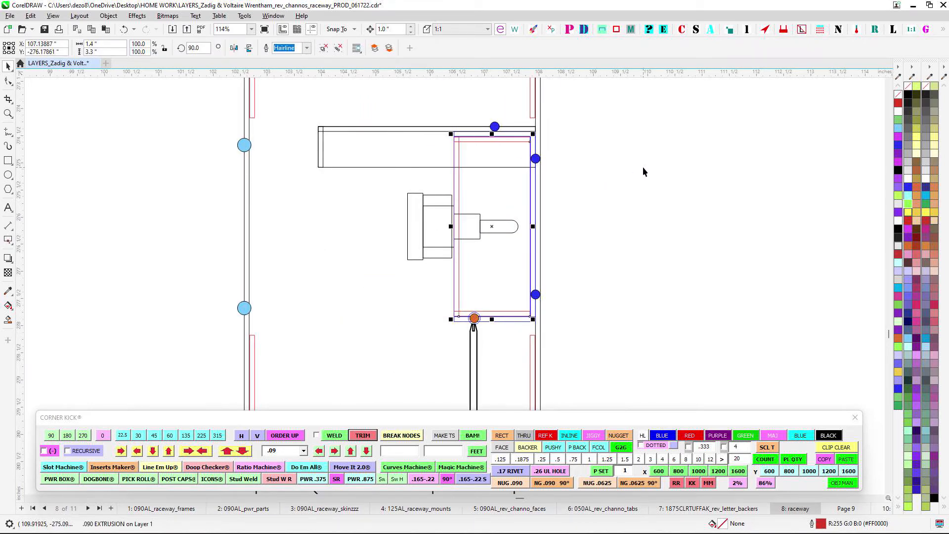
scroll(610, 189, down, 3)
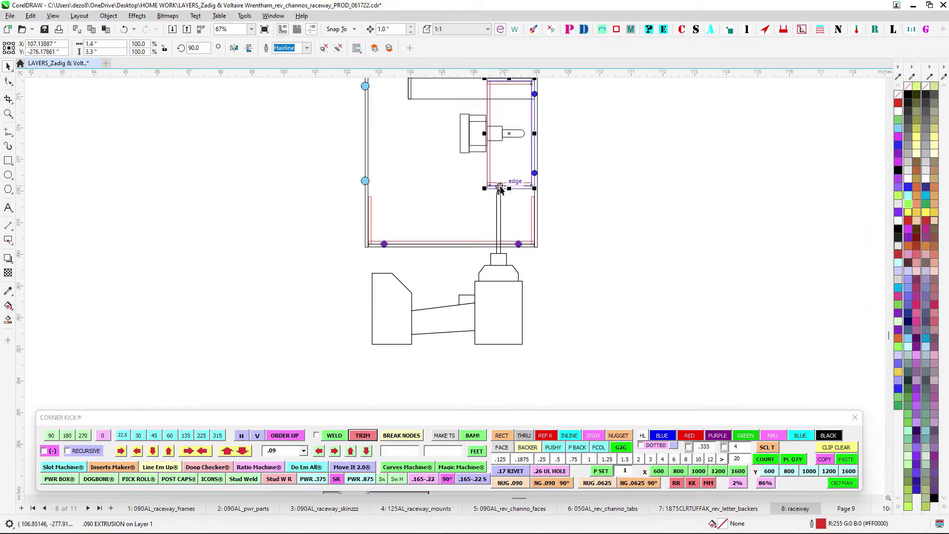
scroll(576, 297, down, 1)
drag(591, 312, 548, 79)
scroll(384, 298, up, 1)
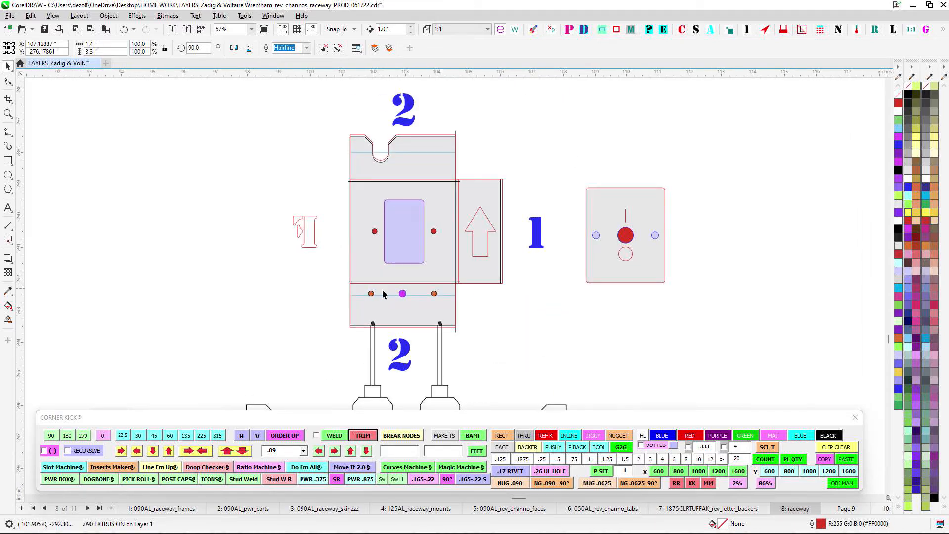
Examine the lower flange holes of the stage 1 SW part in relation to the small notched part in stage 3
scroll(438, 288, down, 3)
drag(288, 225, 655, 214)
scroll(269, 258, down, 1)
drag(269, 258, 385, 202)
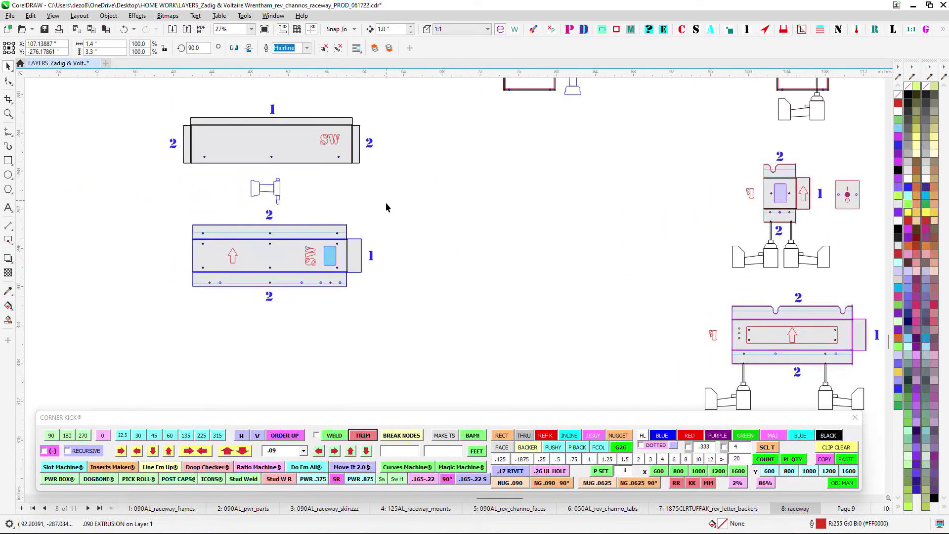
scroll(343, 280, up, 1)
scroll(348, 278, up, 2)
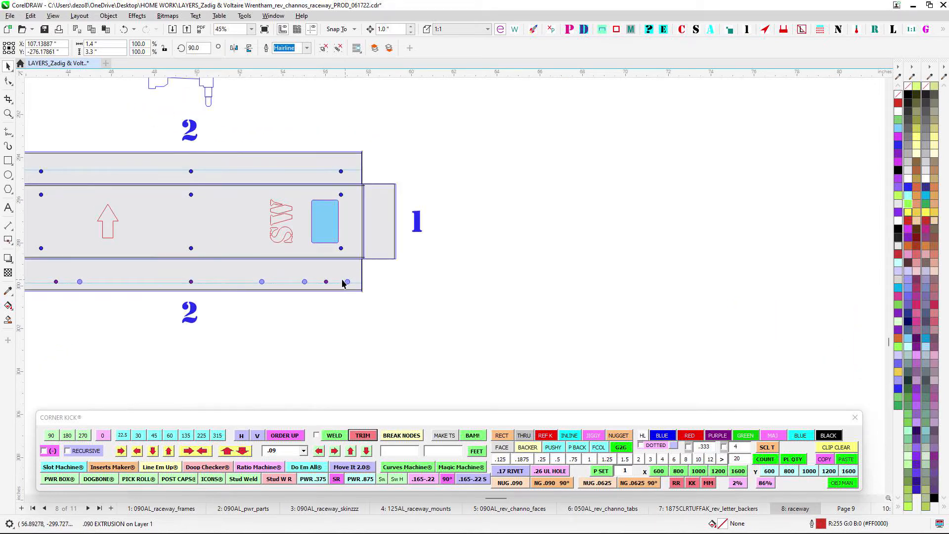
scroll(342, 280, down, 3)
drag(341, 300, 309, 305)
scroll(374, 303, down, 2)
drag(452, 292, 339, 282)
scroll(657, 221, up, 3)
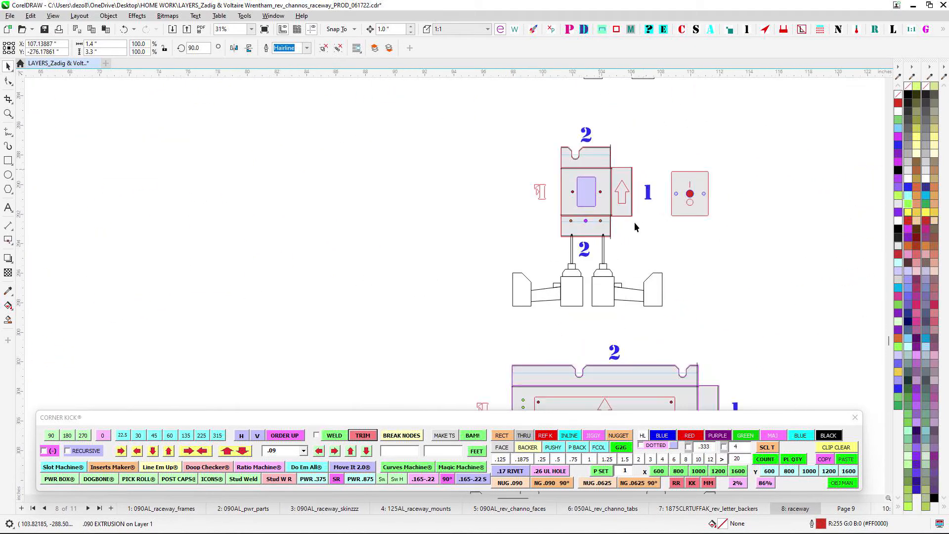
Select the switch cover plate beside the small notched part in stage 3
scroll(658, 197, up, 3)
click(639, 224)
scroll(638, 217, up, 1)
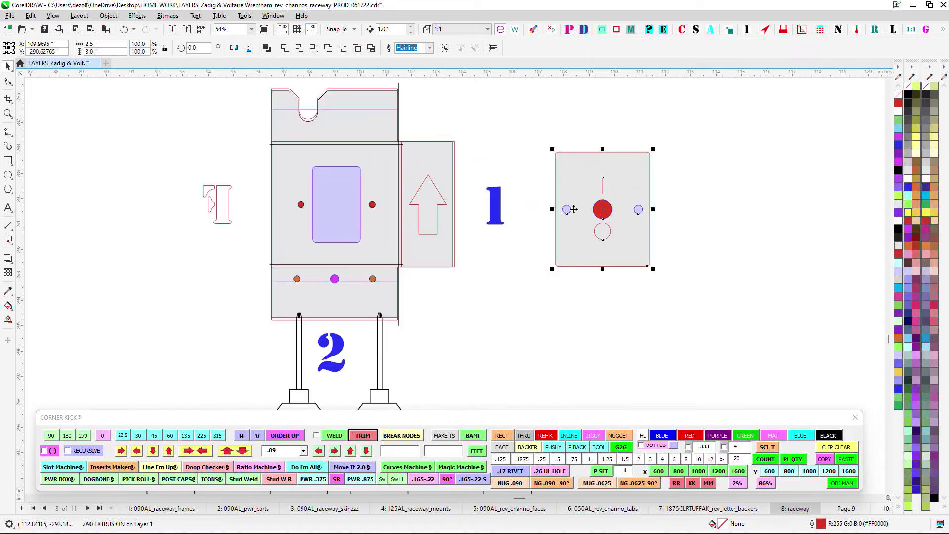
scroll(280, 214, down, 1)
scroll(441, 259, down, 1)
scroll(496, 271, down, 1)
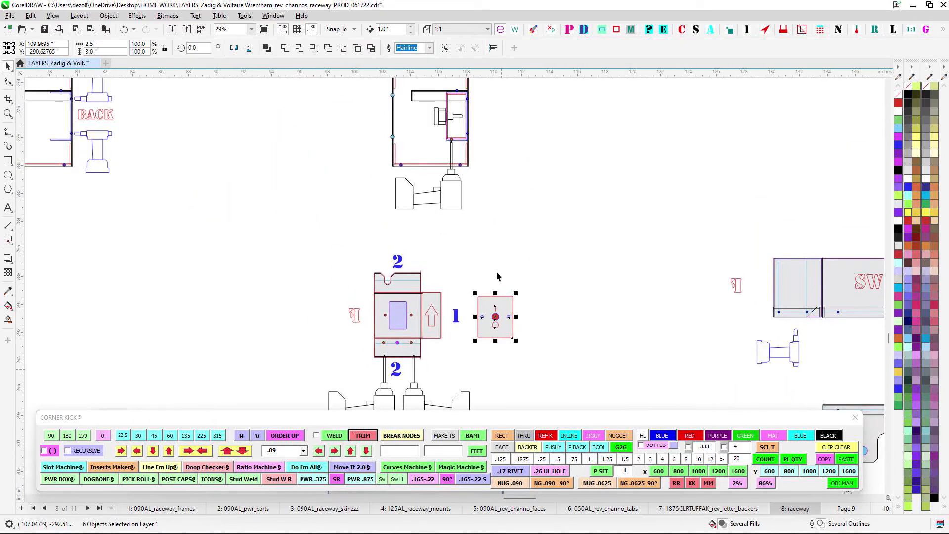
In the stage 3 side section, shift the red channel outline 2 inches left and 2 inches down, and return it to its place
scroll(480, 183, up, 3)
scroll(482, 178, down, 2)
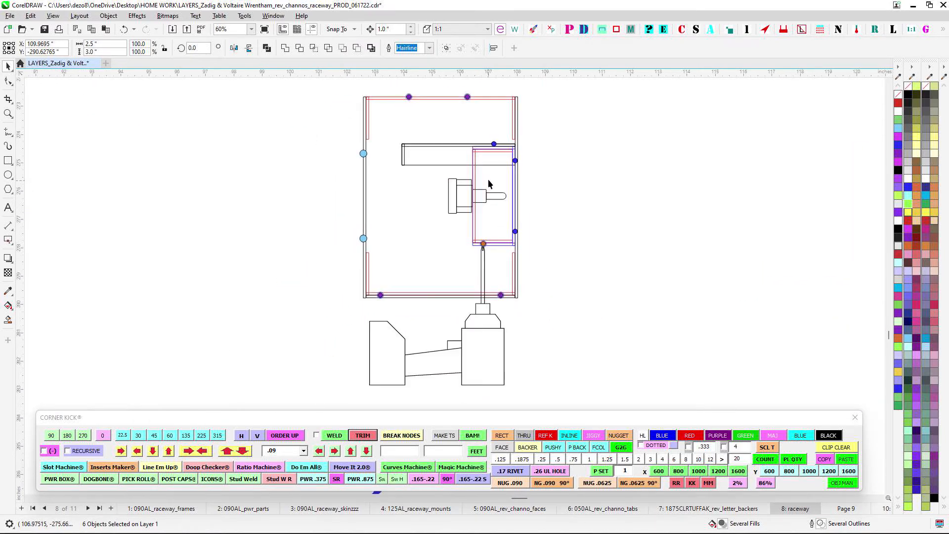
scroll(500, 193, up, 1)
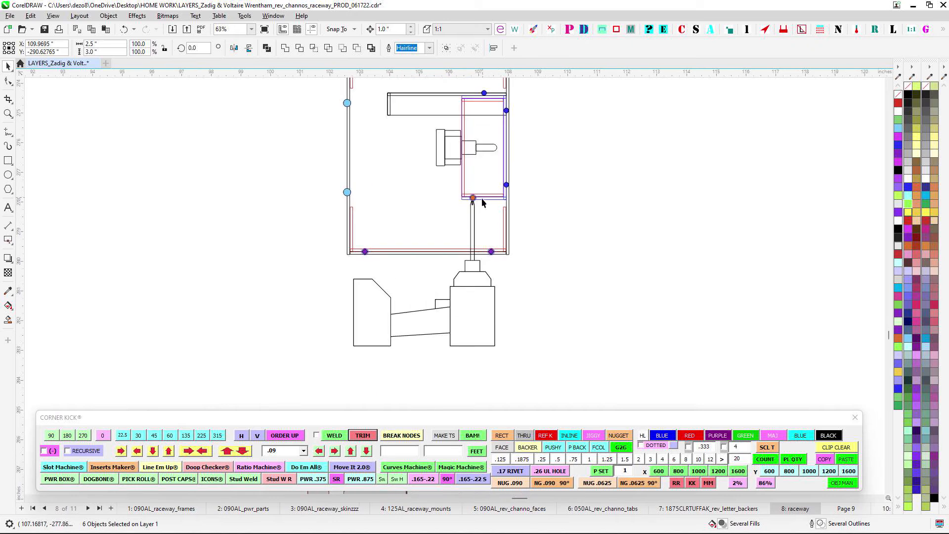
scroll(472, 202, up, 1)
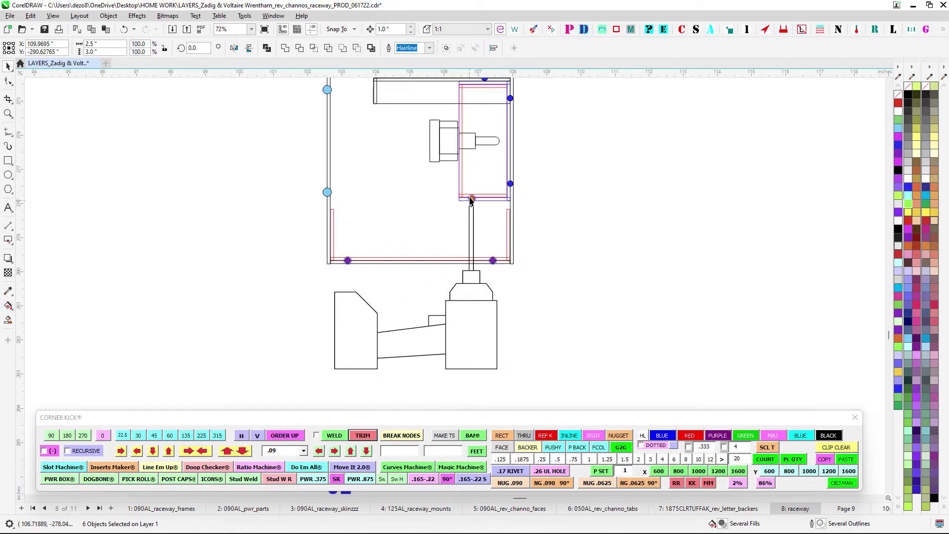
click(462, 177)
key(Left)
key(Left)
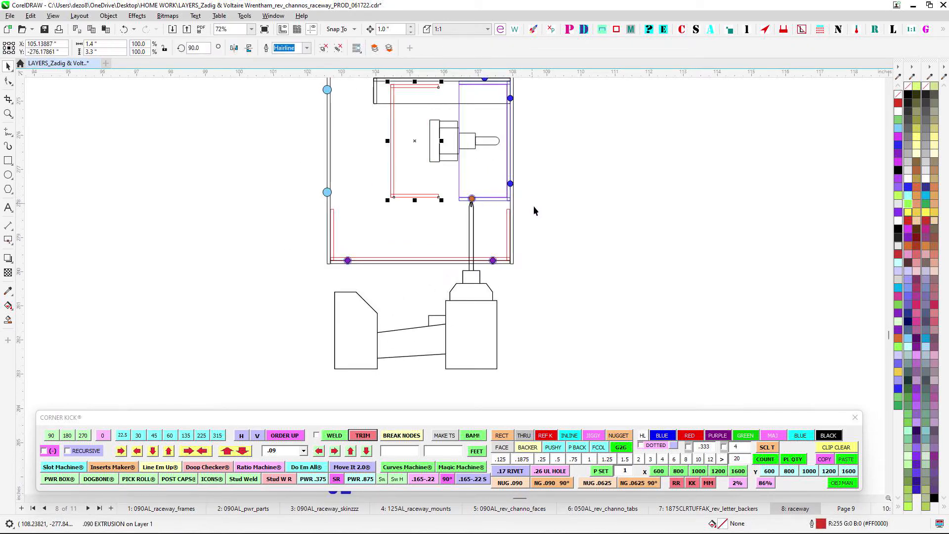
key(Down)
key(Down)
key(Up)
key(Up)
key(Right)
key(Right)
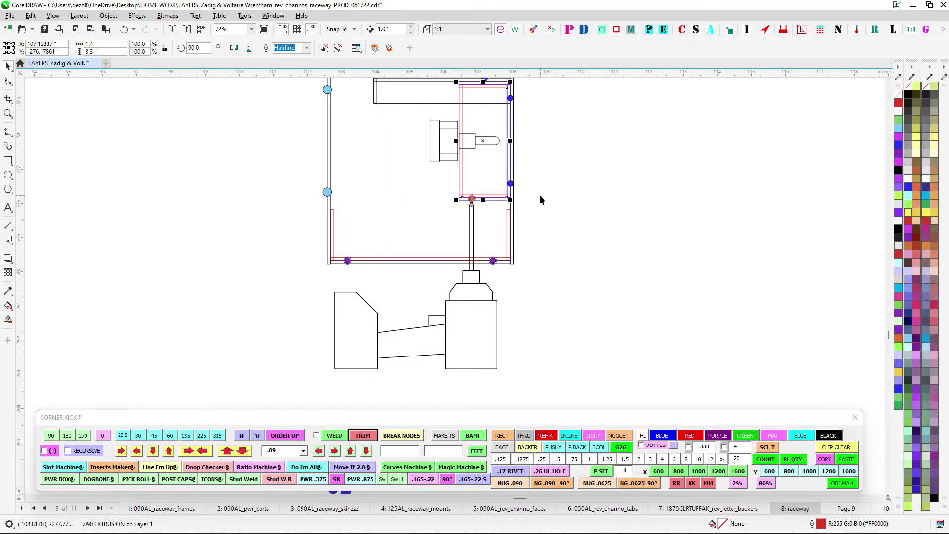
Examine the notches, rivet holes and end flange of the long notched part in stage 3
scroll(588, 227, down, 3)
drag(635, 403, 603, 153)
scroll(568, 187, up, 1)
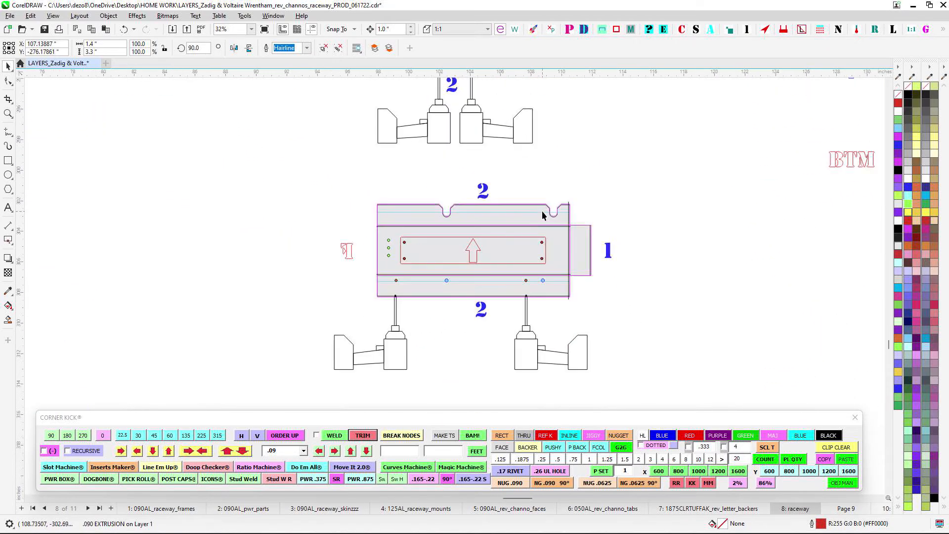
scroll(587, 227, up, 1)
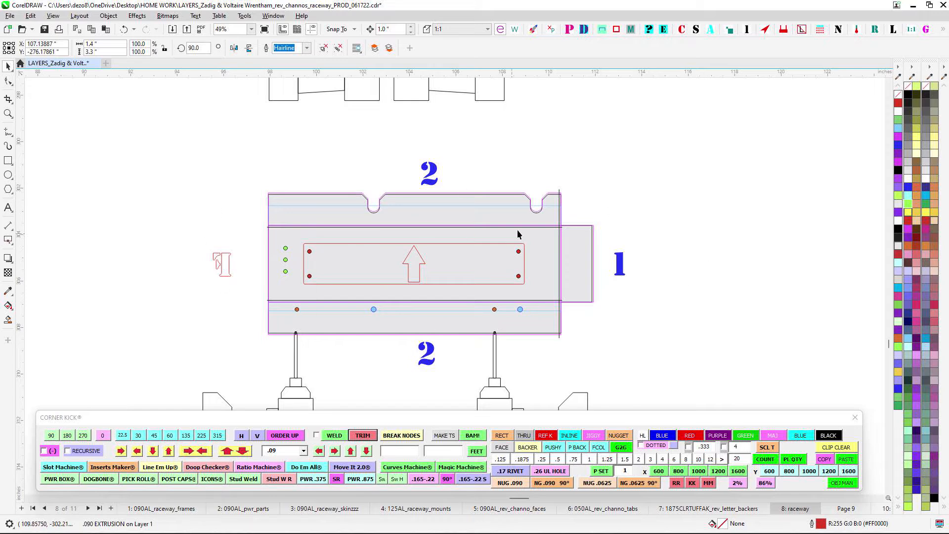
scroll(523, 228, down, 1)
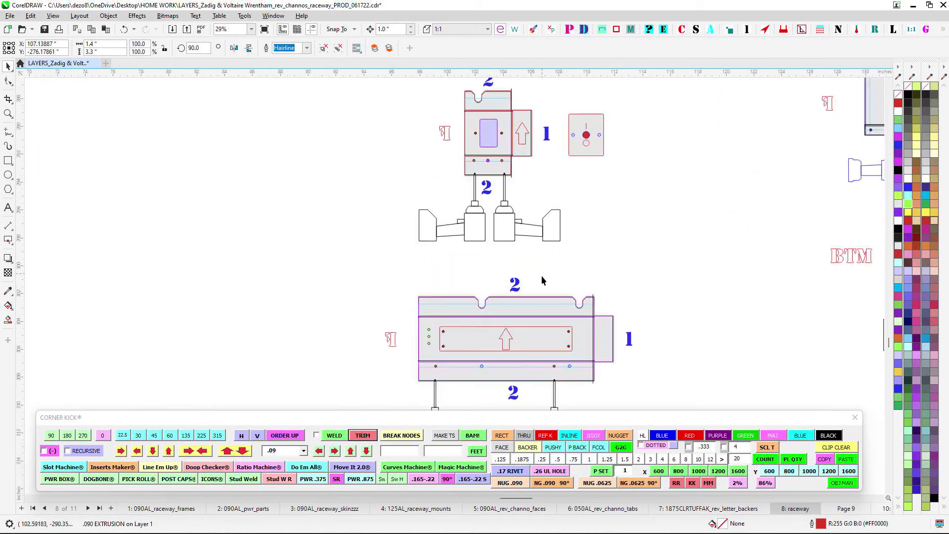
In the TOP view, shift the purple notched switch piece 2 inches down and return it to its place
scroll(541, 275, down, 1)
drag(328, 278, 571, 285)
scroll(522, 294, down, 1)
drag(427, 326, 718, 220)
scroll(413, 110, up, 3)
drag(390, 93, 409, 161)
scroll(407, 161, up, 1)
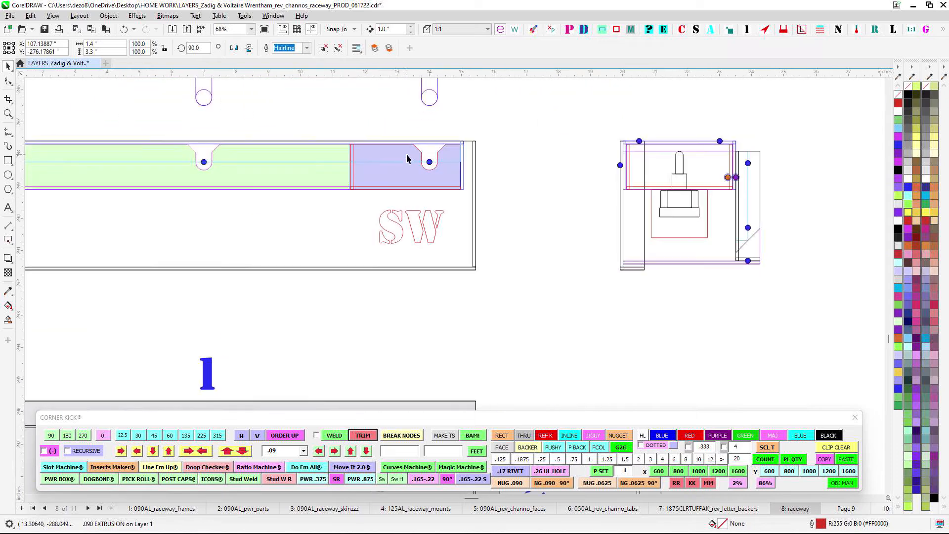
click(407, 157)
key(Down)
key(Down)
key(Up)
key(Up)
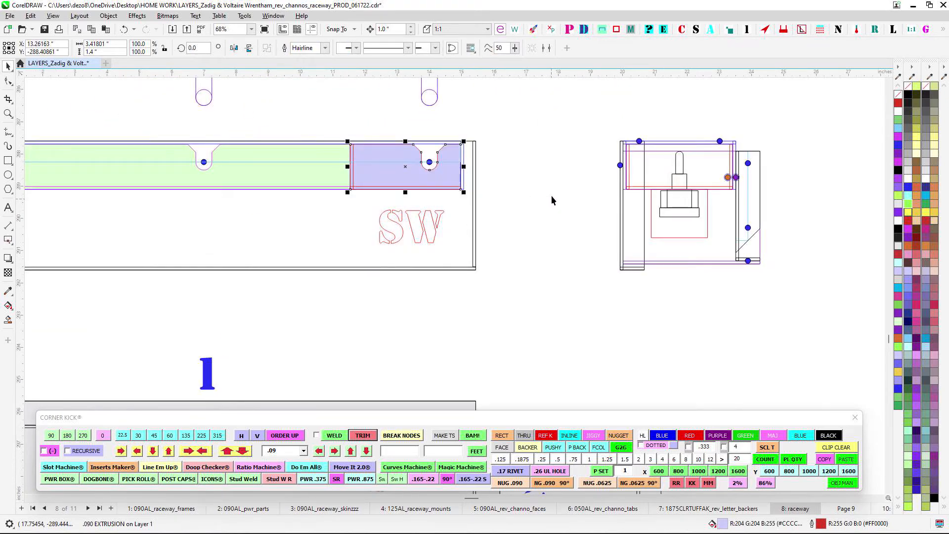
Shift the long green notched piece in the TOP view 2 inches down and return it to its place
scroll(308, 181, left, 2)
click(309, 181)
key(Down)
key(Down)
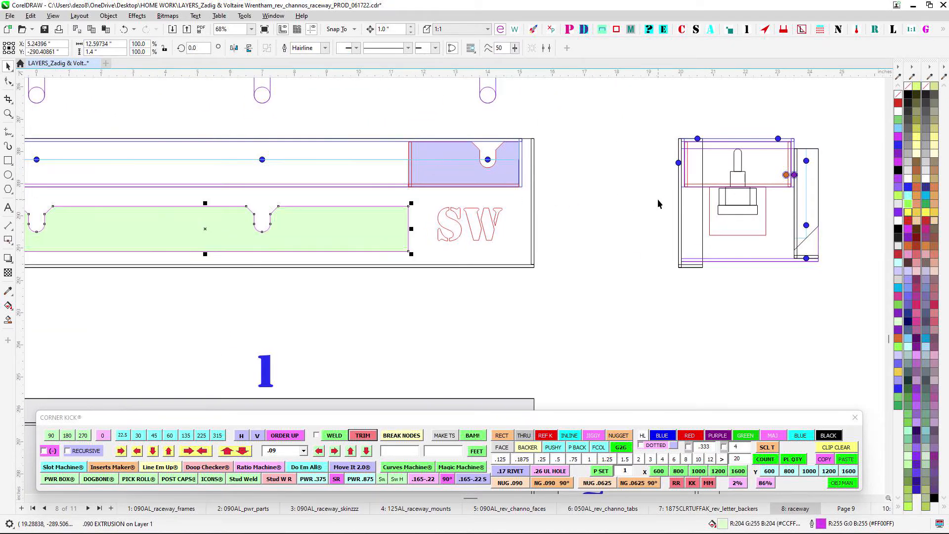
key(Up)
key(Up)
Compare the end flange of the lower SW part in stage 1 with that of the long notched part in stage 3
scroll(642, 199, down, 1)
drag(626, 199, 559, 180)
scroll(559, 180, down, 2)
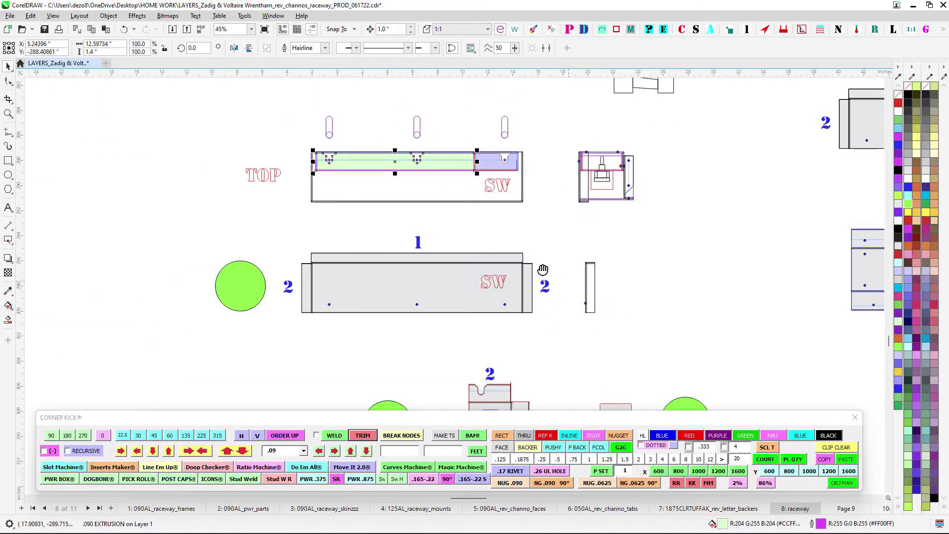
drag(543, 270, 550, 197)
scroll(550, 196, down, 2)
scroll(468, 174, up, 2)
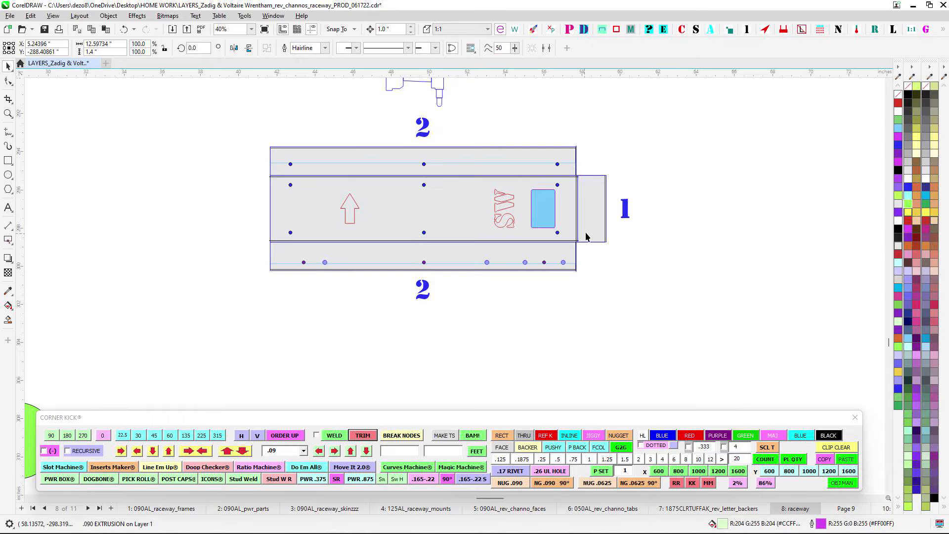
scroll(586, 236, down, 2)
drag(571, 332, 379, 317)
scroll(534, 309, down, 1)
scroll(690, 227, up, 3)
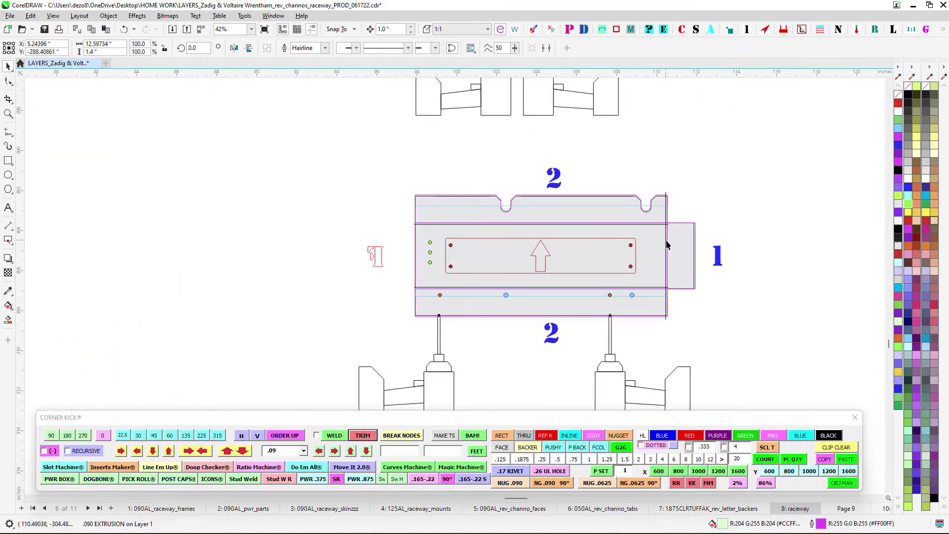
scroll(667, 245, down, 2)
scroll(247, 184, up, 2)
Clear the selection and examine both ends and the notches of the green and purple pieces in the TOP view
drag(247, 184, 500, 224)
scroll(303, 262, down, 1)
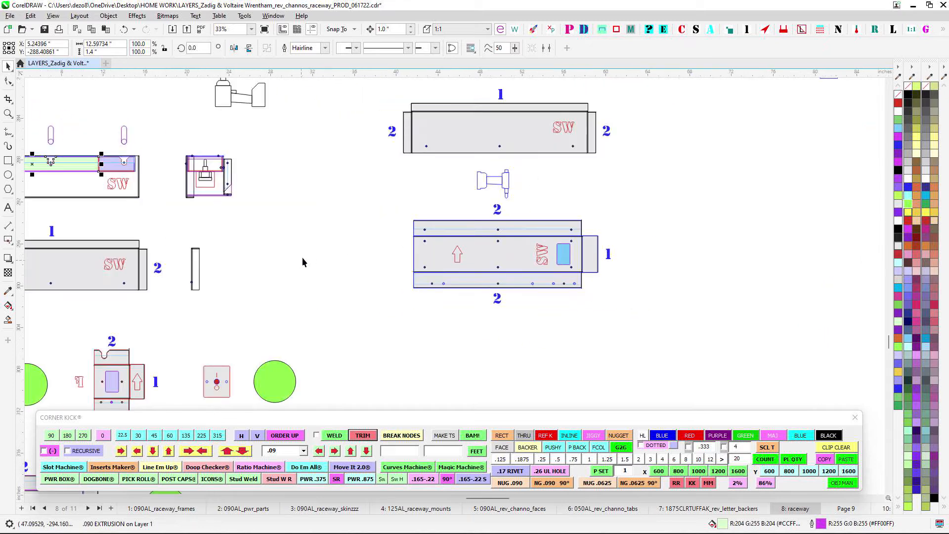
drag(303, 262, 461, 196)
scroll(461, 196, down, 1)
scroll(256, 159, up, 3)
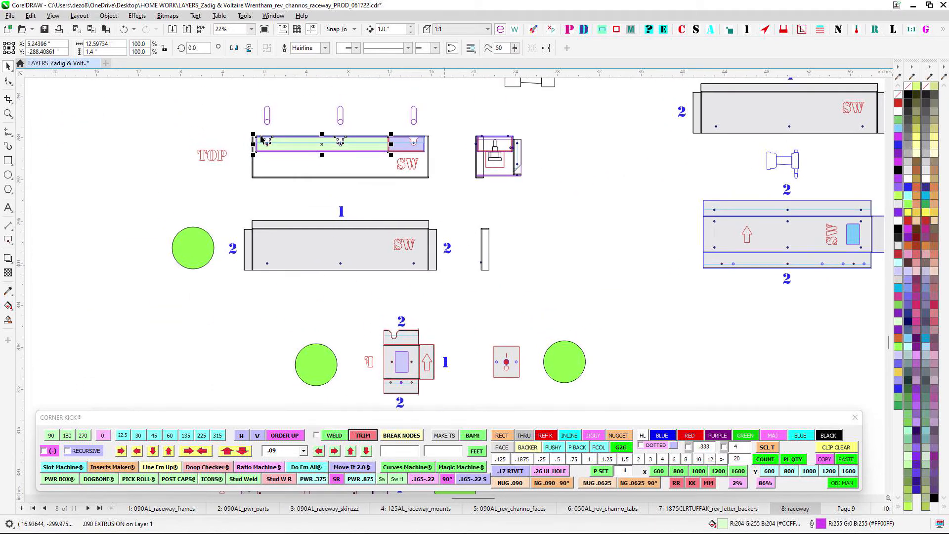
key(Escape)
scroll(257, 160, up, 1)
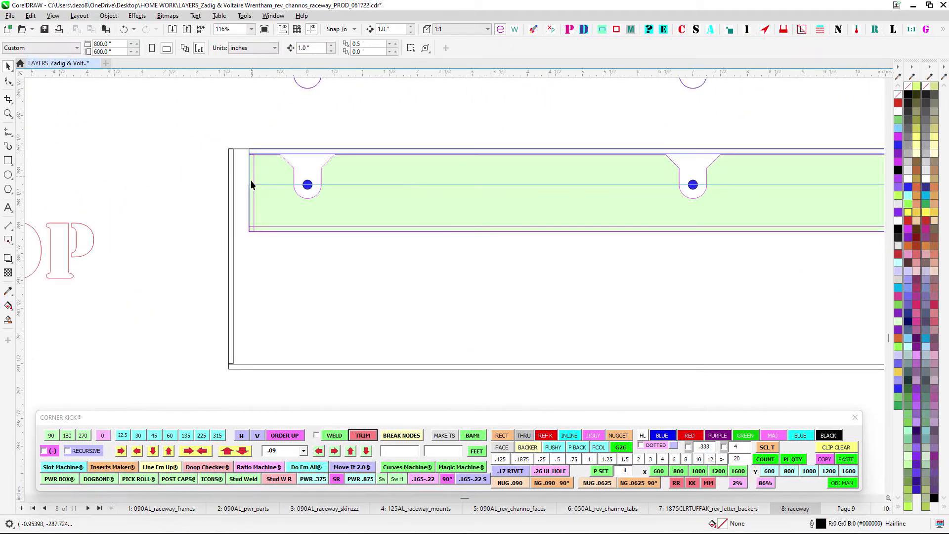
scroll(476, 235, down, 1)
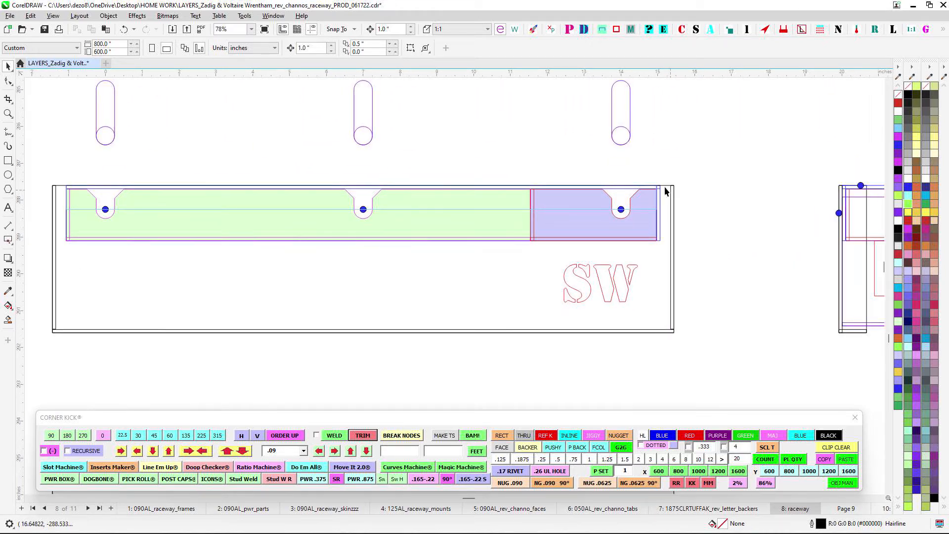
scroll(627, 200, up, 1)
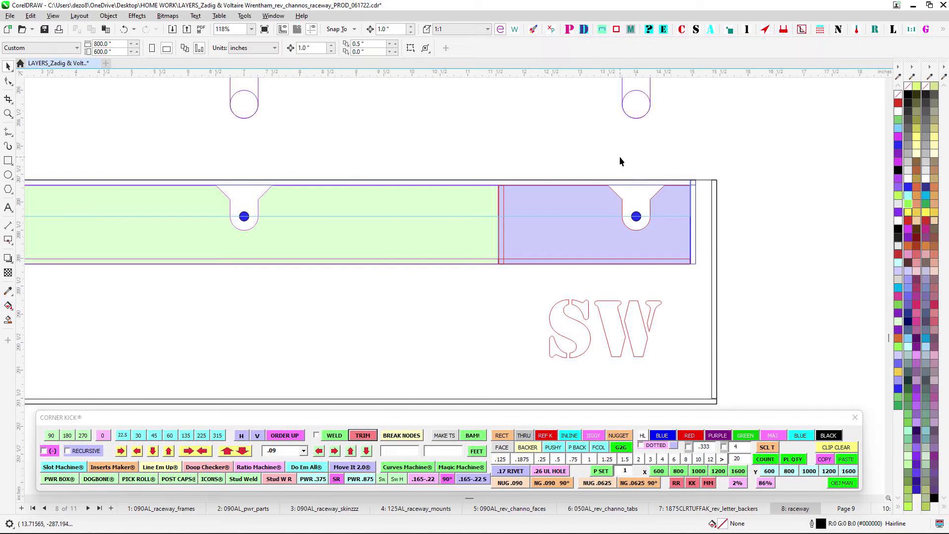
scroll(619, 154, down, 1)
drag(596, 161, 658, 144)
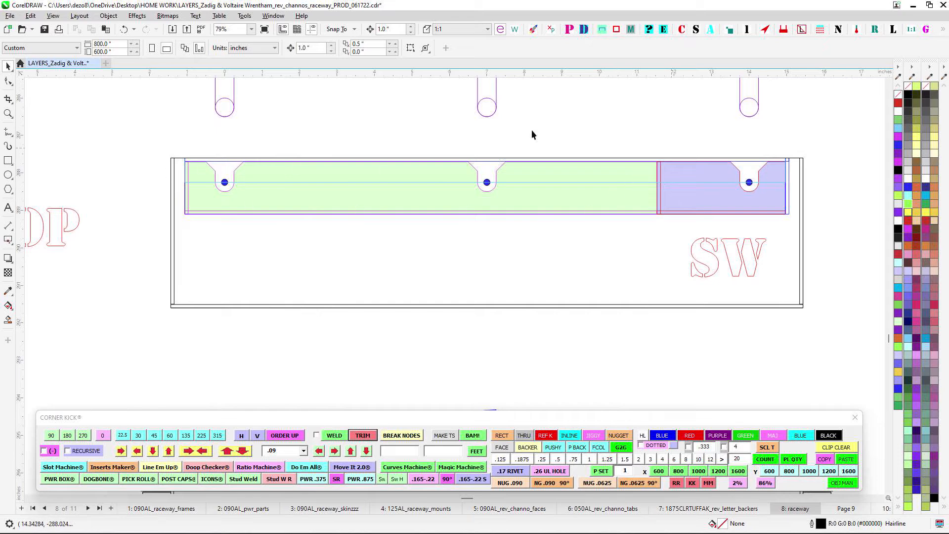
scroll(242, 160, down, 1)
drag(313, 182, 266, 122)
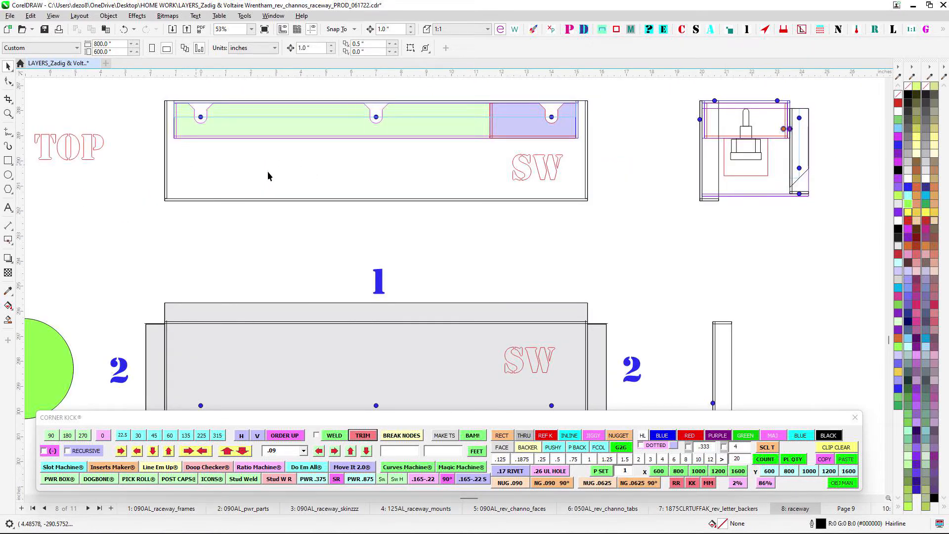
scroll(269, 173, down, 1)
scroll(232, 147, up, 1)
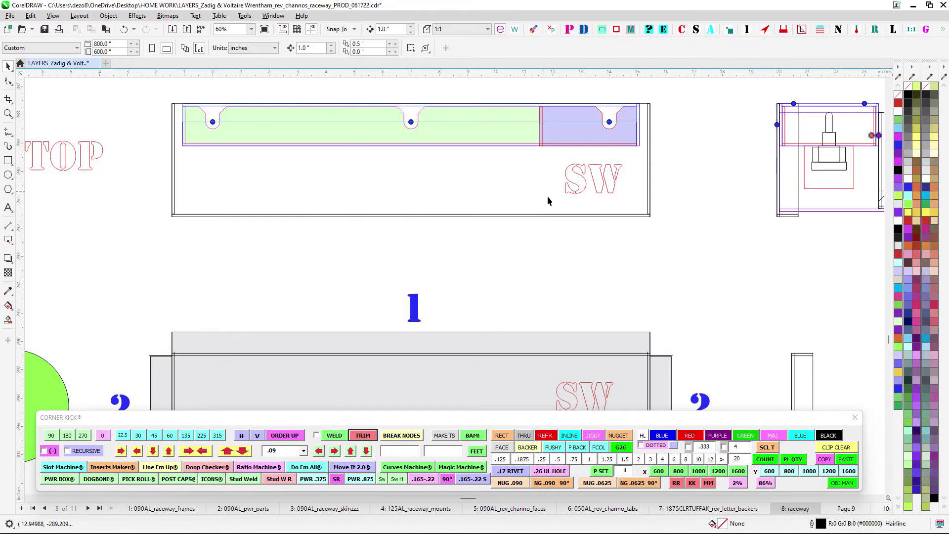
Examine the stage 4 FLANGE DOWN part and the drill positions on the BTM part beneath it
scroll(595, 247, down, 3)
drag(562, 276, 429, 174)
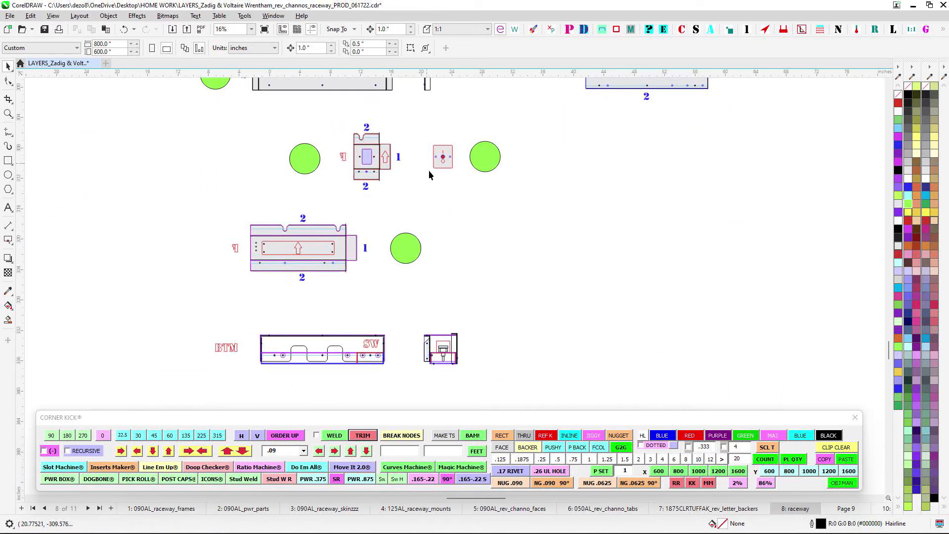
drag(565, 226, 392, 288)
scroll(442, 213, down, 1)
drag(642, 159, 436, 240)
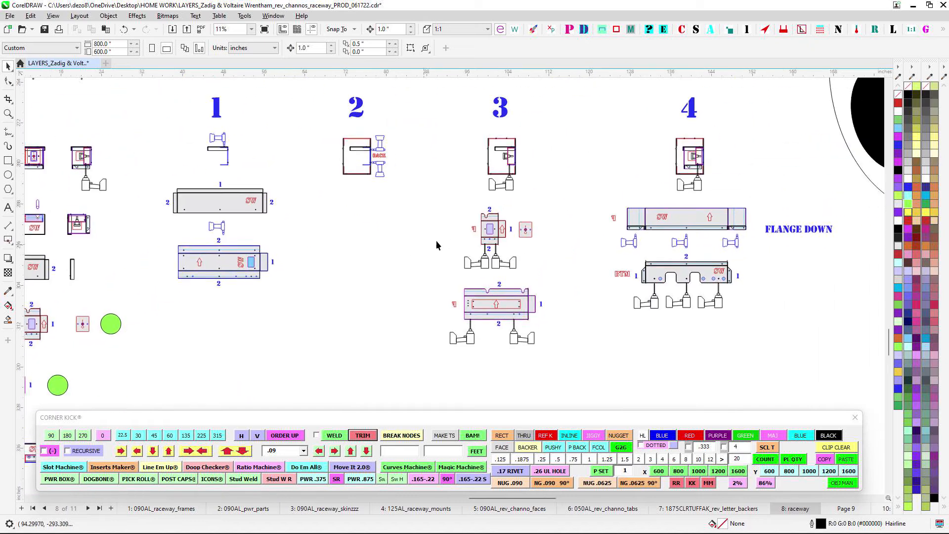
scroll(506, 147, up, 2)
scroll(500, 134, down, 3)
drag(680, 170, 480, 199)
scroll(519, 265, up, 1)
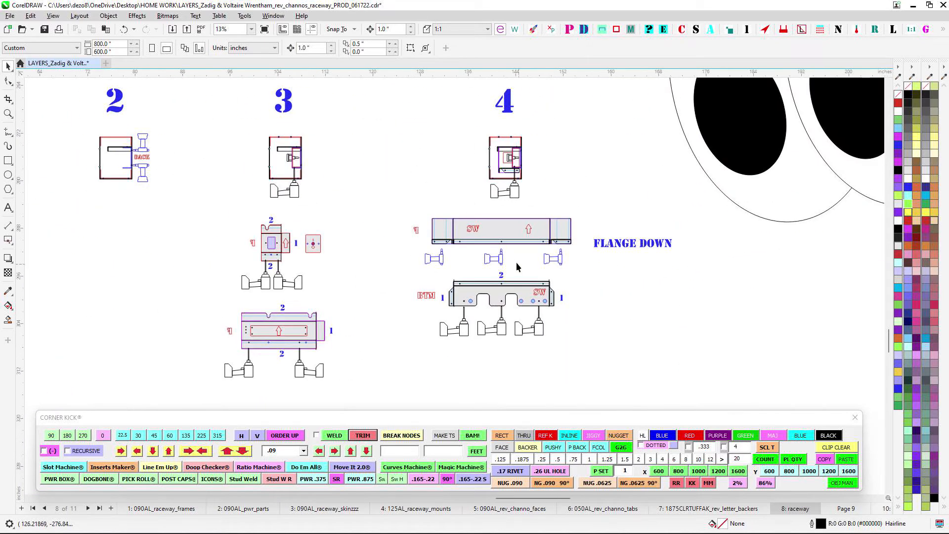
scroll(511, 272, up, 2)
scroll(511, 271, up, 1)
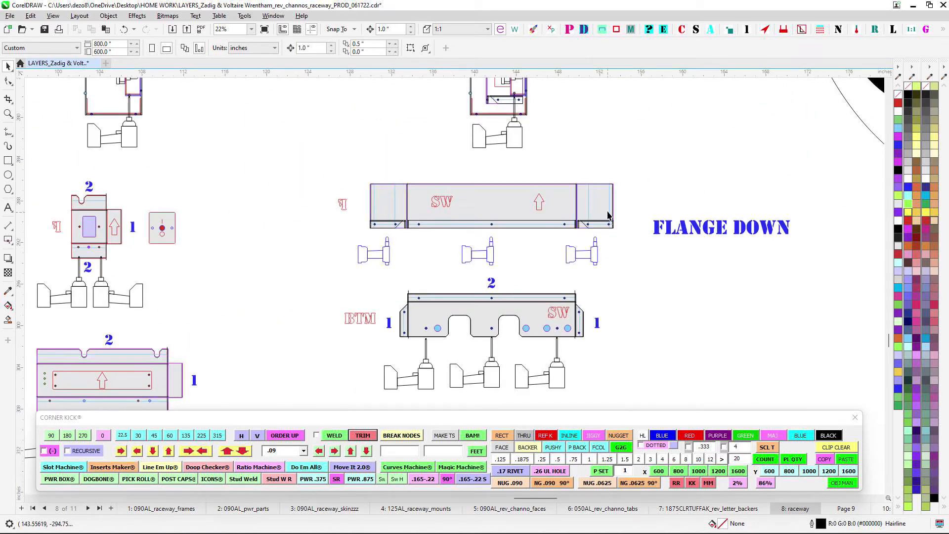
Examine the rivet gun positions along the FLANGE DOWN part's flange and the upper flange of the BTM part
scroll(546, 216, up, 2)
scroll(584, 255, right, 3)
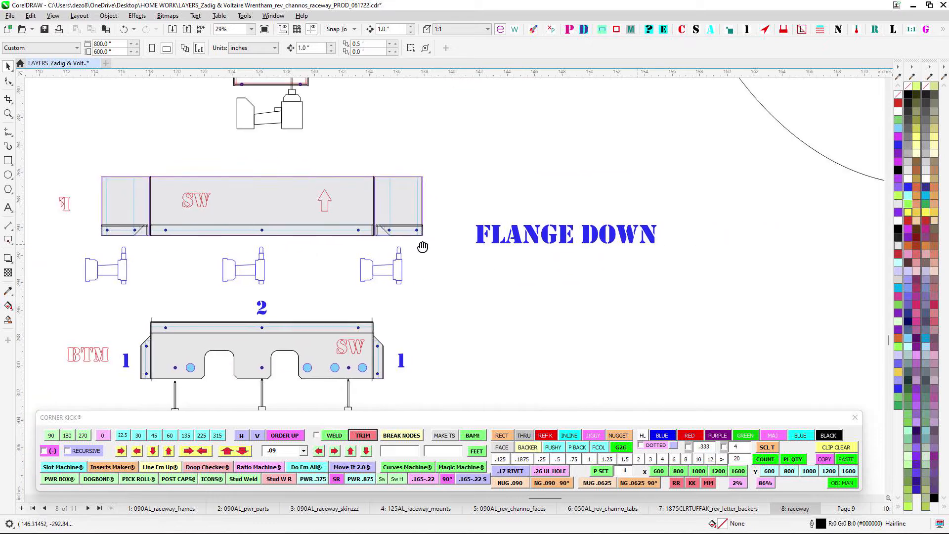
scroll(412, 228, up, 2)
scroll(468, 237, down, 2)
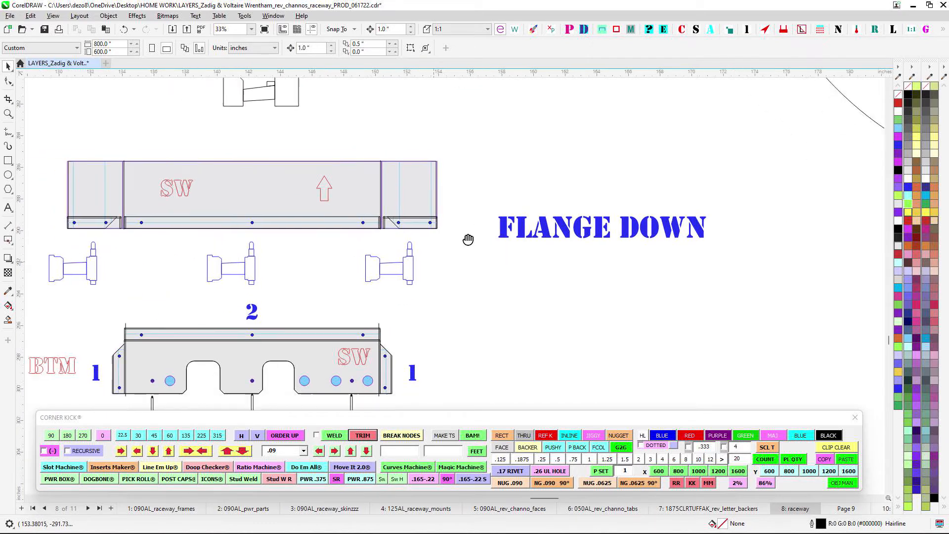
scroll(437, 309, up, 1)
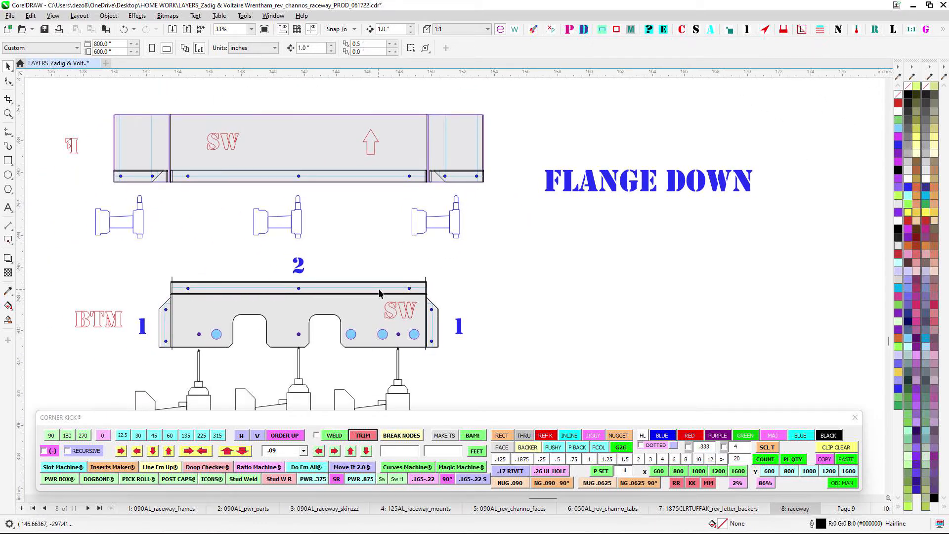
scroll(467, 244, up, 1)
scroll(468, 245, left, 1)
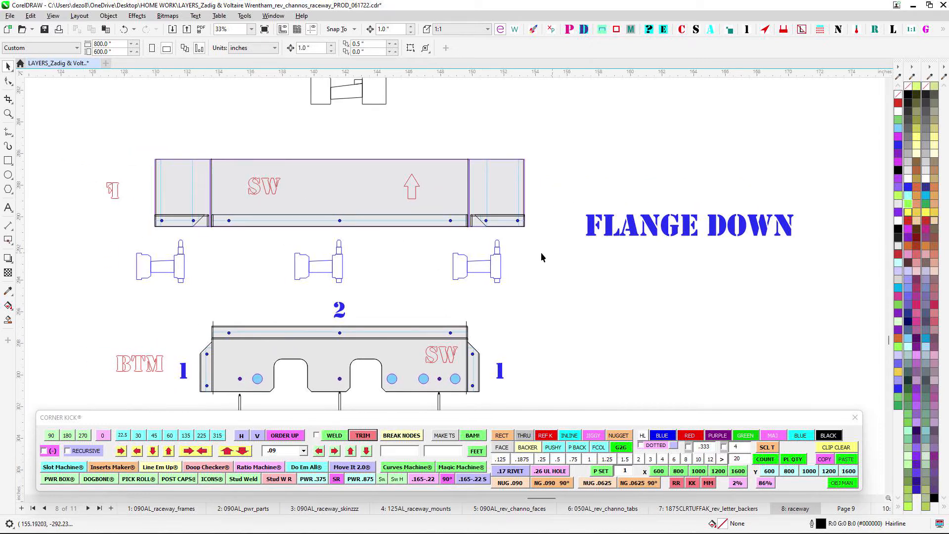
scroll(417, 151, down, 2)
scroll(400, 188, up, 2)
Select the lower flanged part in the stage 4 side view to check its outline, and clear the selection
scroll(380, 223, up, 4)
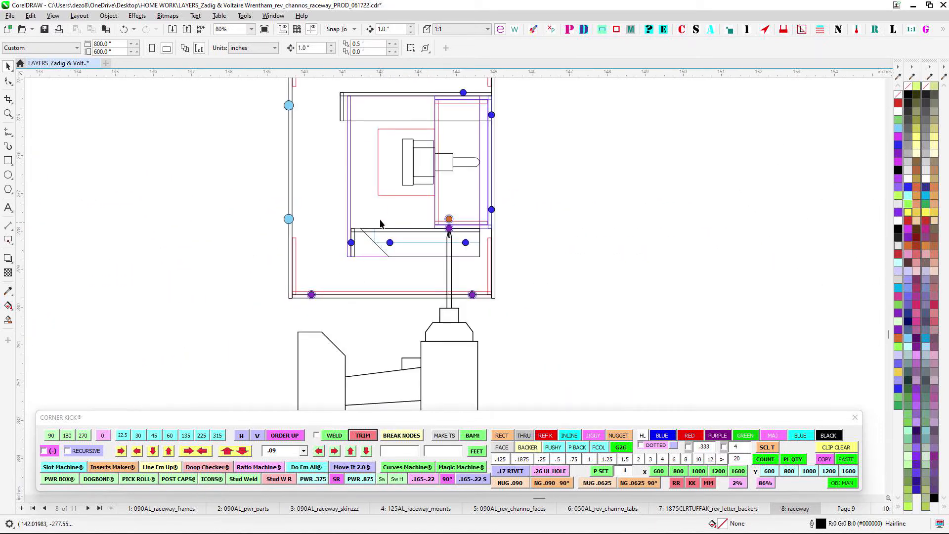
click(350, 204)
drag(327, 232, 514, 267)
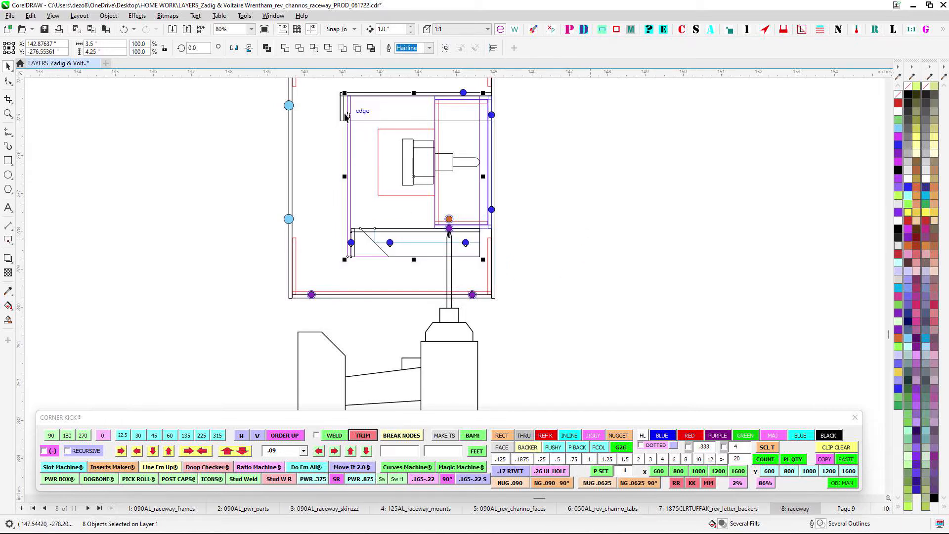
scroll(345, 113, up, 1)
drag(347, 101, 337, 166)
click(368, 110)
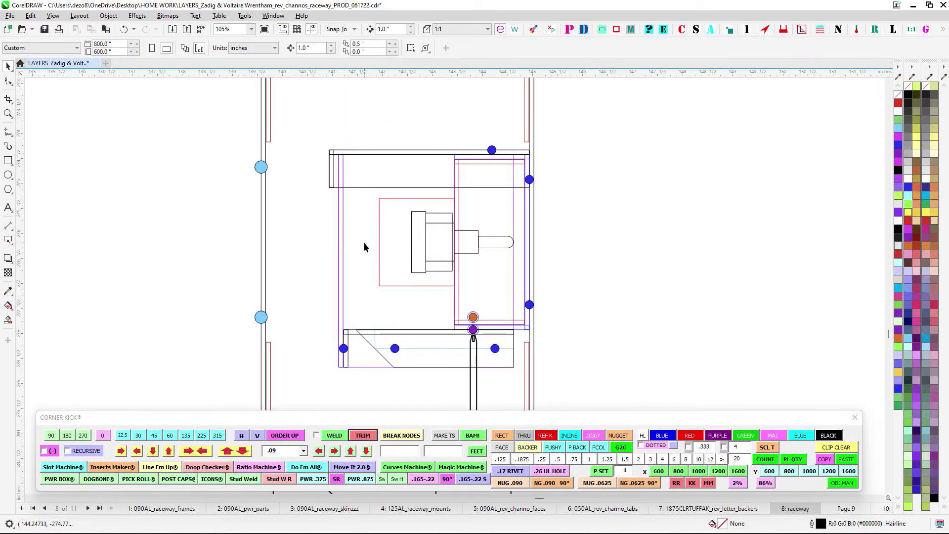
Examine where the drill enters the purple hole between the lower flanged part and the box above it in the stage 4 side view
drag(364, 247, 327, 224)
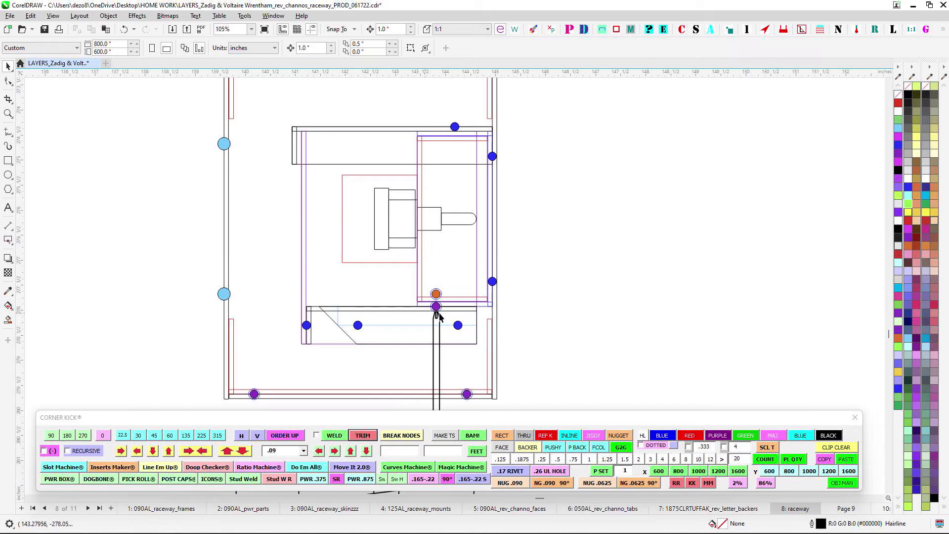
scroll(331, 240, down, 1)
drag(332, 240, 417, 179)
scroll(477, 243, up, 2)
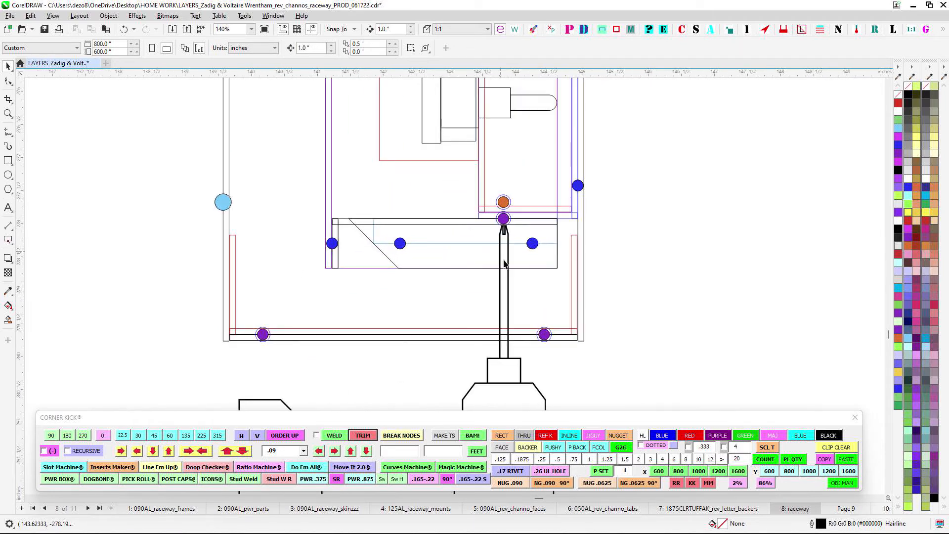
scroll(504, 257, up, 2)
scroll(514, 244, down, 4)
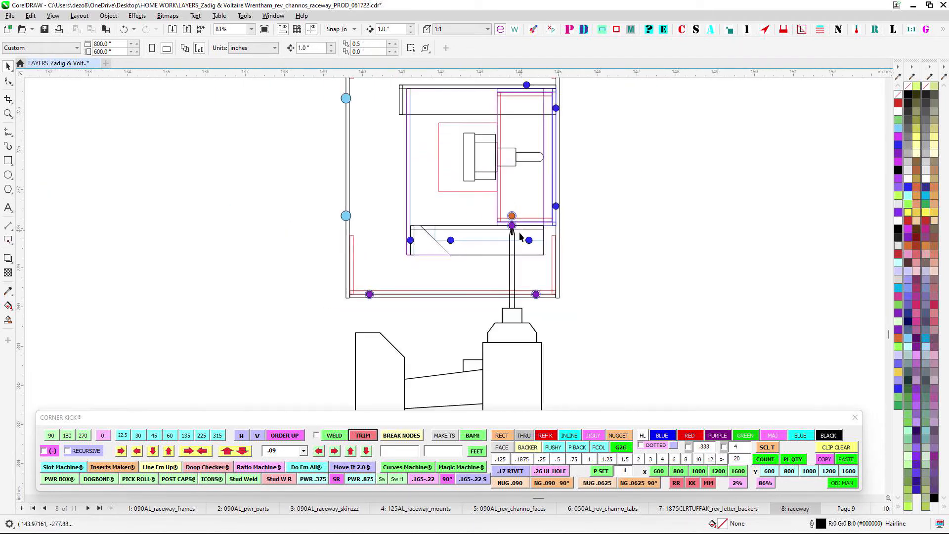
scroll(519, 236, down, 3)
Check the large blue holes beside the notches of the stage 4 BTM part by selecting them, and clear the selection
scroll(642, 303, up, 2)
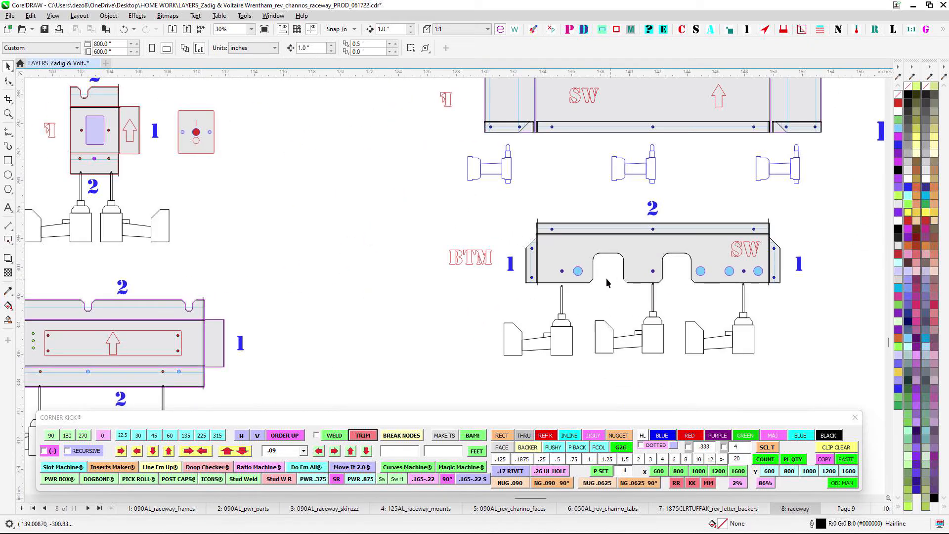
drag(607, 279, 476, 301)
scroll(476, 300, up, 3)
click(429, 284)
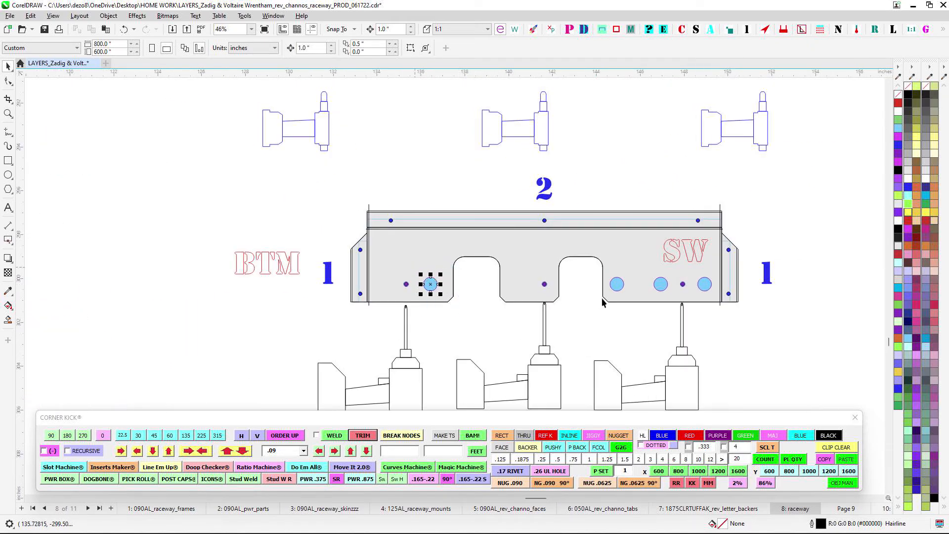
click(617, 283)
click(699, 286)
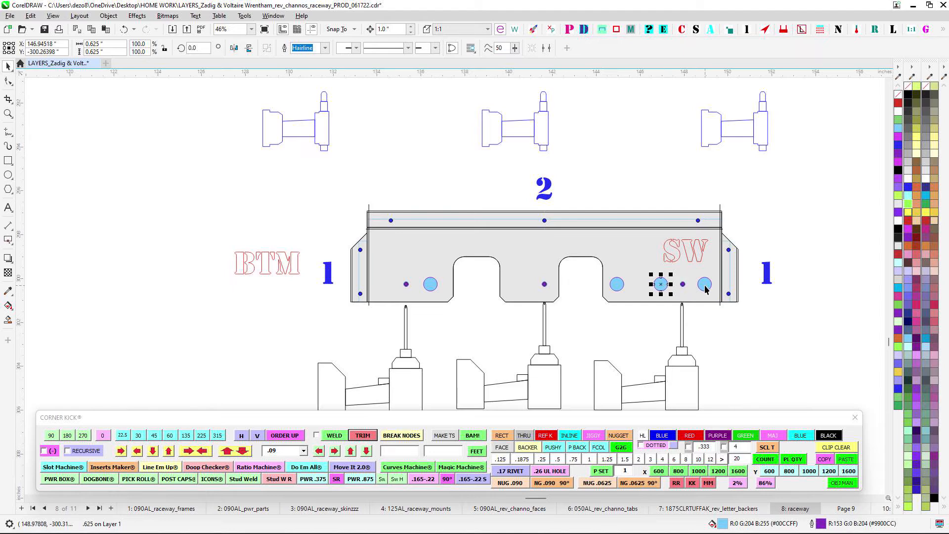
click(619, 283)
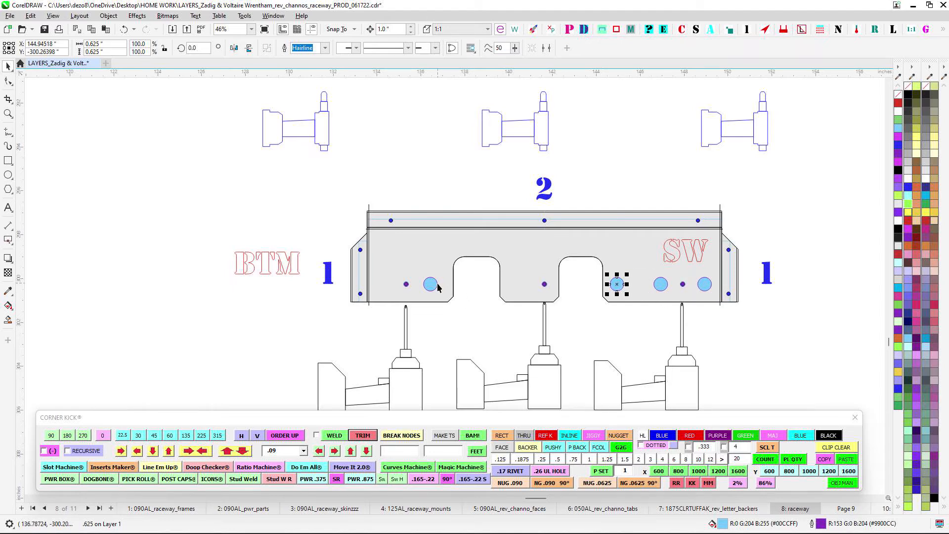
click(437, 286)
shift+click(618, 285)
scroll(511, 307, down, 1)
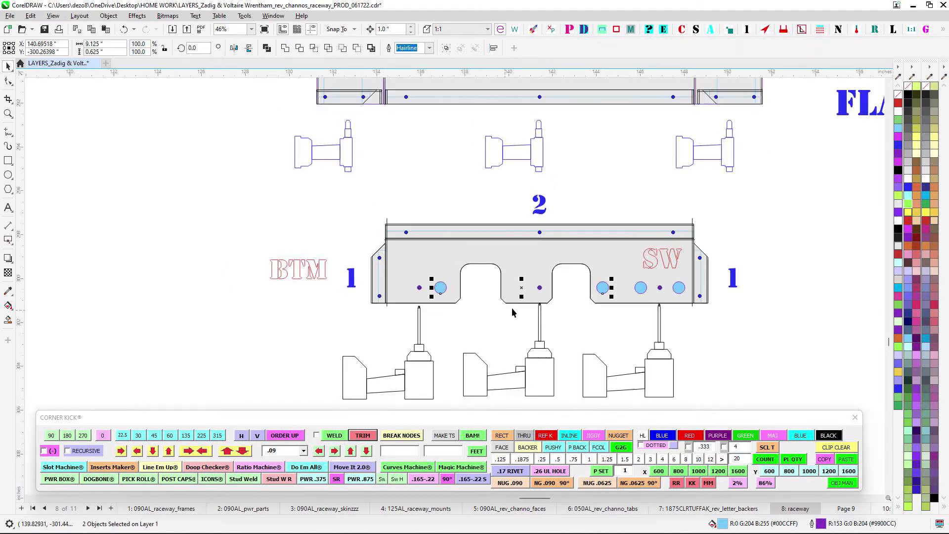
key(Escape)
scroll(511, 292, up, 1)
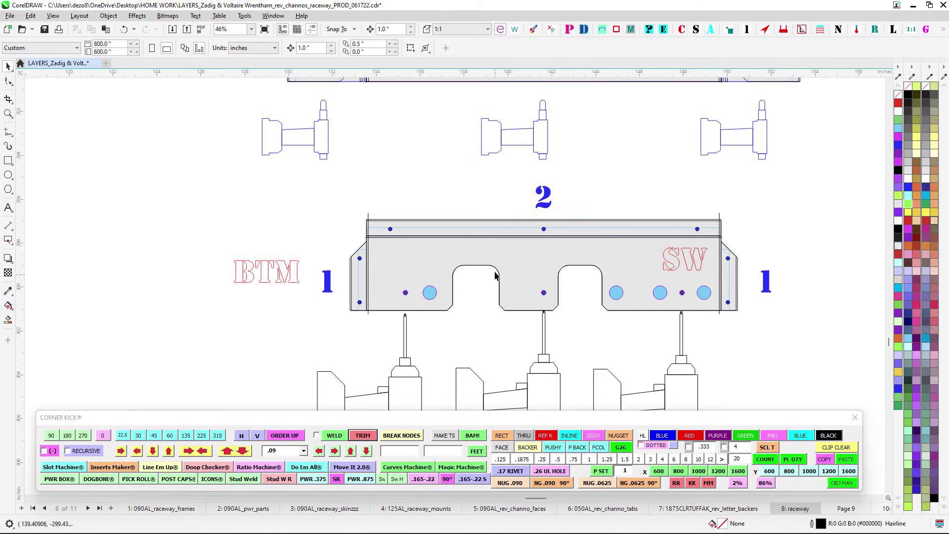
Inspect the purple rivet holes along the lower strip of the assembled BTM view in the power box column
scroll(565, 279, down, 5)
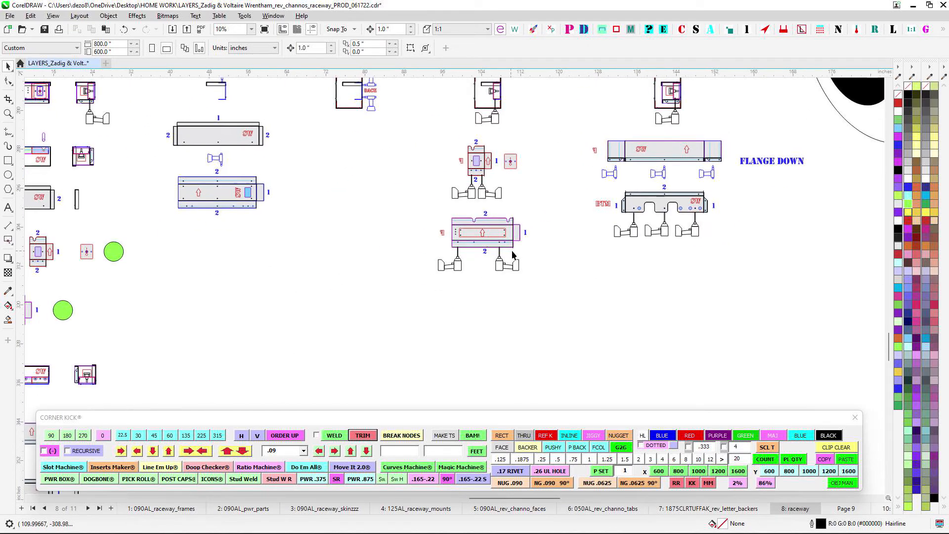
scroll(564, 325, up, 3)
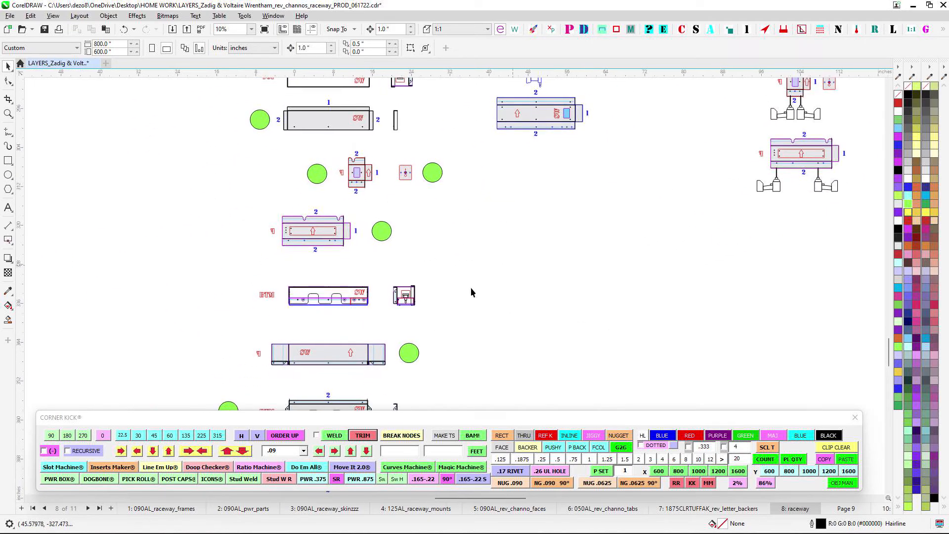
scroll(338, 286, up, 4)
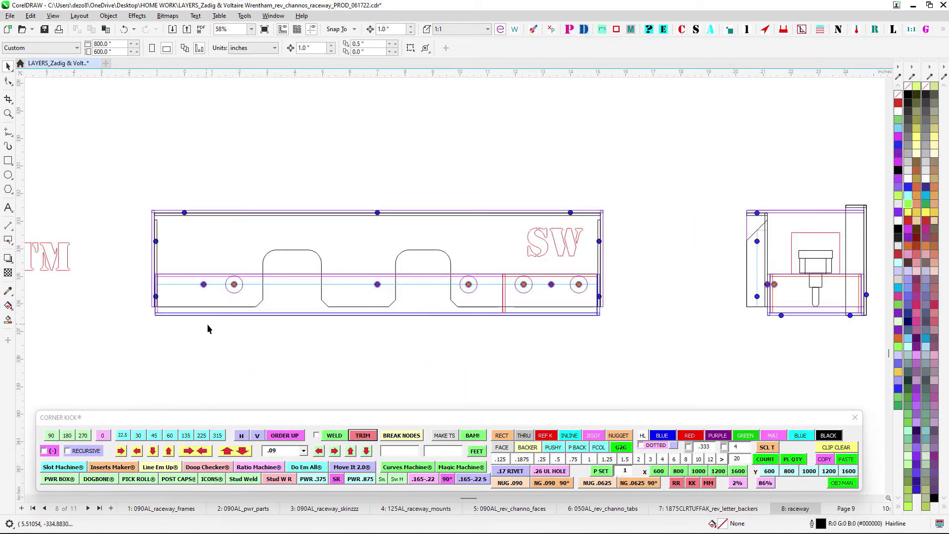
drag(218, 322, 188, 250)
drag(398, 325, 350, 257)
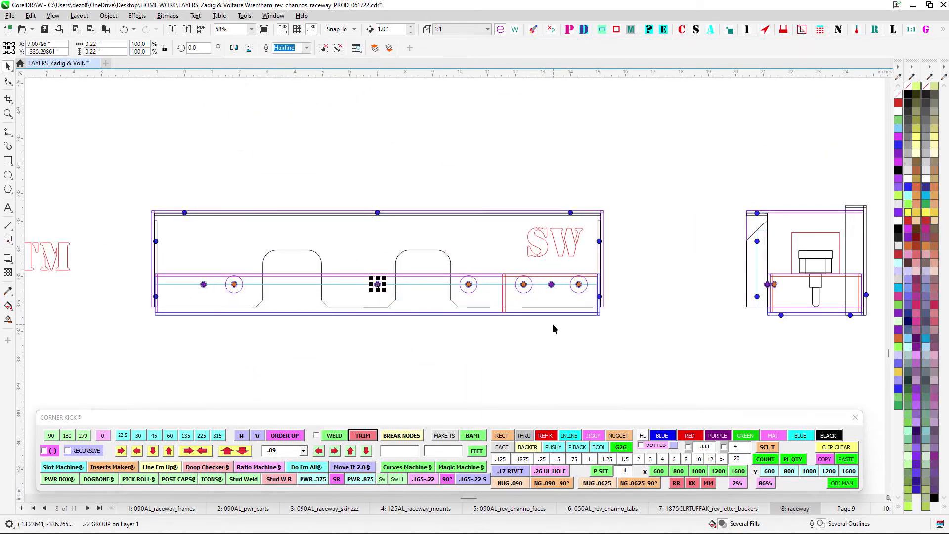
click(548, 291)
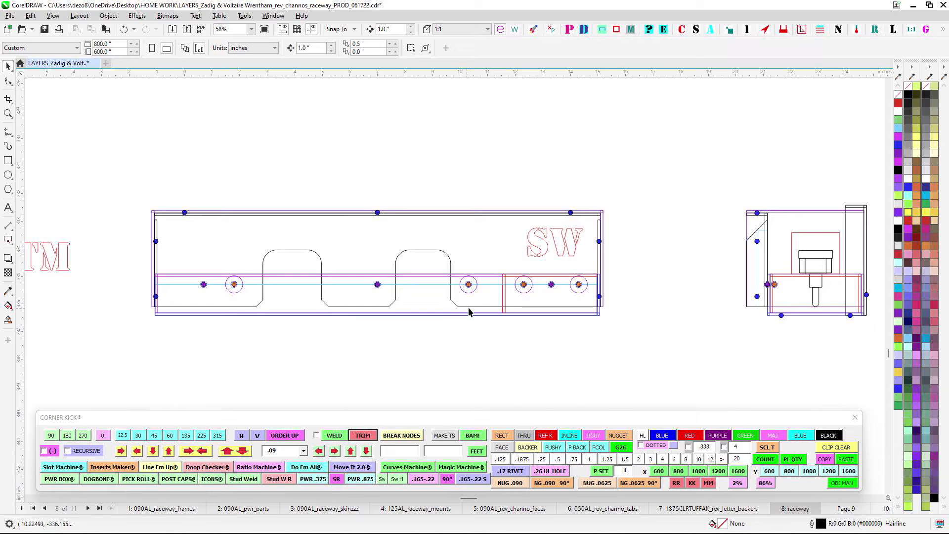
scroll(525, 289, up, 1)
scroll(603, 285, down, 1)
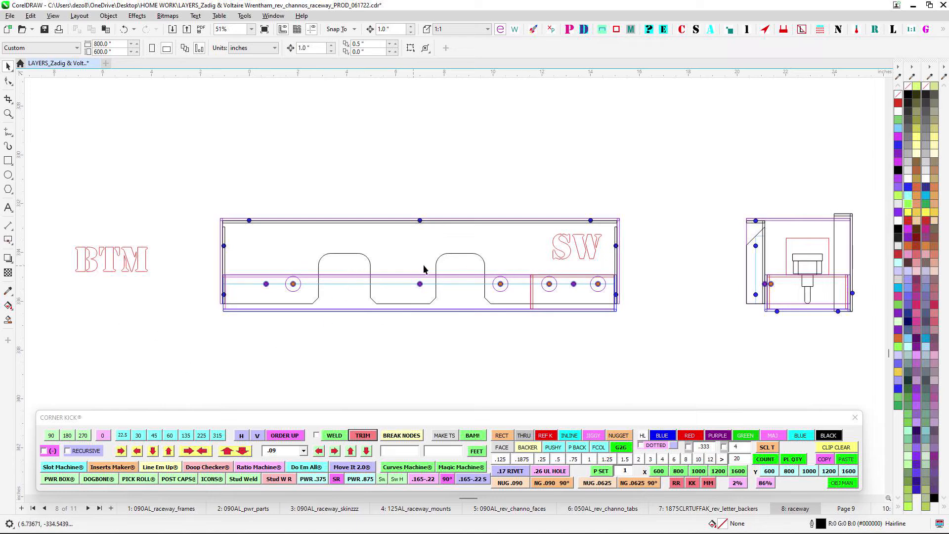
Select the whole side view beside the assembled BTM view
scroll(444, 324, down, 1)
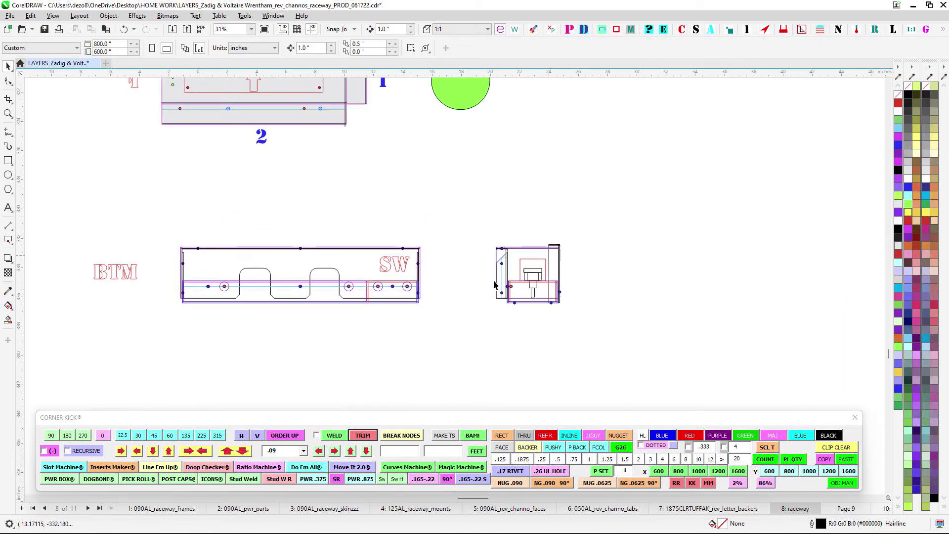
scroll(518, 221, up, 1)
scroll(521, 270, down, 1)
click(525, 272)
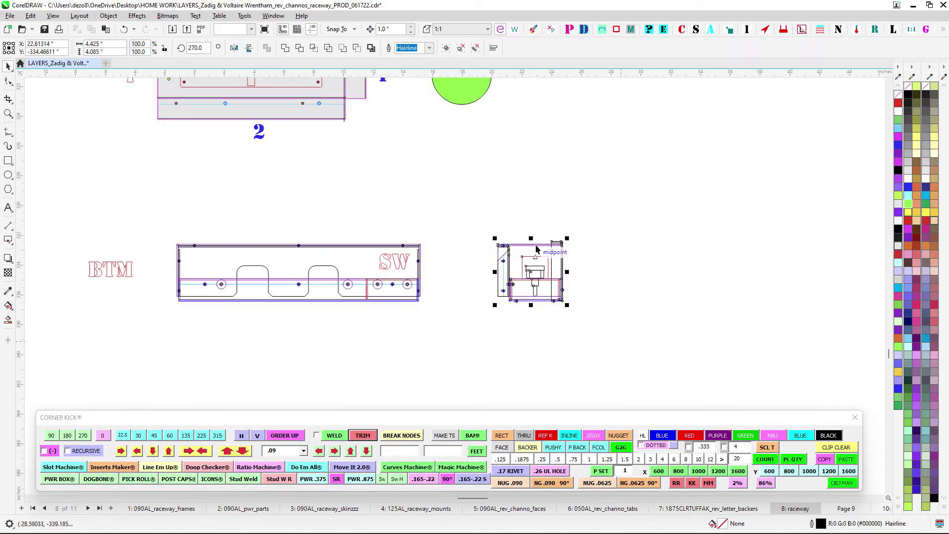
Select the red box outline behind the switch in the assembled F side view, and clear the selection
scroll(499, 321, down, 2)
scroll(497, 309, up, 2)
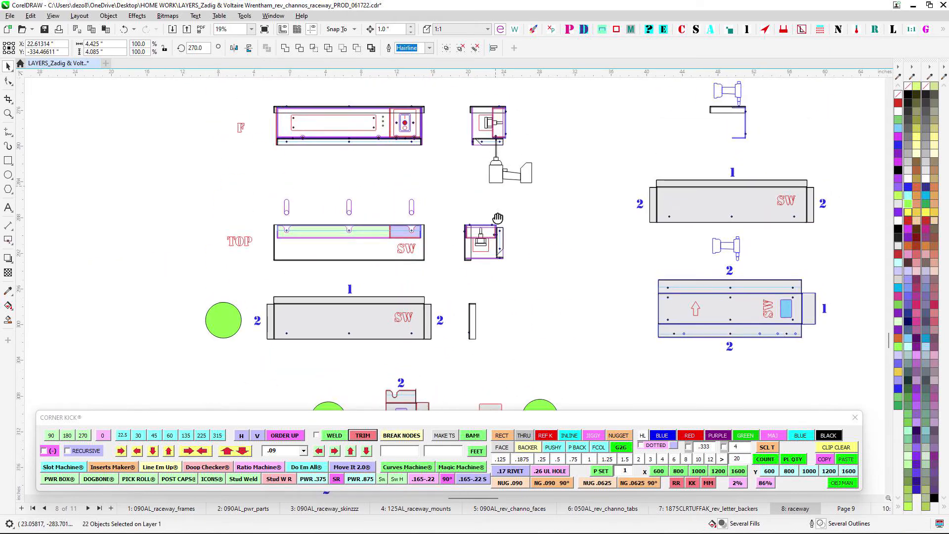
scroll(484, 119, up, 4)
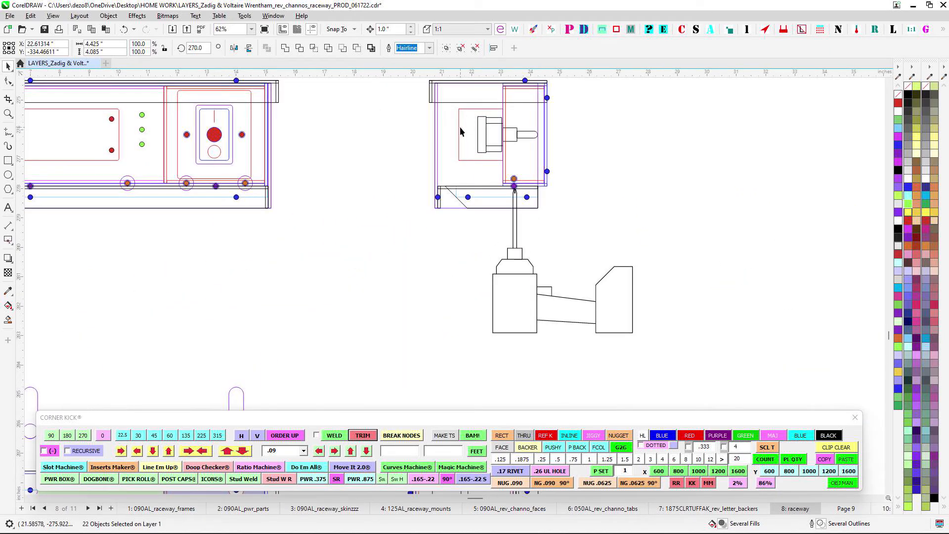
click(460, 131)
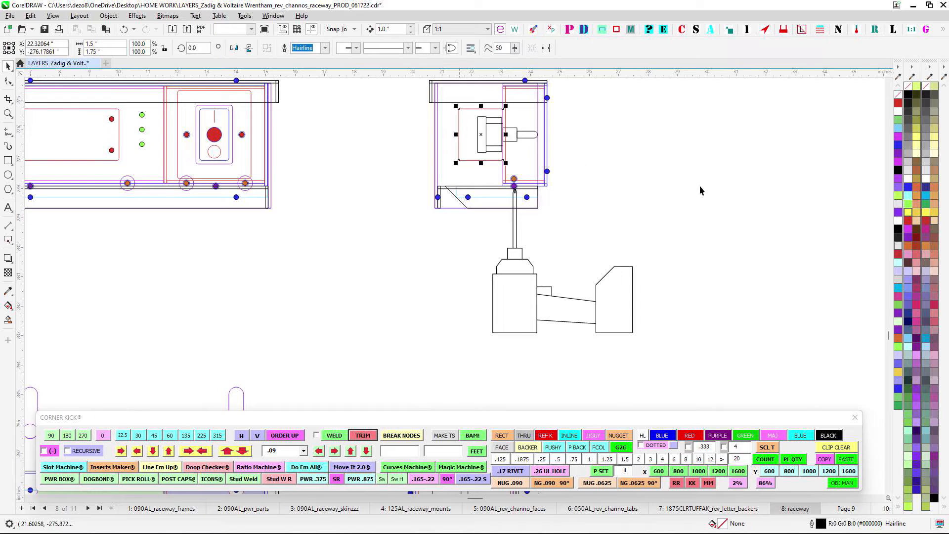
scroll(621, 159, down, 1)
scroll(555, 126, down, 1)
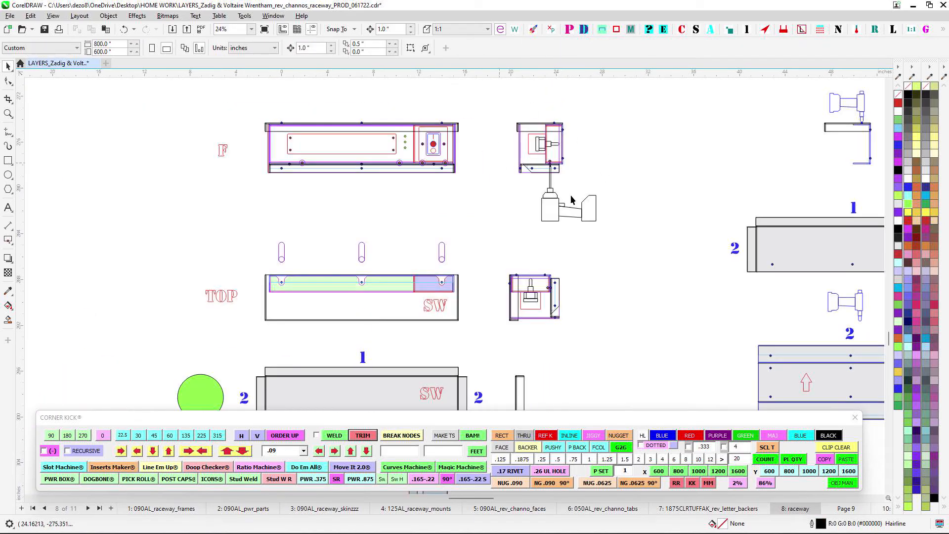
Look over the column of power box parts marked with green circles, down to the lowest F part
scroll(447, 265, down, 2)
scroll(467, 179, down, 3)
scroll(468, 179, down, 1)
scroll(485, 261, up, 3)
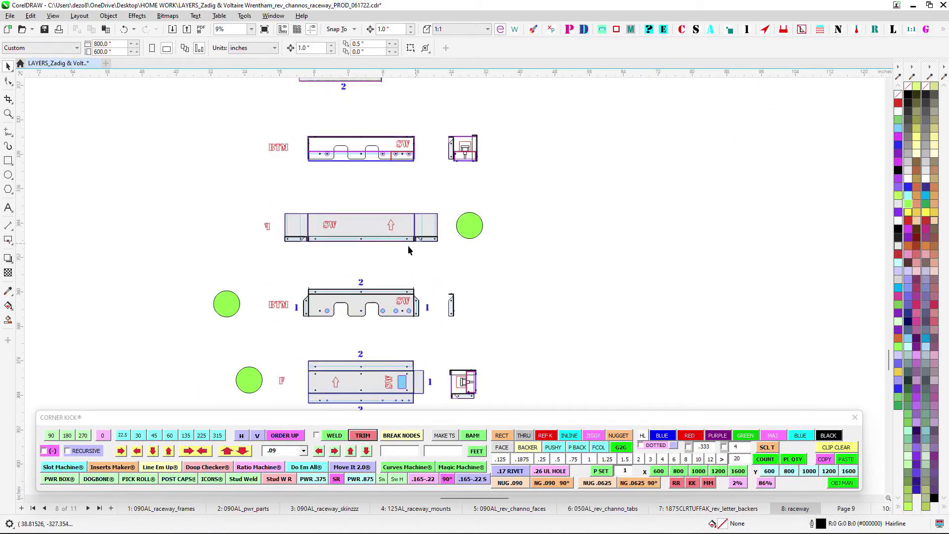
scroll(478, 281, down, 2)
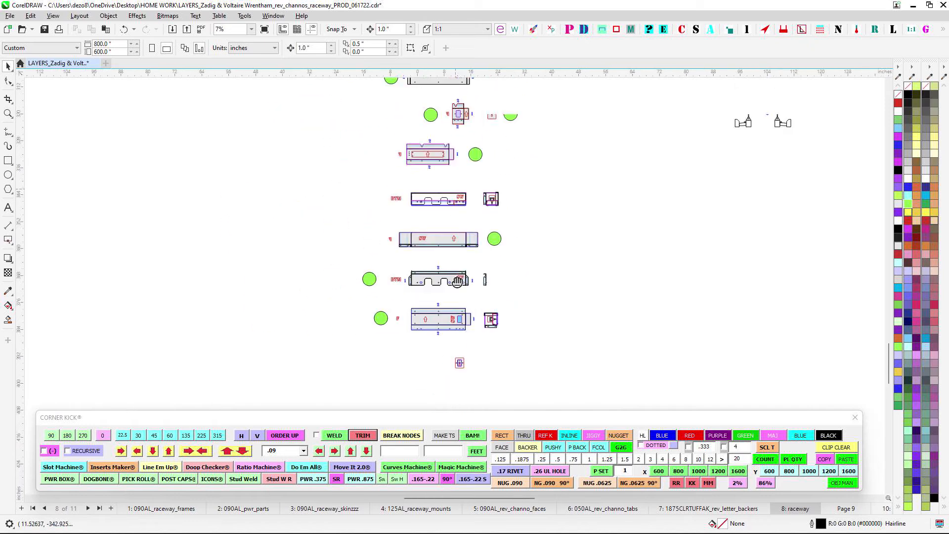
Examine the power box's place in the right section of the assembled raceway and the panels beneath it
scroll(346, 178, up, 3)
scroll(372, 159, up, 2)
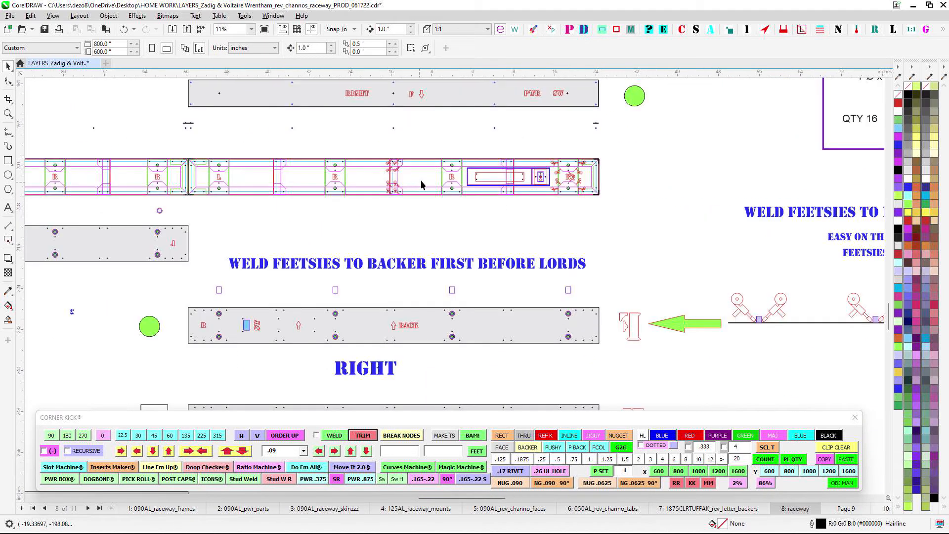
drag(455, 192, 581, 192)
scroll(565, 210, up, 3)
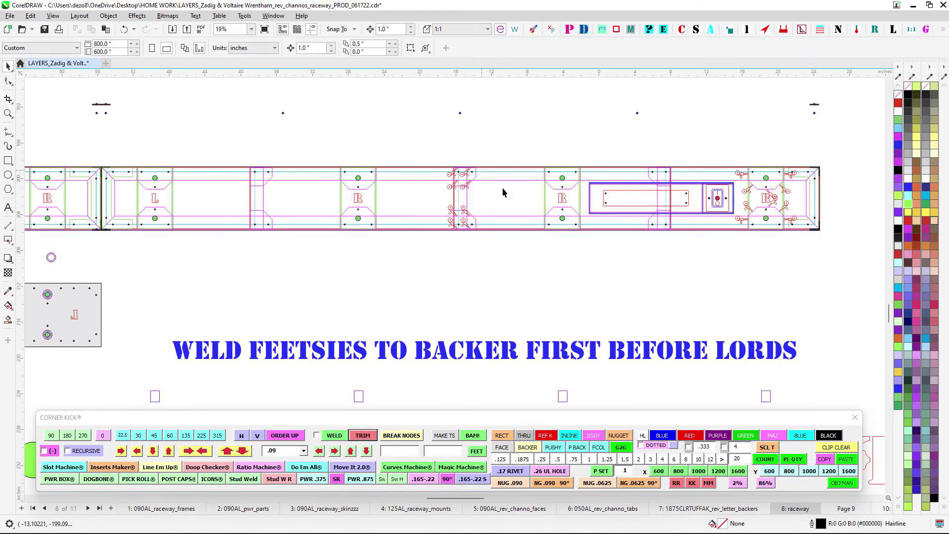
scroll(489, 242, down, 2)
scroll(516, 234, down, 2)
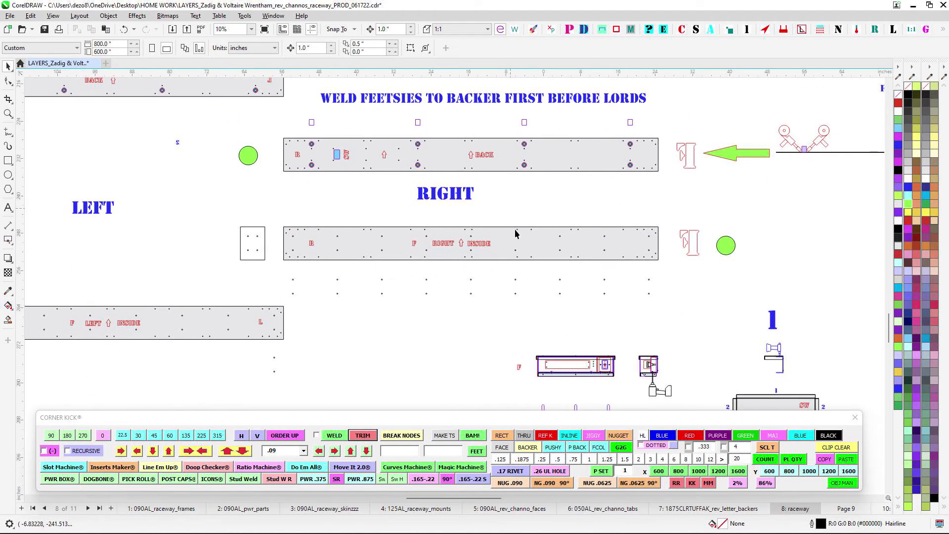
Examine the blue, red and purple holes along the RIGHT INSIDE panel, from its outer end to the end marked R
scroll(516, 233, up, 6)
scroll(736, 157, up, 2)
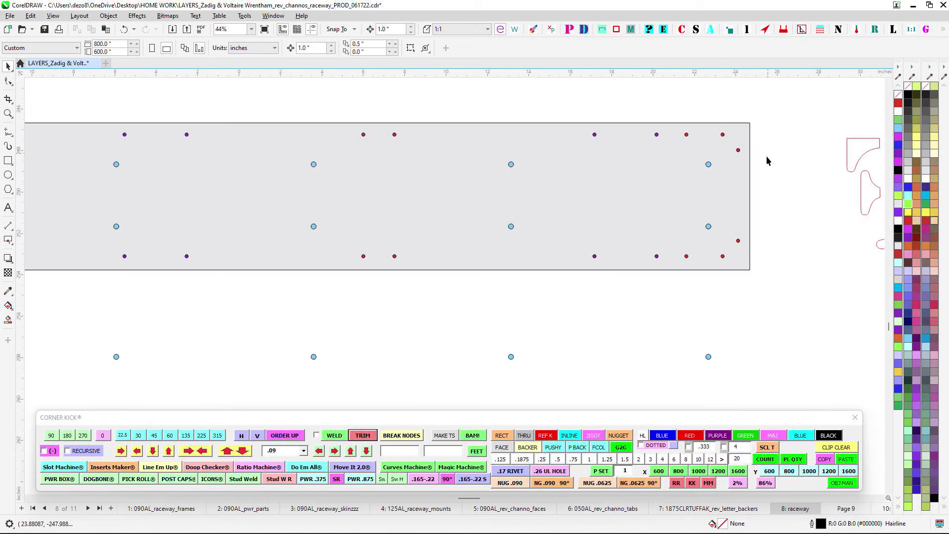
drag(670, 234, 667, 234)
drag(510, 199, 786, 196)
drag(348, 193, 606, 193)
drag(298, 188, 562, 178)
drag(284, 173, 519, 179)
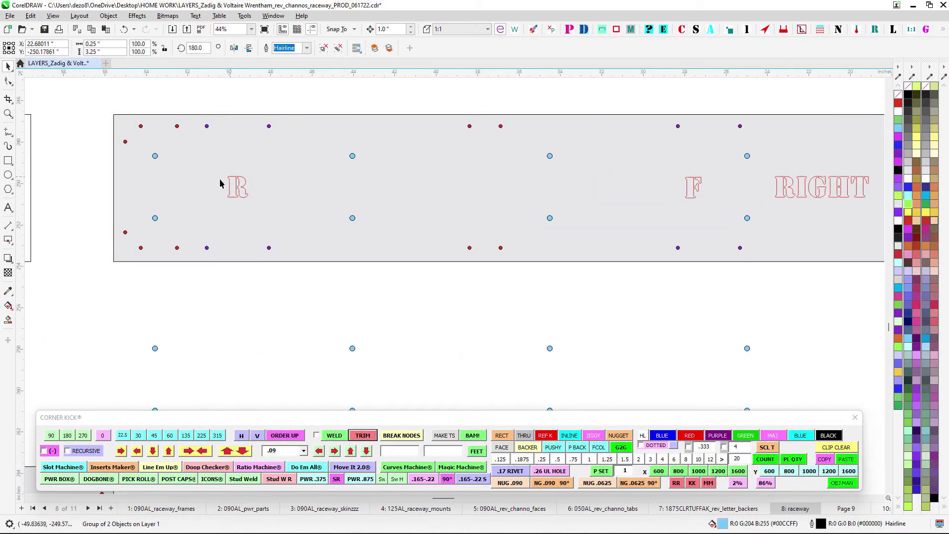
Open the rev_channos_raceway page, switch to Page 11, and examine the ZADIG & VOLTAIRE elevation drawings
drag(221, 183, 362, 177)
scroll(362, 178, down, 8)
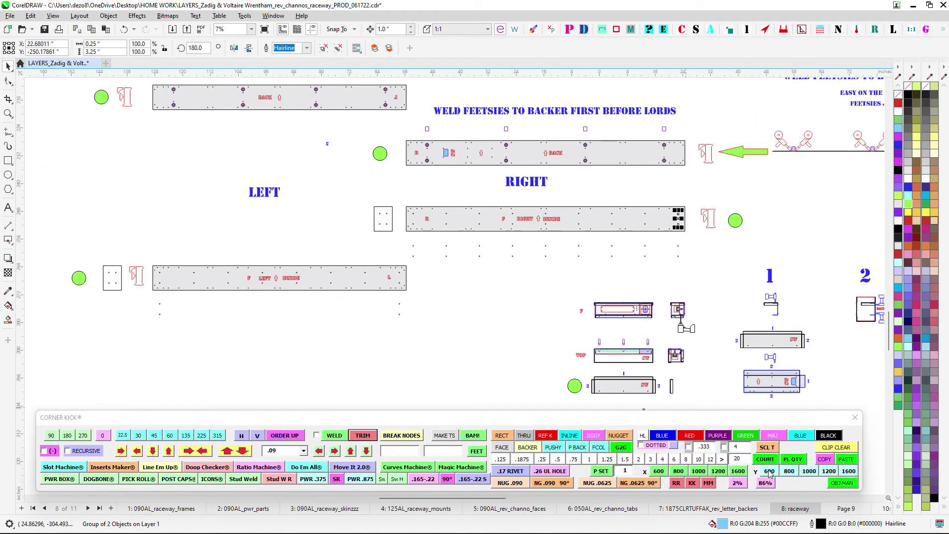
click(846, 510)
click(882, 509)
scroll(433, 274, down, 4)
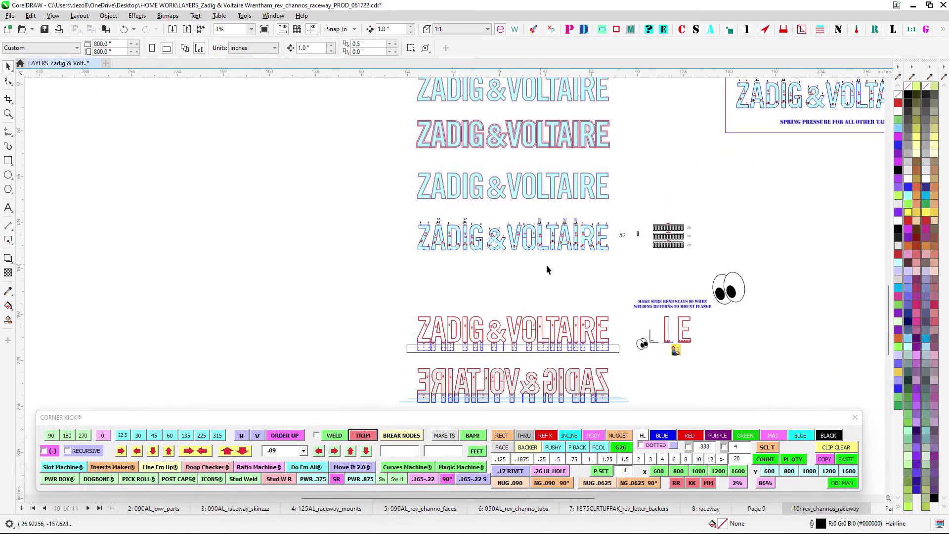
drag(546, 265, 223, 196)
click(887, 509)
scroll(322, 189, up, 5)
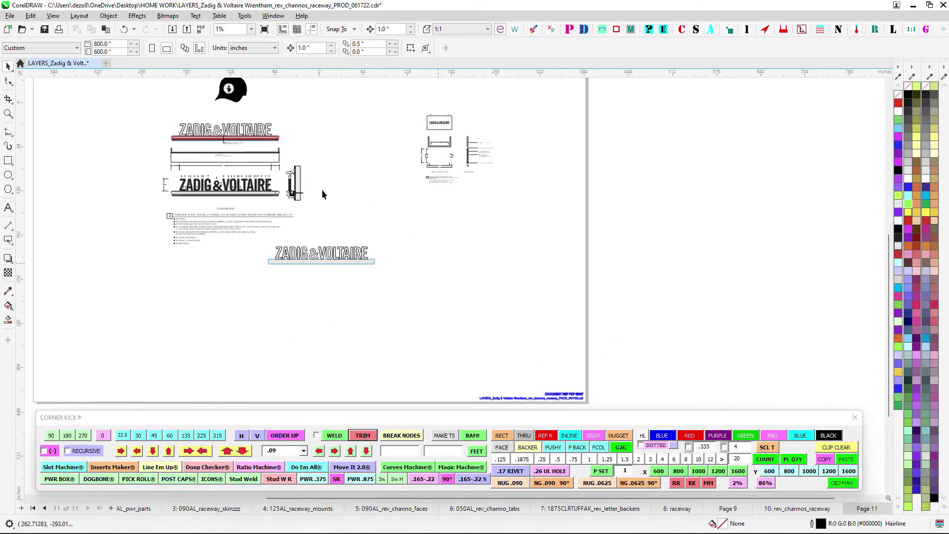
drag(358, 170, 466, 228)
scroll(349, 123, up, 2)
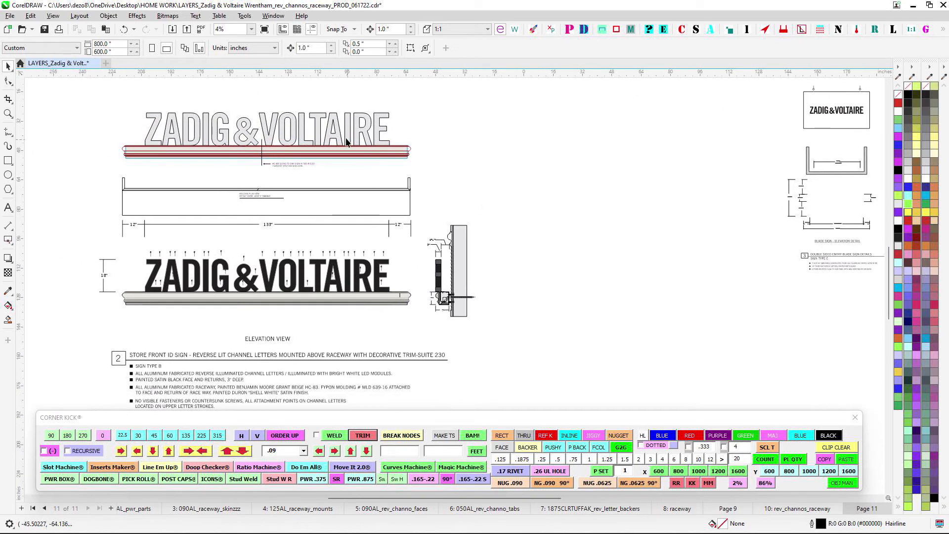
Examine the decorative molding profile at the right end of the raceway beneath the letters in the upper elevation
scroll(346, 358, up, 2)
scroll(409, 353, up, 1)
drag(411, 351, 390, 204)
scroll(398, 226, up, 1)
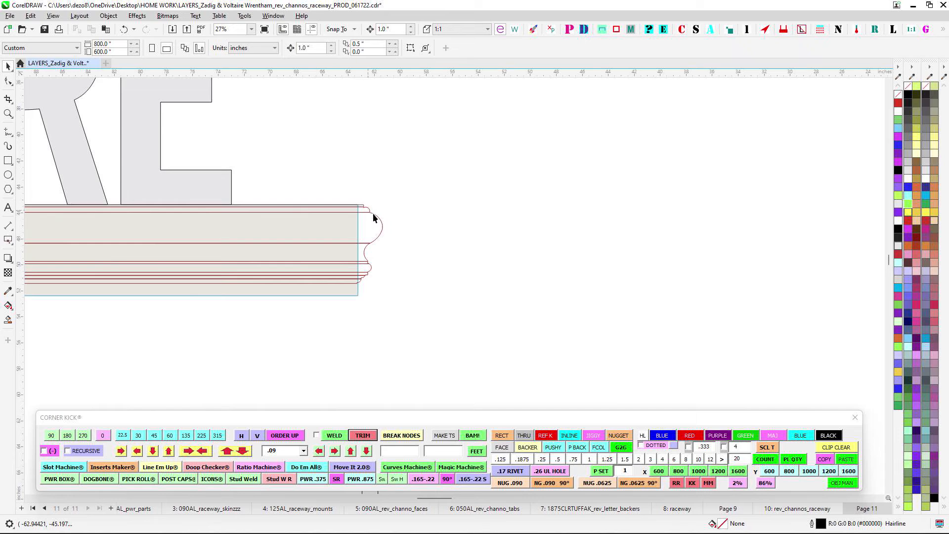
scroll(405, 285, down, 1)
drag(416, 282, 527, 272)
scroll(488, 249, up, 1)
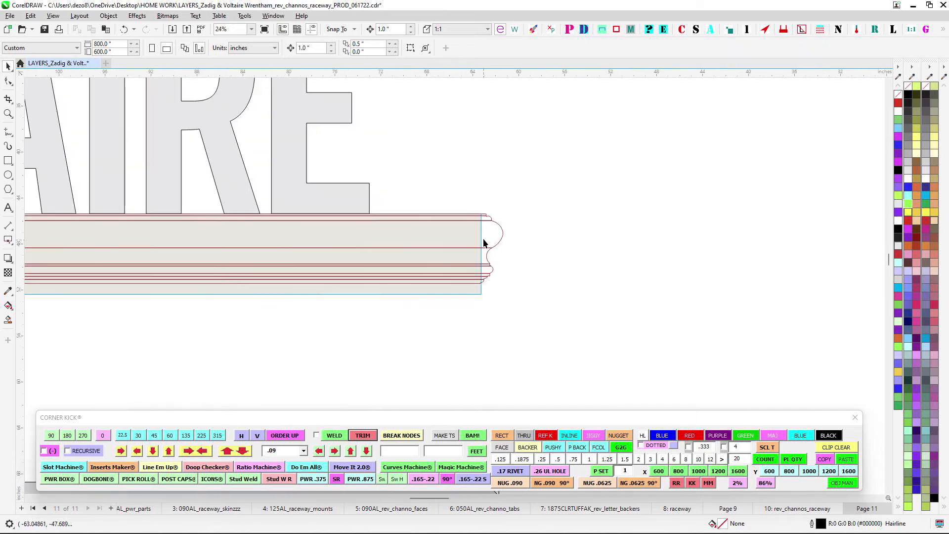
scroll(481, 251, down, 2)
scroll(177, 242, down, 1)
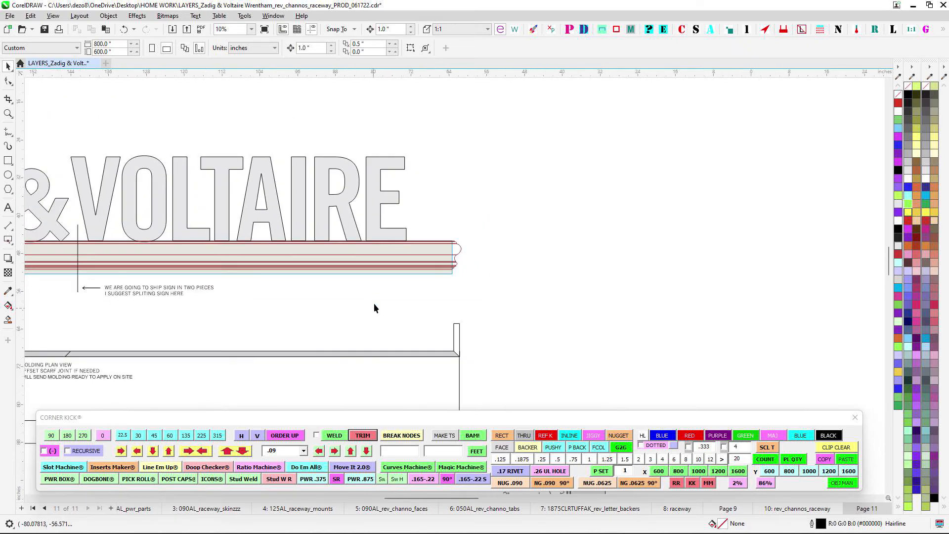
Examine the side section of the raceway with its molding and power supply, beside the lower elevation
drag(378, 303, 345, 152)
scroll(394, 270, up, 1)
scroll(394, 271, up, 2)
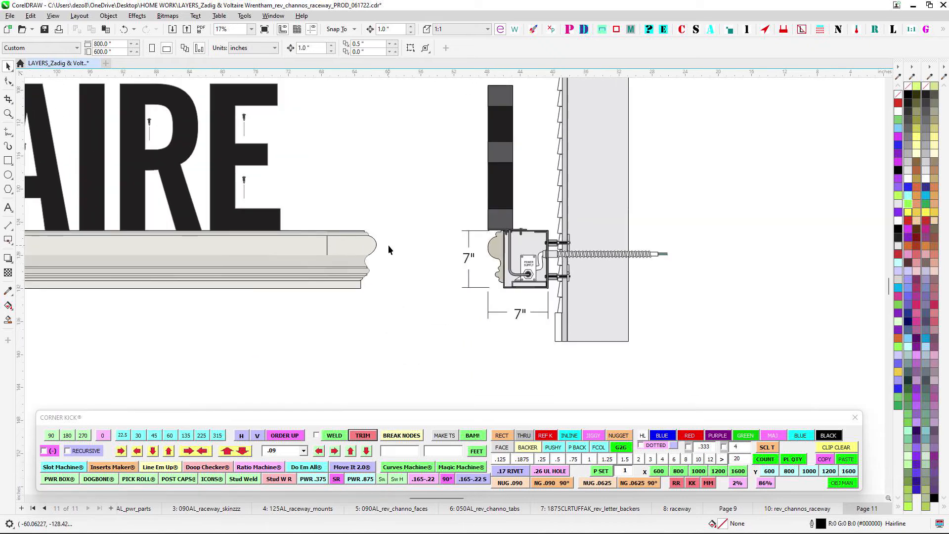
Return to the raceway page and examine the hole pattern along the RIGHT INSIDE panel
click(680, 512)
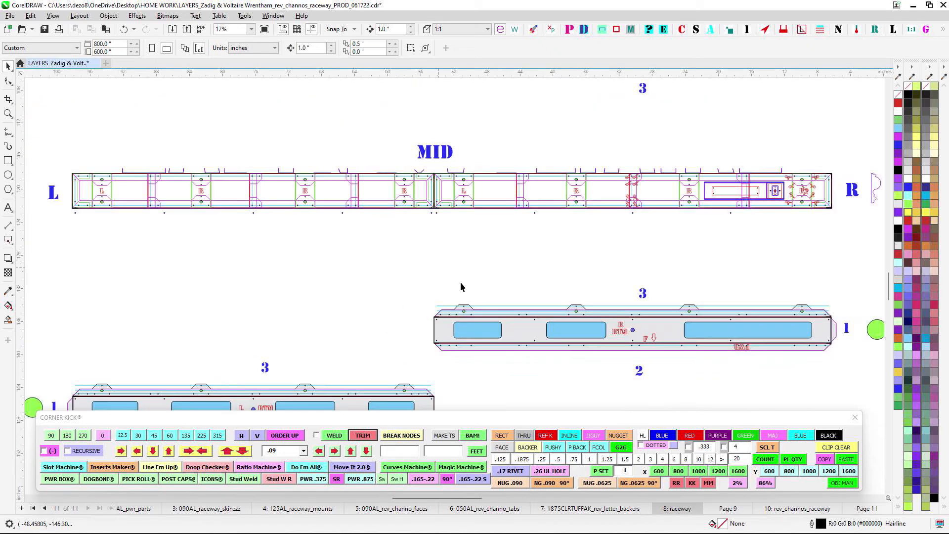
scroll(460, 281, down, 1)
scroll(470, 357, down, 3)
scroll(470, 357, down, 4)
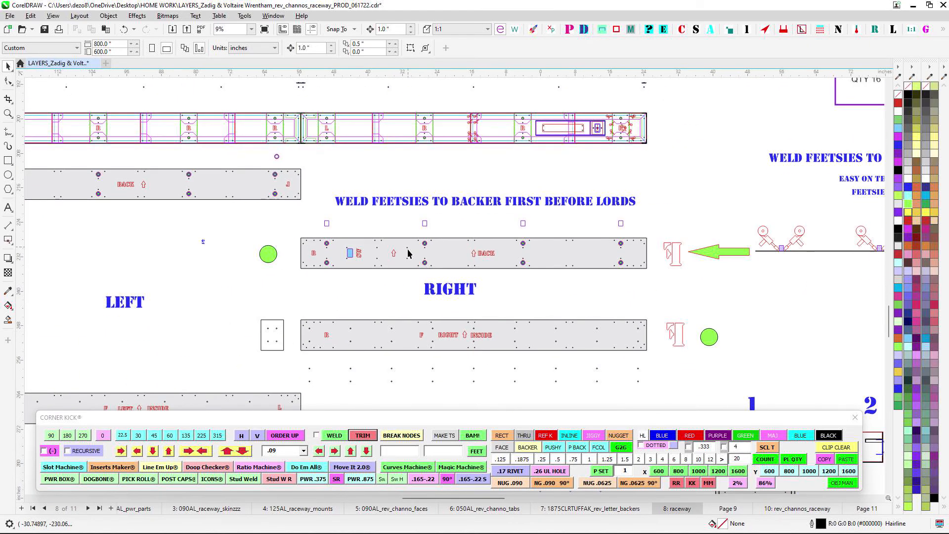
scroll(406, 257, up, 4)
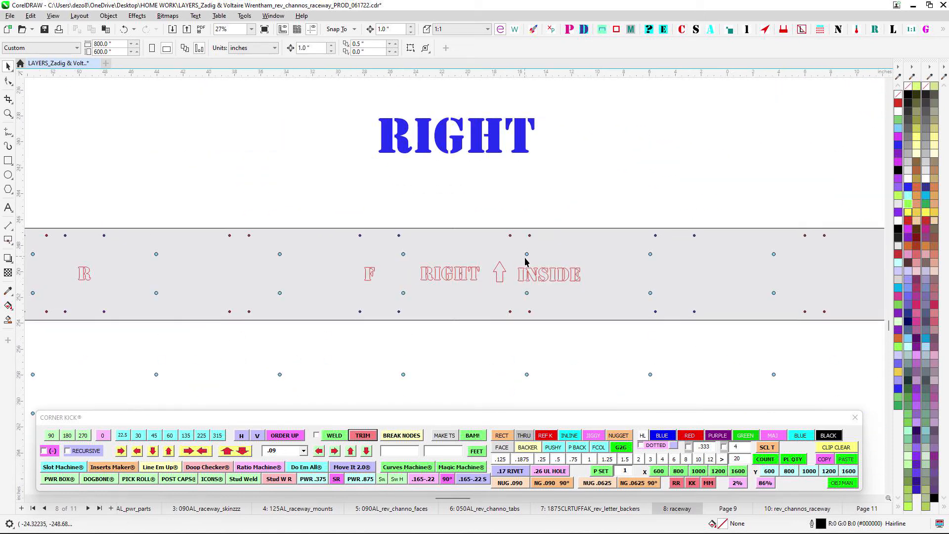
scroll(489, 163, right, 5)
scroll(603, 182, down, 2)
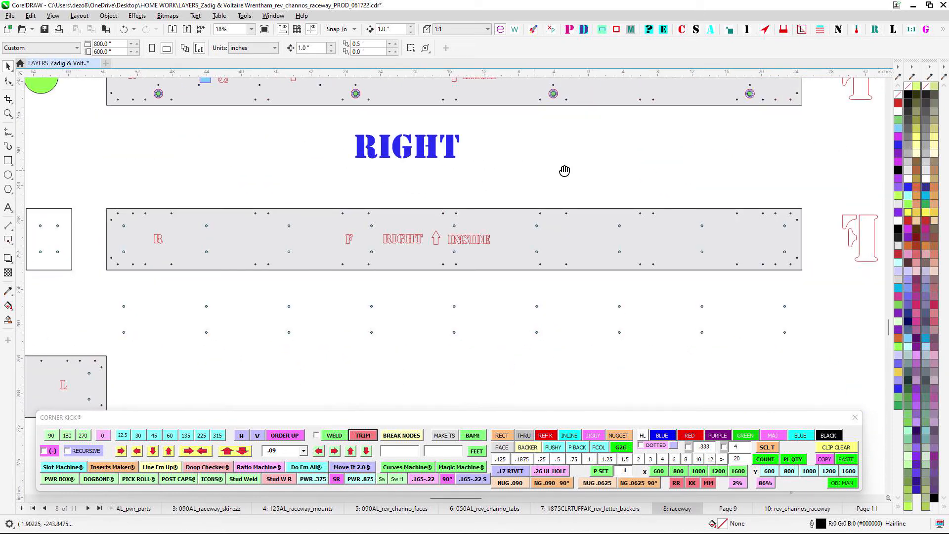
Examine the LEFT INSIDE panel with its holes, and compare its place with the right-hand panels
scroll(444, 247, left, 2)
scroll(406, 319, down, 4)
scroll(461, 317, left, 3)
scroll(525, 214, up, 1)
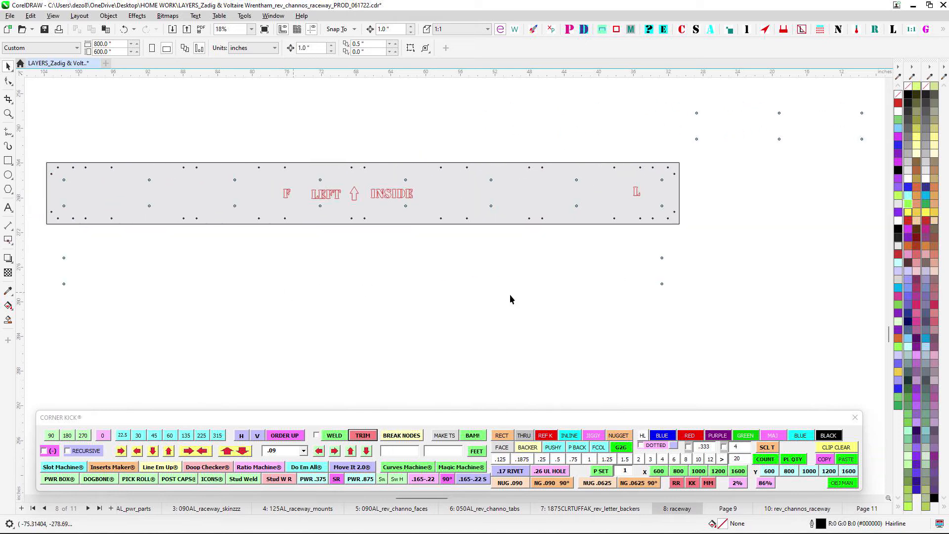
scroll(519, 301, down, 2)
drag(519, 301, 476, 356)
scroll(476, 357, down, 3)
drag(734, 198, 535, 249)
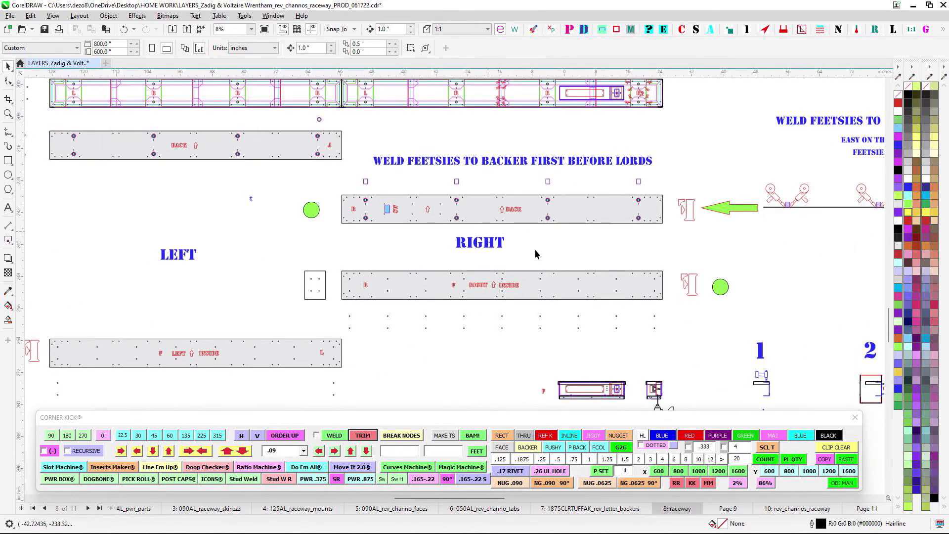
Examine the power box and switch position in the right section of the assembled raceway
drag(581, 183, 582, 193)
scroll(581, 193, up, 3)
scroll(643, 126, up, 2)
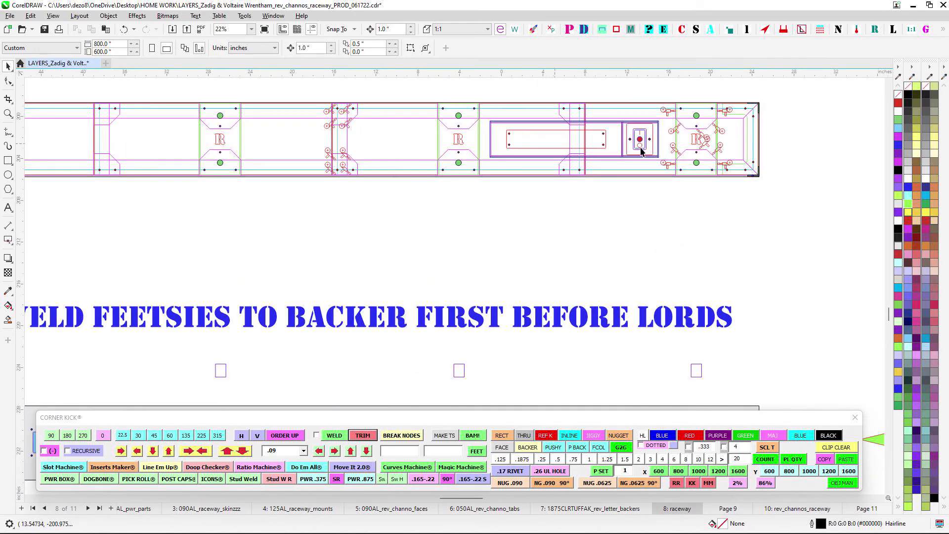
scroll(612, 226, down, 3)
scroll(732, 210, up, 1)
Look over the left and right BACK and INSIDE panels, down to the power box parts
drag(453, 261, 443, 192)
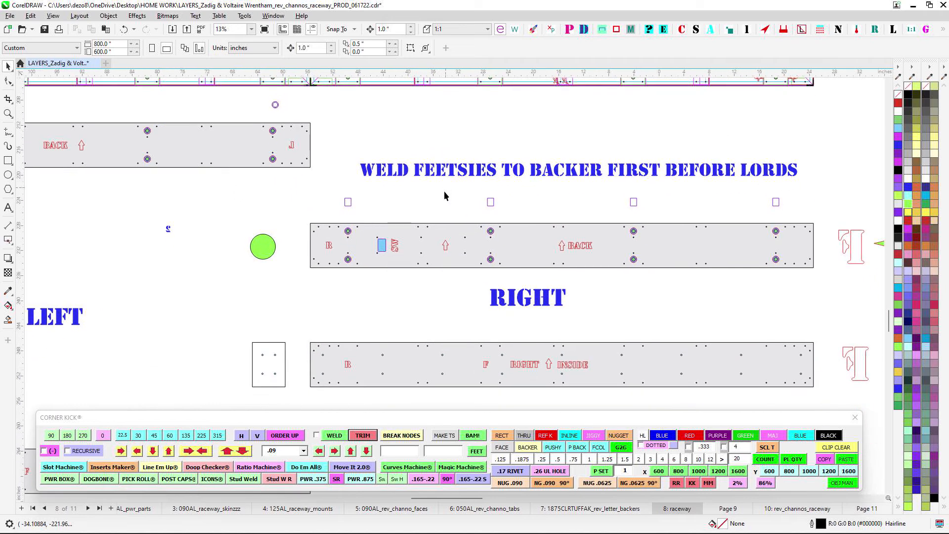
drag(366, 366, 311, 279)
scroll(716, 290, down, 1)
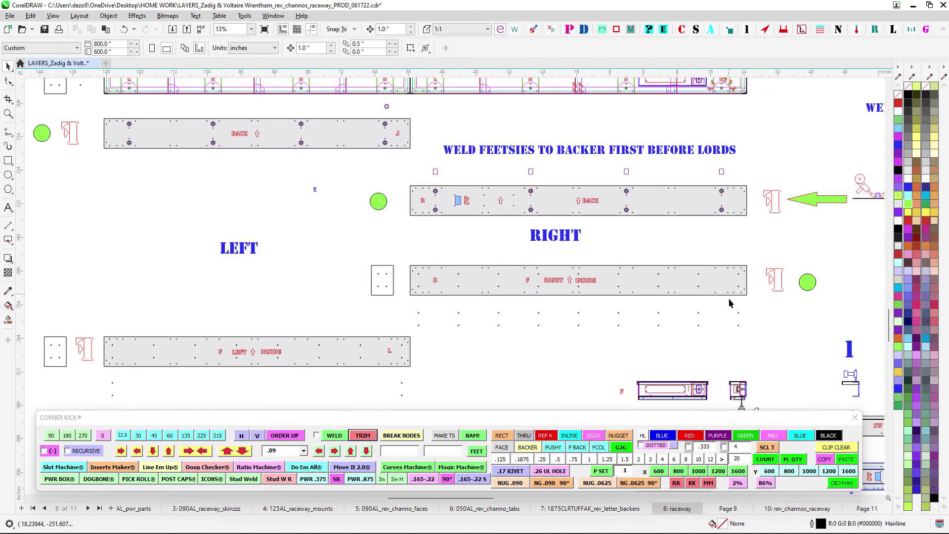
drag(588, 335, 588, 236)
drag(535, 349, 444, 233)
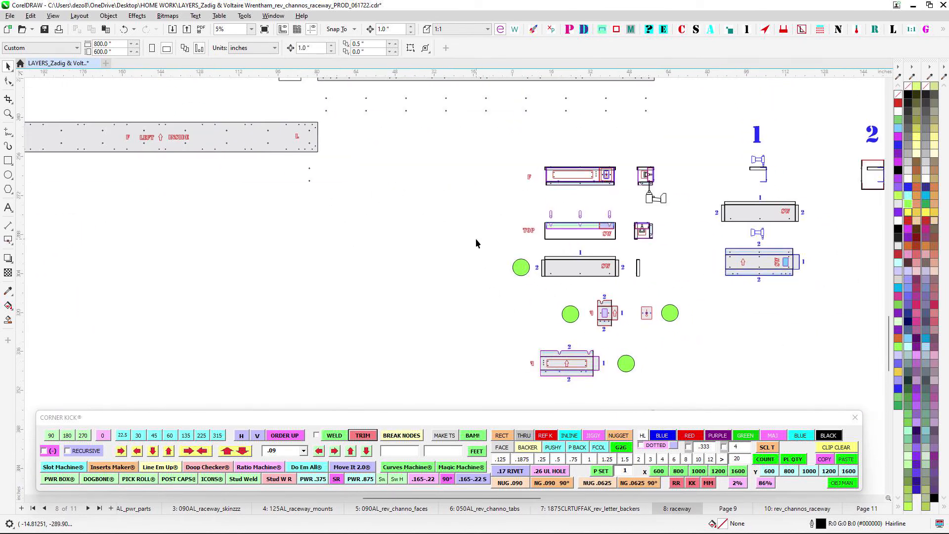
Examine the RIGHT and LEFT cover panels below the BTM heading and their holes above the assembled raceway
scroll(476, 198, up, 4)
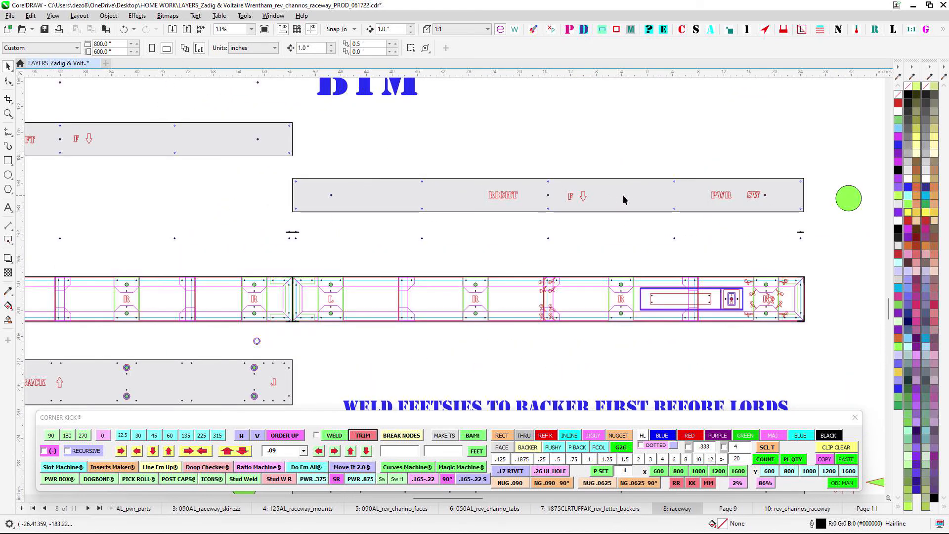
scroll(622, 195, up, 2)
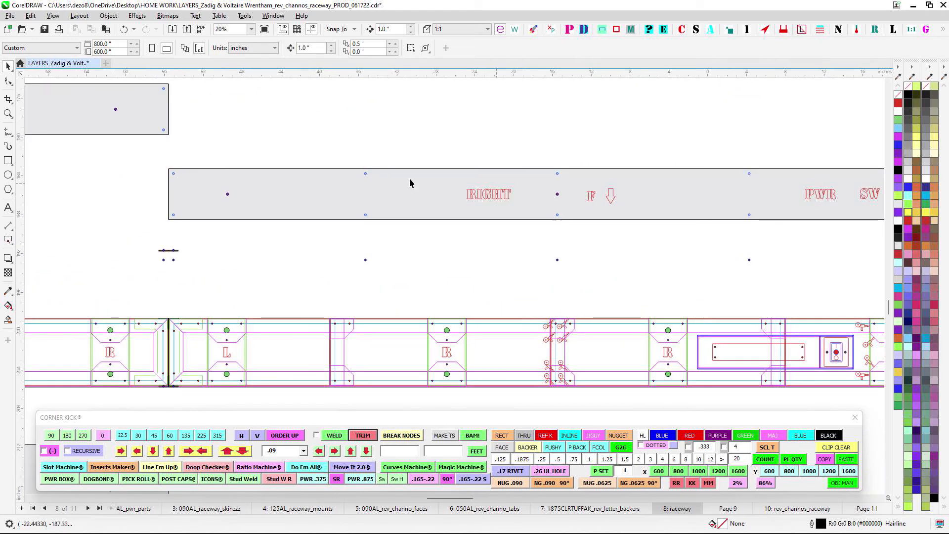
drag(387, 176, 679, 244)
drag(401, 235, 666, 243)
scroll(320, 206, down, 4)
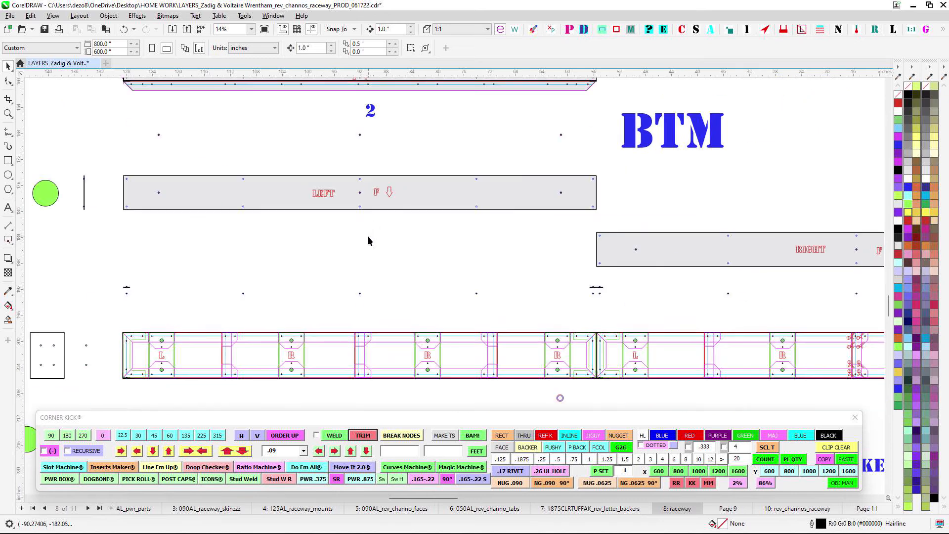
drag(501, 267, 472, 259)
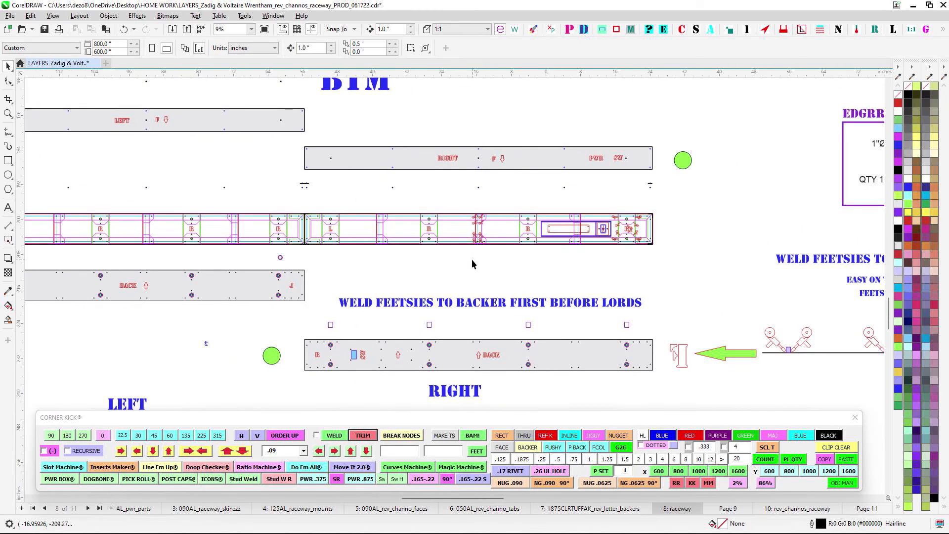
Follow the layout from the assembled raceway down to the power box parts and the numbered riveting stages
scroll(472, 259, down, 1)
drag(611, 323, 472, 268)
mouse_move(520, 320)
mouse_down()
mouse_move(515, 239)
mouse_move(546, 275)
mouse_move(550, 263)
mouse_up()
drag(545, 336, 506, 276)
scroll(423, 297, up, 3)
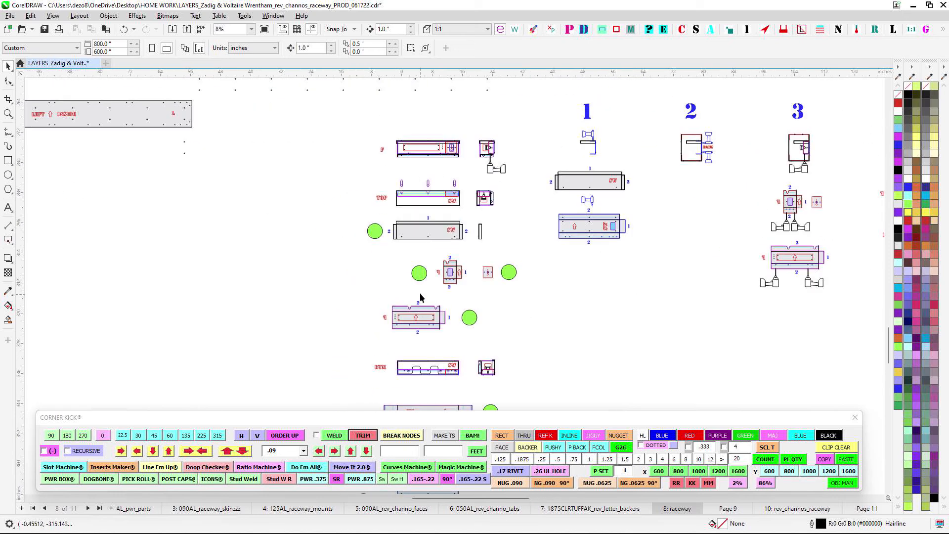
Select in turn the long power box F part, the small switch box part and the switch cover plate
scroll(437, 311, up, 1)
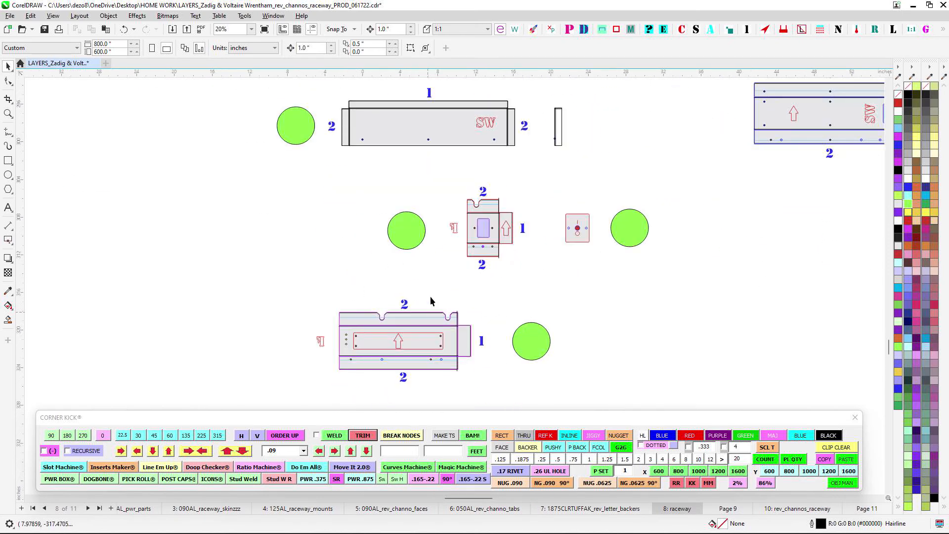
drag(393, 284, 394, 228)
drag(537, 353, 538, 353)
drag(471, 163, 437, 222)
scroll(436, 222, up, 1)
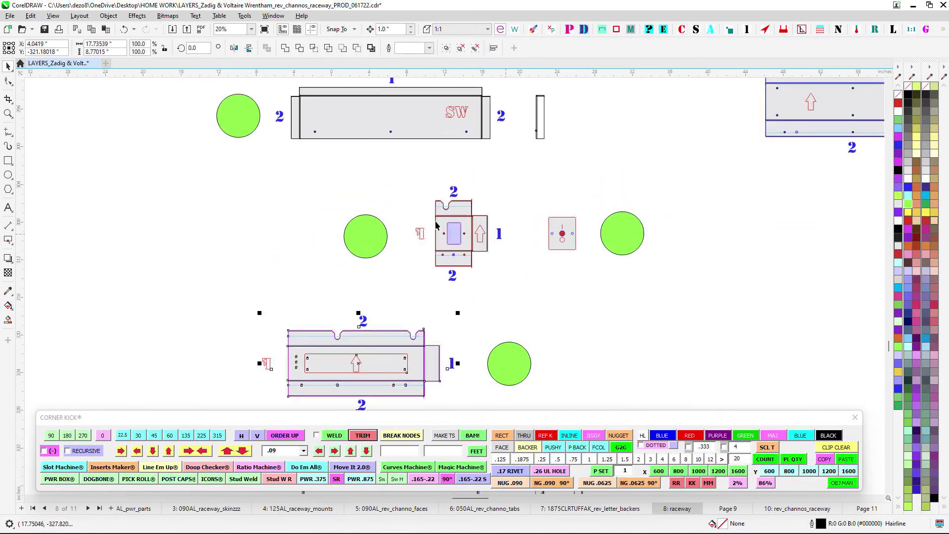
drag(393, 169, 549, 295)
drag(552, 214, 456, 202)
drag(470, 180, 618, 328)
scroll(618, 328, down, 2)
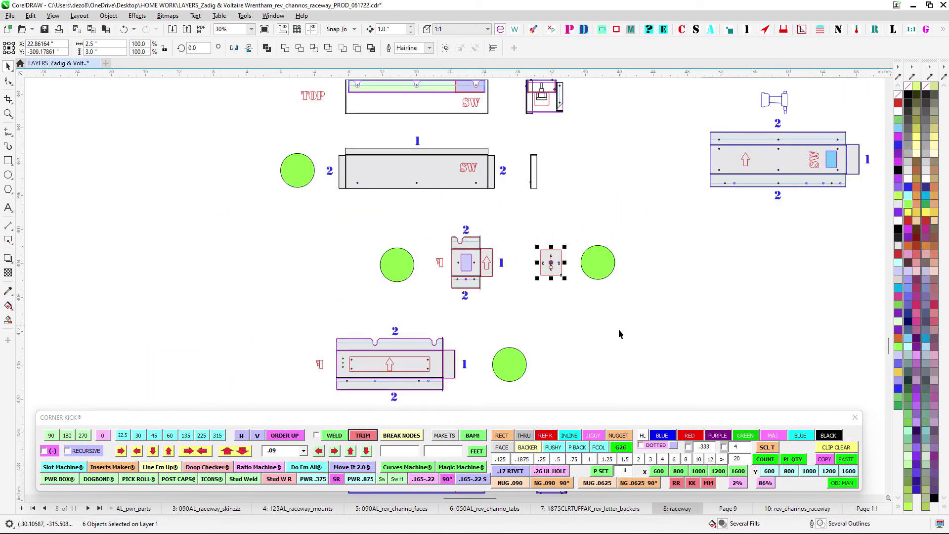
Select the power box parts inside the stage 4 section view, and compare them with stages 2 and 3
scroll(712, 289, down, 4)
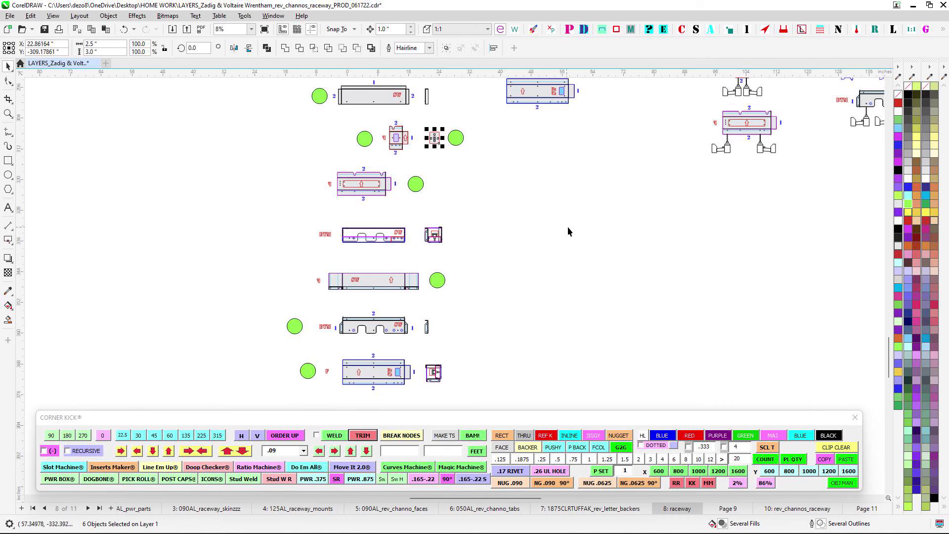
scroll(568, 232, down, 1)
scroll(618, 265, up, 3)
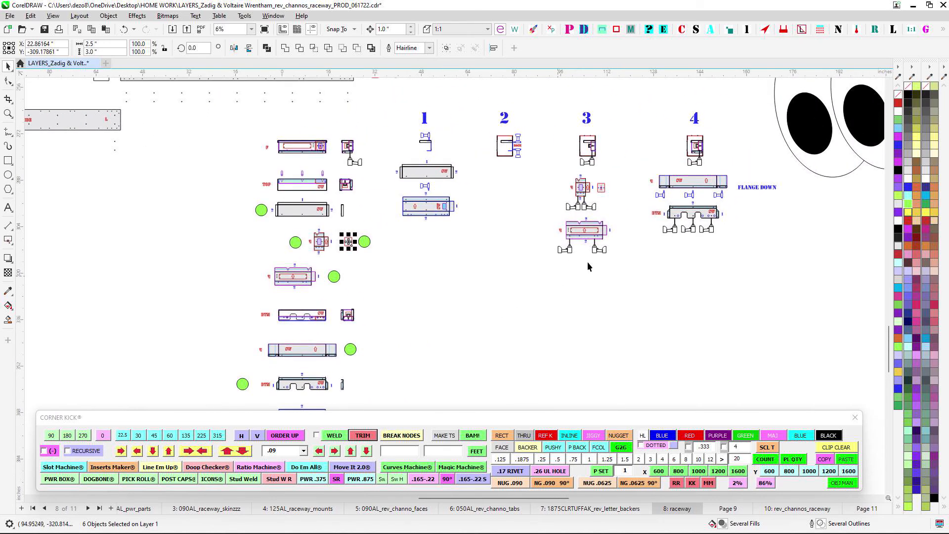
scroll(699, 135, up, 4)
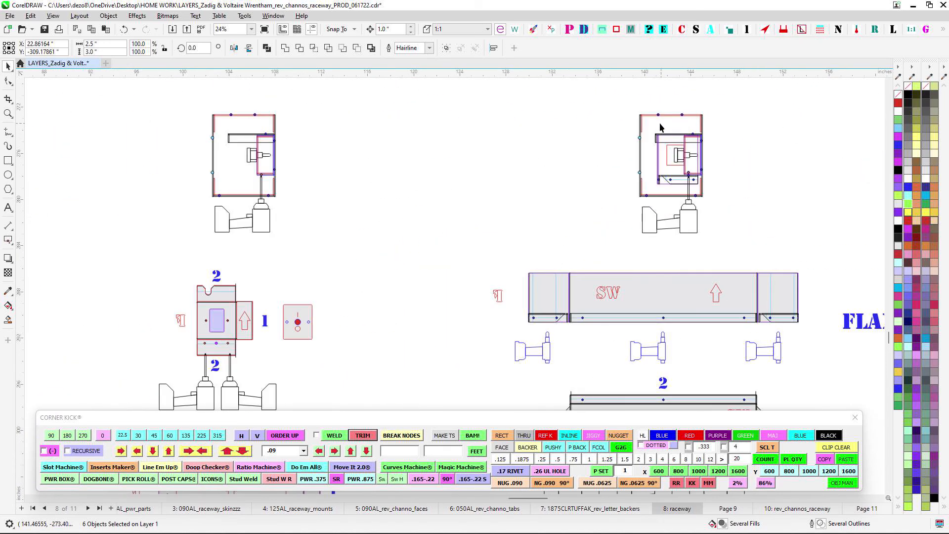
scroll(716, 186, down, 2)
drag(548, 189, 701, 188)
scroll(563, 169, up, 2)
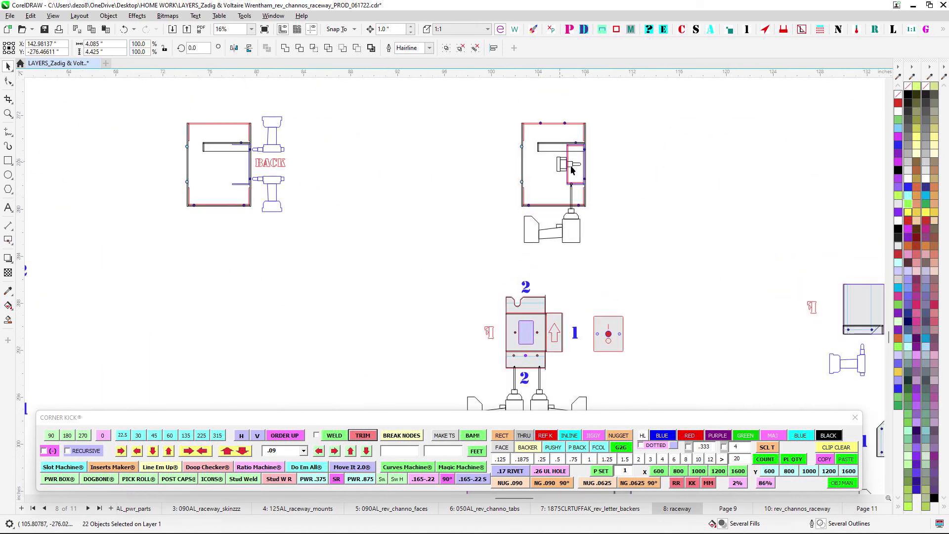
Compare the four riveting stages with the assembled F and TOP views of the power box
scroll(609, 217, down, 2)
drag(531, 274, 579, 228)
scroll(560, 244, down, 1)
drag(532, 268, 604, 272)
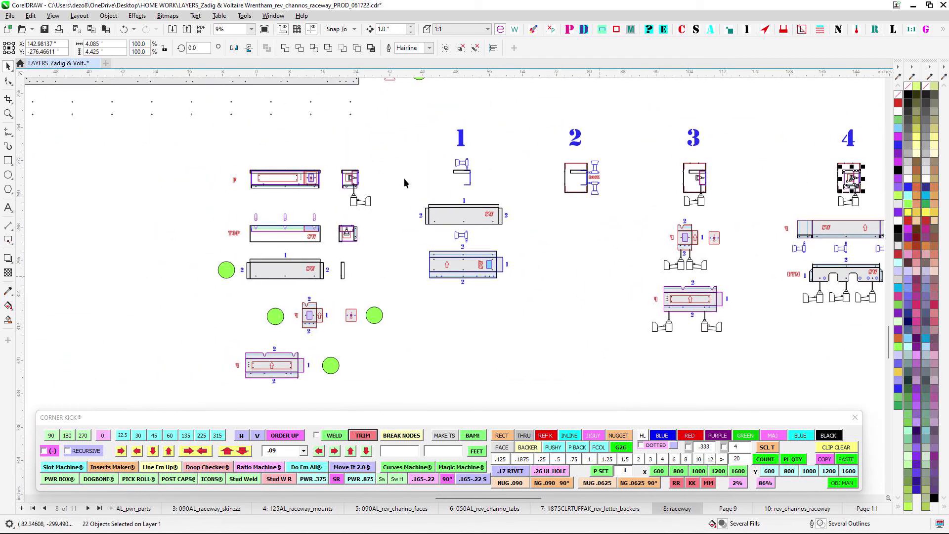
drag(353, 179, 439, 193)
scroll(436, 191, up, 1)
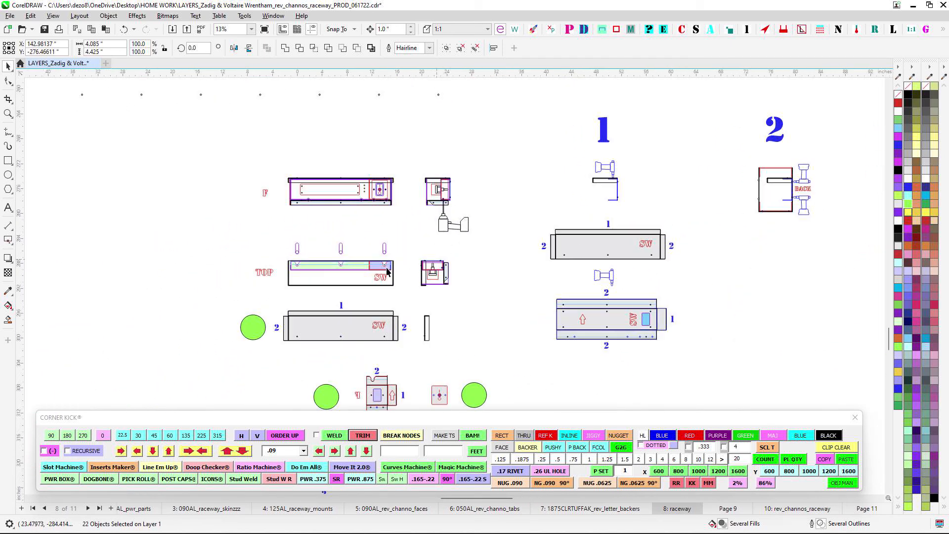
Look over the raceway layout once more, from the power box parts to the feetsies welding notes and round tube callout
scroll(388, 271, down, 1)
drag(418, 321, 421, 249)
scroll(423, 246, down, 1)
drag(487, 317, 593, 376)
scroll(399, 296, down, 1)
drag(398, 296, 513, 372)
drag(485, 184, 425, 255)
drag(654, 138, 439, 234)
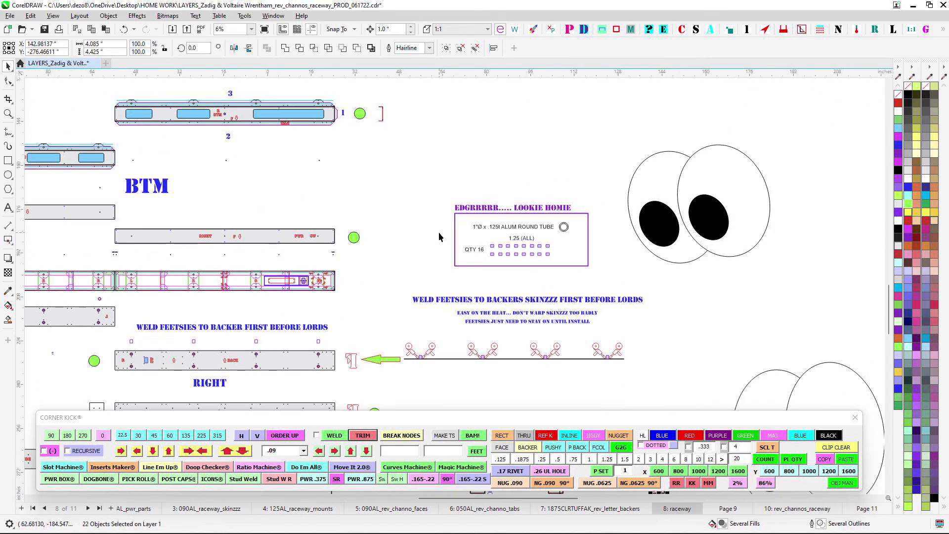
scroll(439, 235, down, 2)
scroll(462, 263, down, 1)
drag(454, 196, 604, 216)
drag(581, 133, 511, 224)
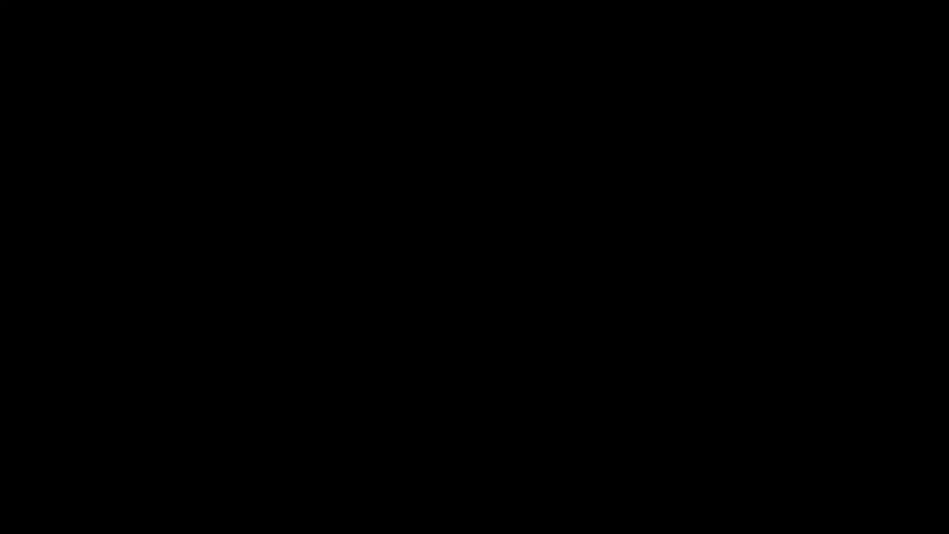